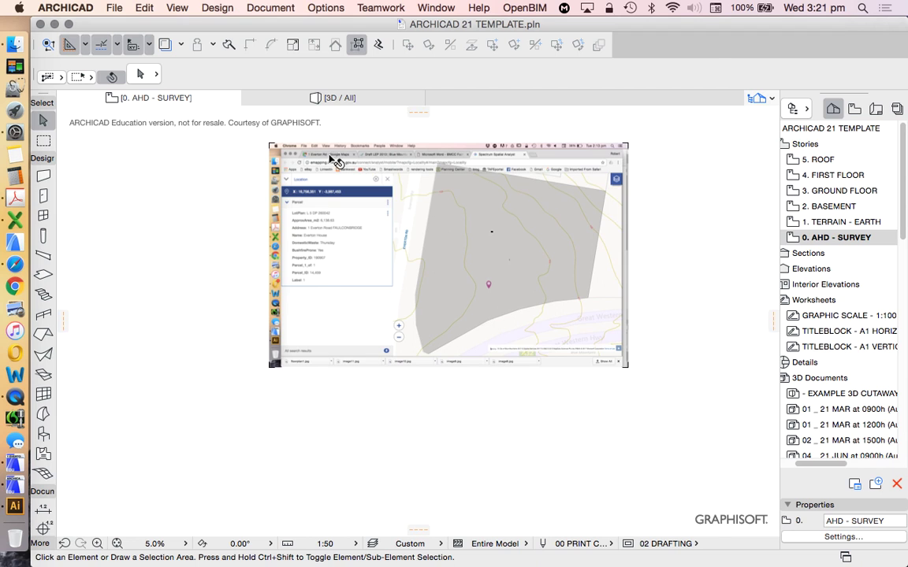
Step: Examine the site survey image, including its contour lines and the fill covering the parcel
{"action": "scroll", "coordinate": [291, 161], "scroll_direction": "up", "scroll_amount": 3}
{"action": "left_click", "coordinate": [288, 147]}
{"action": "scroll", "coordinate": [242, 173], "scroll_direction": "down", "scroll_amount": 3}
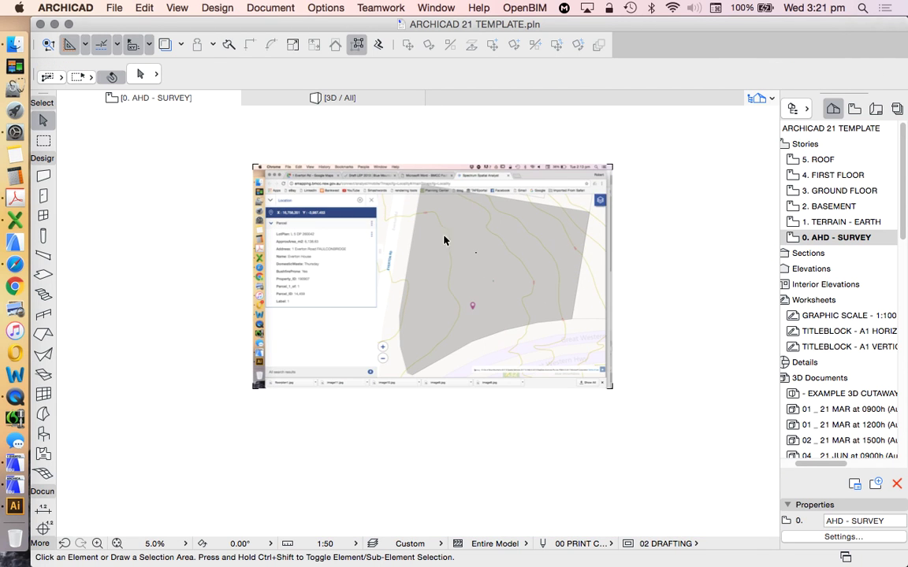
{"action": "scroll", "coordinate": [508, 211], "scroll_direction": "up", "scroll_amount": 2}
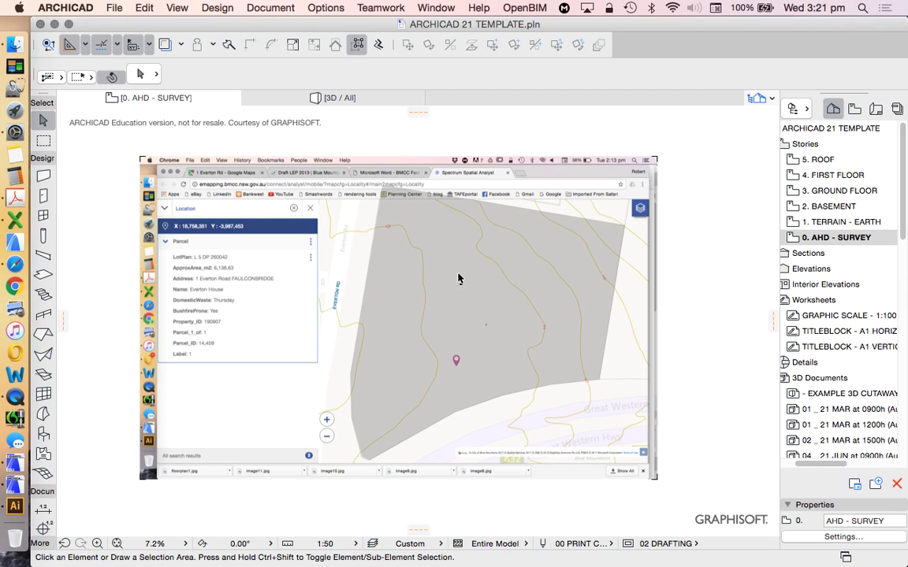
{"action": "scroll", "coordinate": [414, 252], "scroll_direction": "up", "scroll_amount": 1}
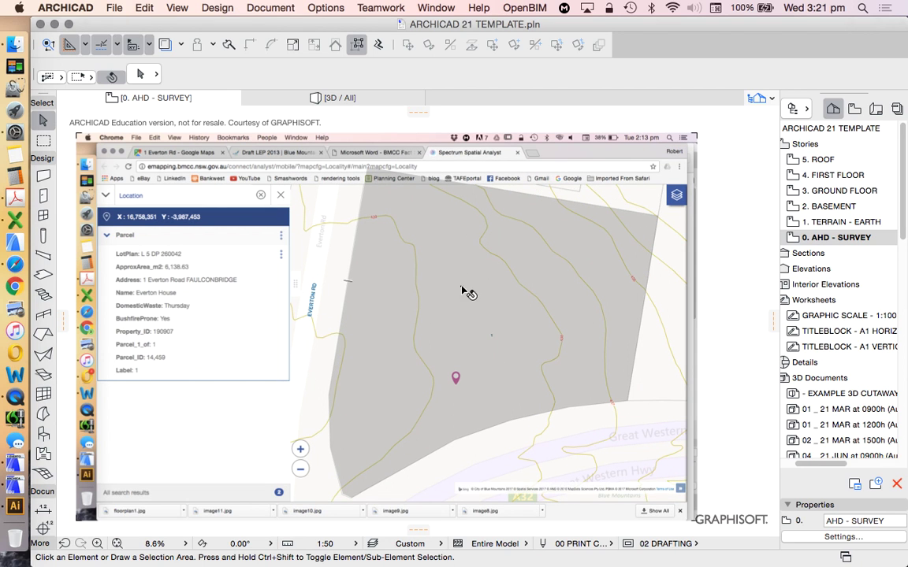
{"action": "scroll", "coordinate": [477, 296], "scroll_direction": "down", "scroll_amount": 2}
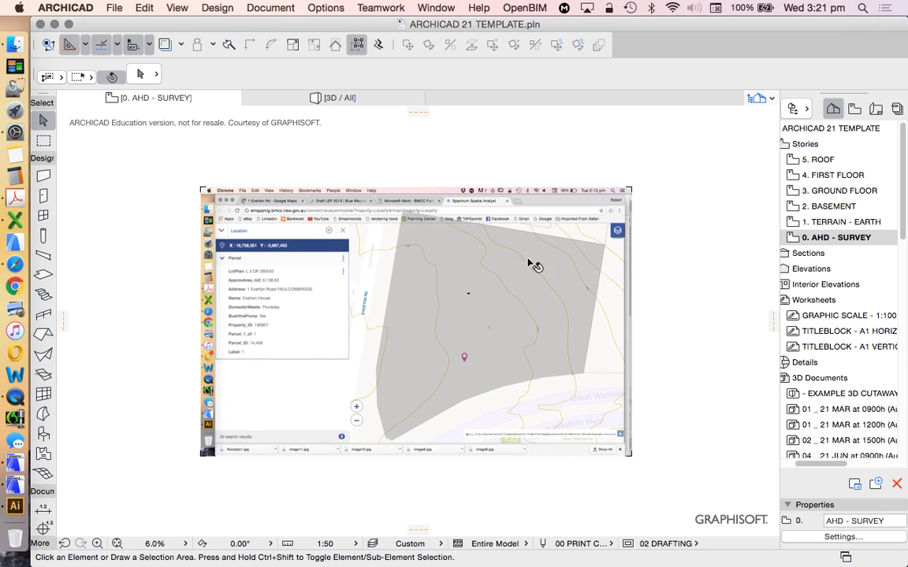
{"action": "scroll", "coordinate": [532, 265], "scroll_direction": "up", "scroll_amount": 2}
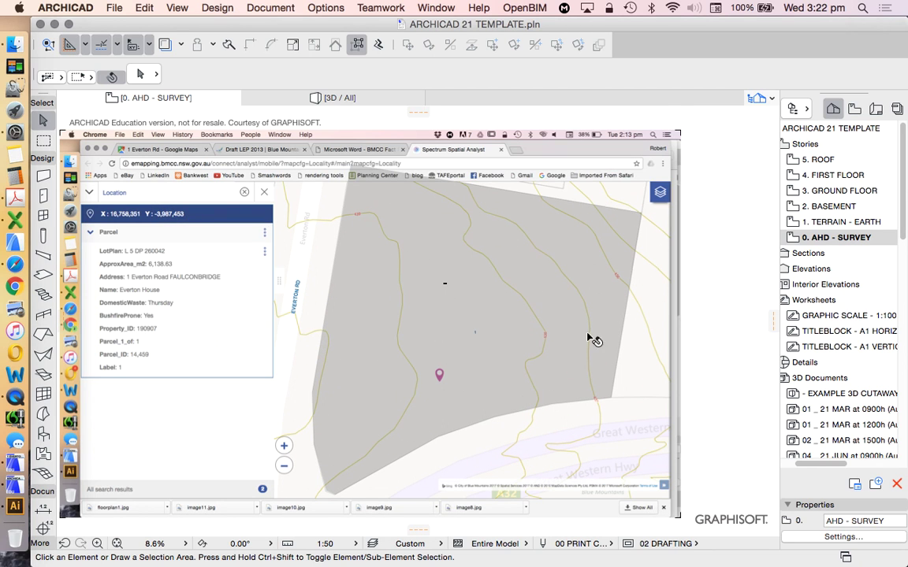
{"action": "scroll", "coordinate": [574, 325], "scroll_direction": "down", "scroll_amount": 2}
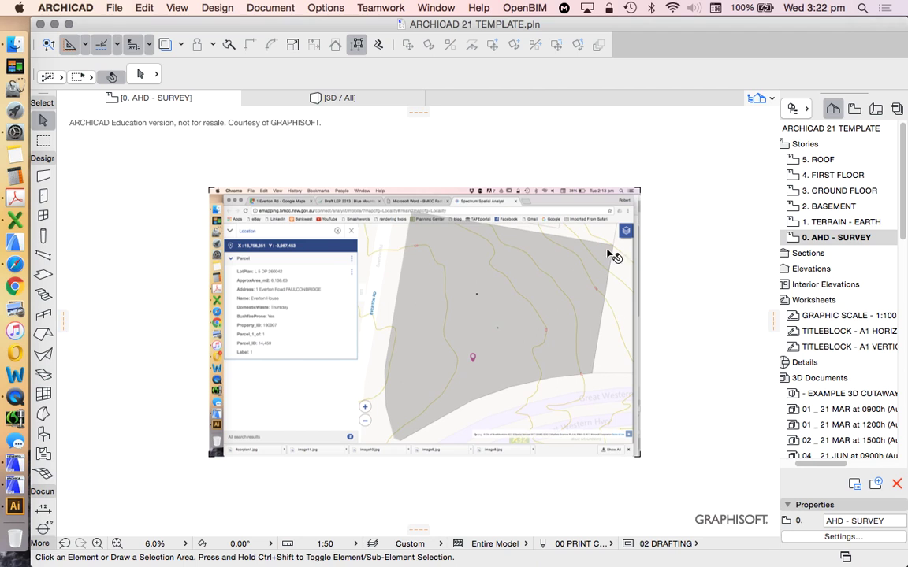
{"action": "left_click", "coordinate": [458, 248]}
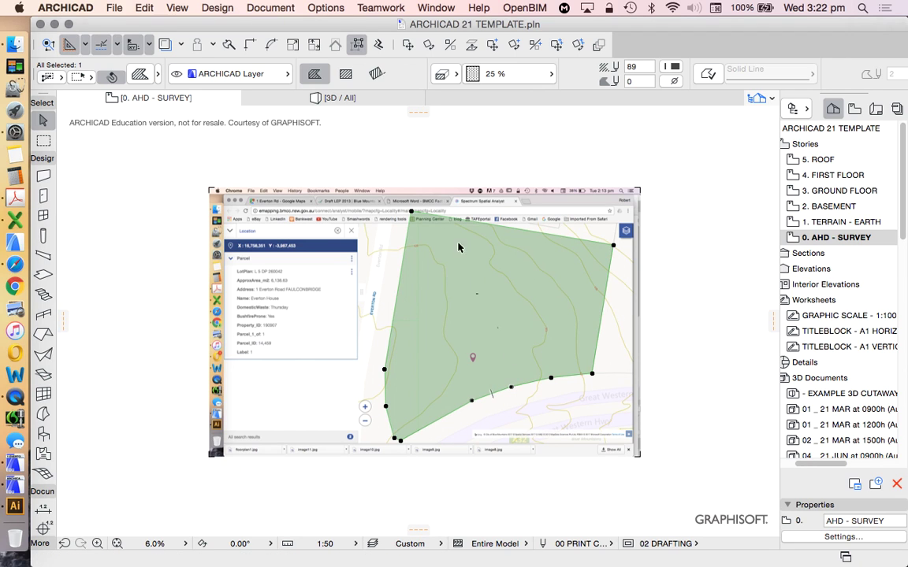
{"action": "left_click", "coordinate": [699, 258]}
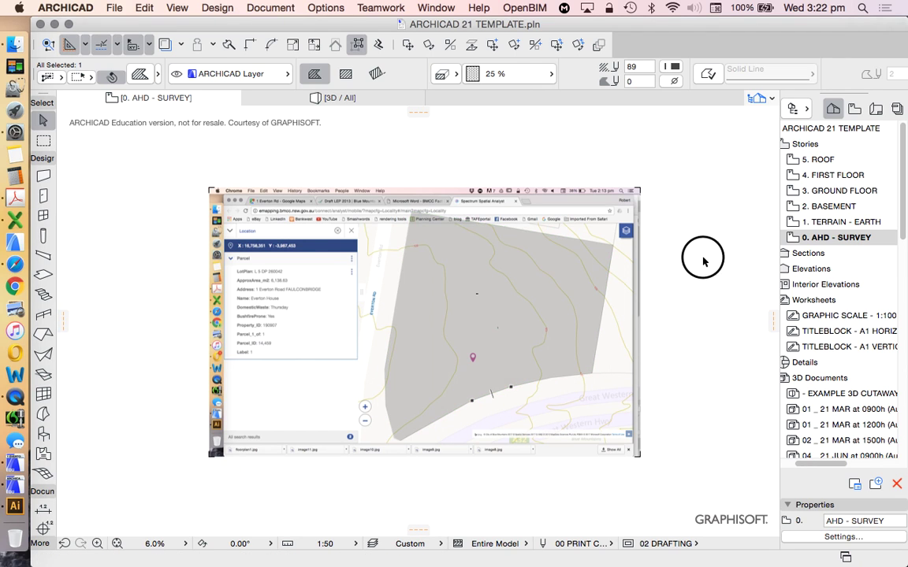
{"action": "scroll", "coordinate": [496, 234], "scroll_direction": "down", "scroll_amount": 1}
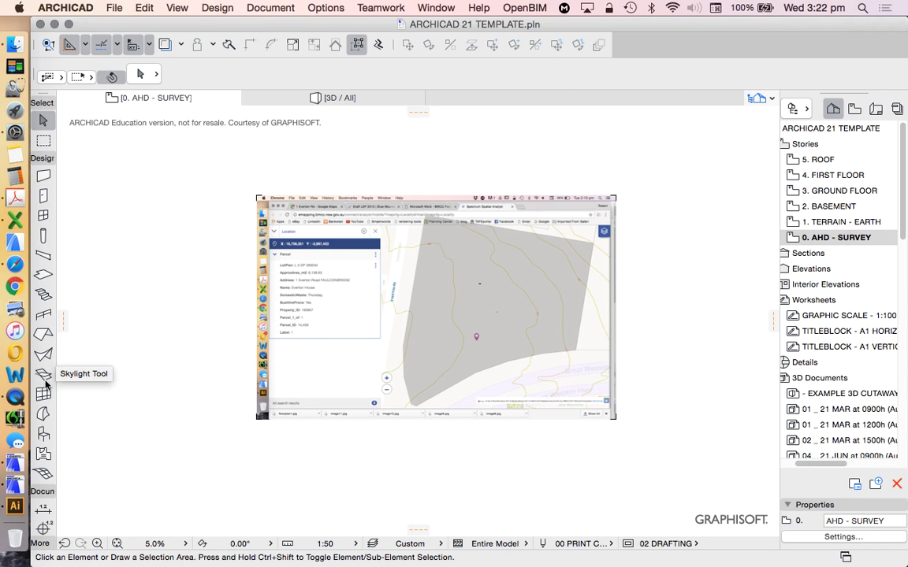
Step: Activate the Mesh tool on the MESH - SITE.M layer and make that hidden layer visible
{"action": "left_click", "coordinate": [43, 474]}
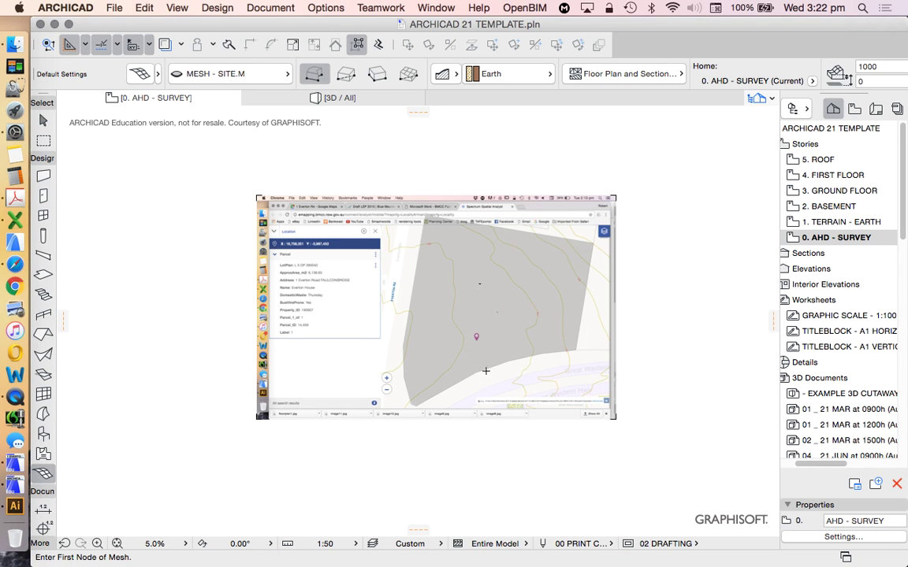
{"action": "scroll", "coordinate": [408, 242], "scroll_direction": "up", "scroll_amount": 2}
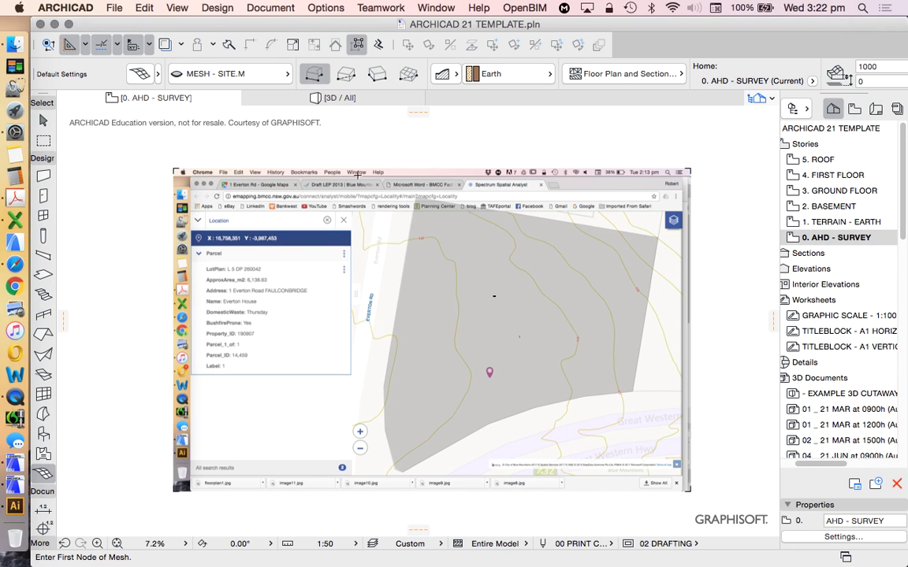
{"action": "left_click", "coordinate": [253, 74]}
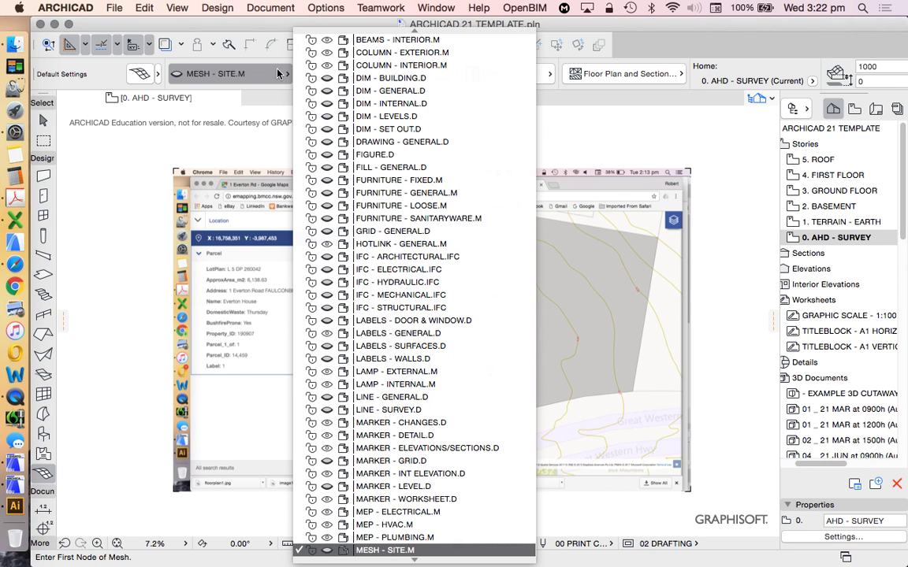
{"action": "left_click", "coordinate": [239, 166]}
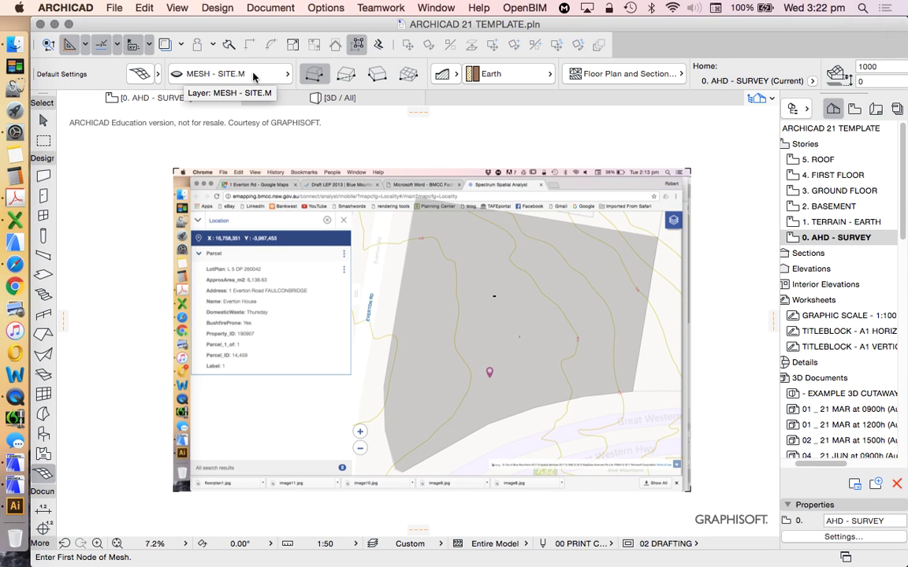
{"action": "left_click", "coordinate": [222, 75]}
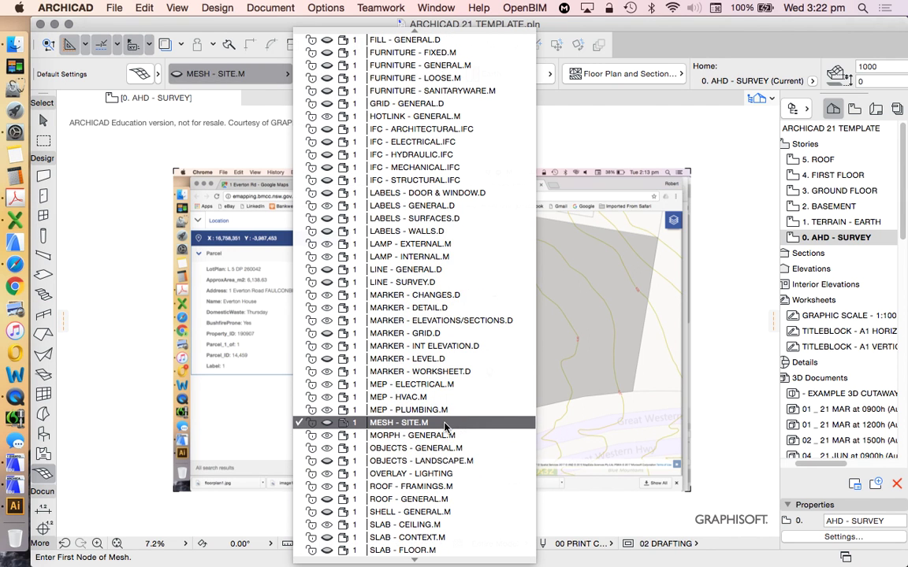
{"action": "left_click", "coordinate": [399, 422]}
{"action": "scroll", "coordinate": [378, 260], "scroll_direction": "down", "scroll_amount": 3}
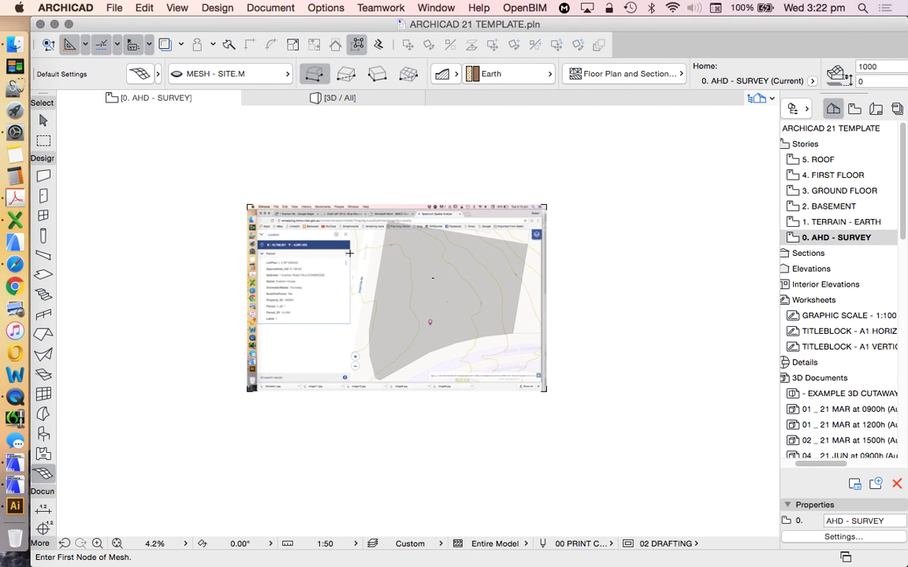
{"action": "scroll", "coordinate": [397, 253], "scroll_direction": "up", "scroll_amount": 1}
{"action": "left_click", "coordinate": [359, 167]}
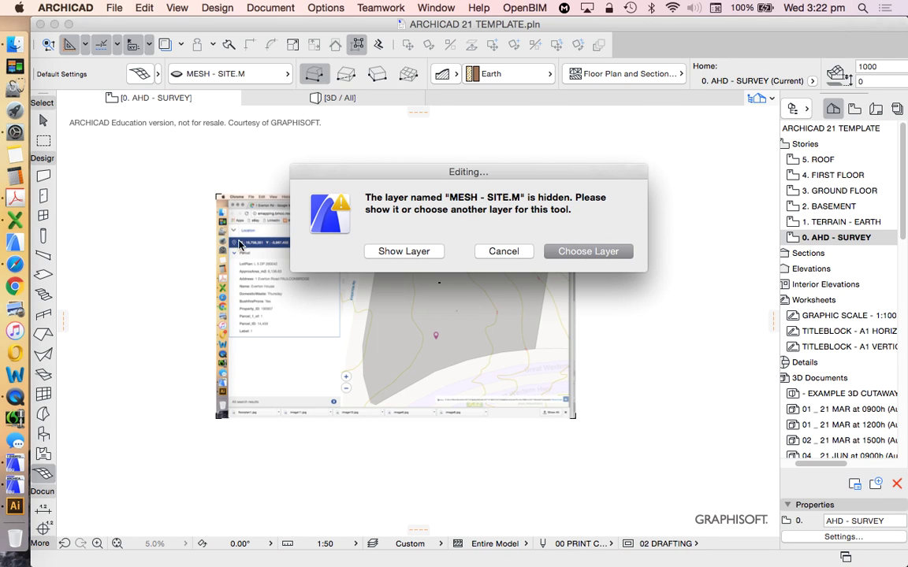
{"action": "left_click", "coordinate": [407, 251]}
Step: Try a four-sided polygonal mesh around the parcel on the survey image, and undo it
{"action": "left_click", "coordinate": [349, 154]}
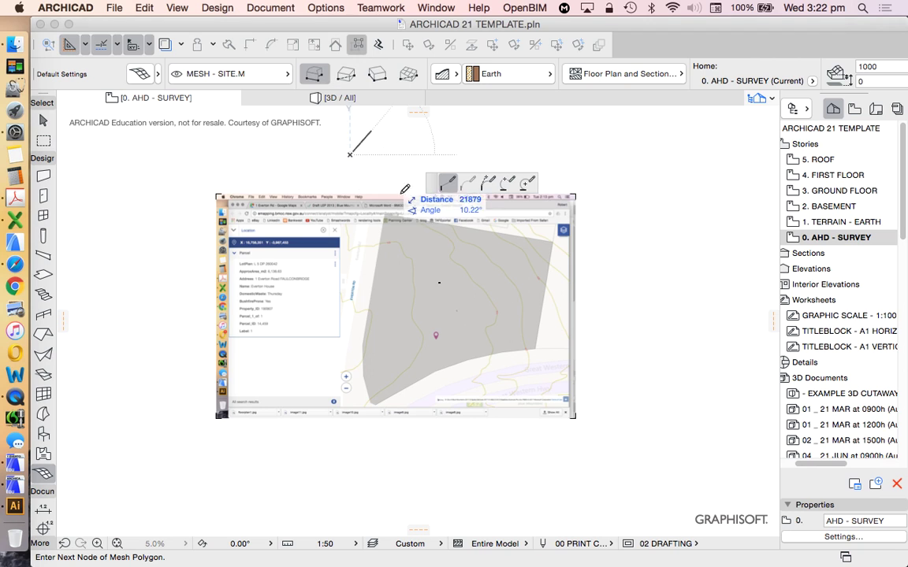
{"action": "scroll", "coordinate": [337, 161], "scroll_direction": "down", "scroll_amount": 3}
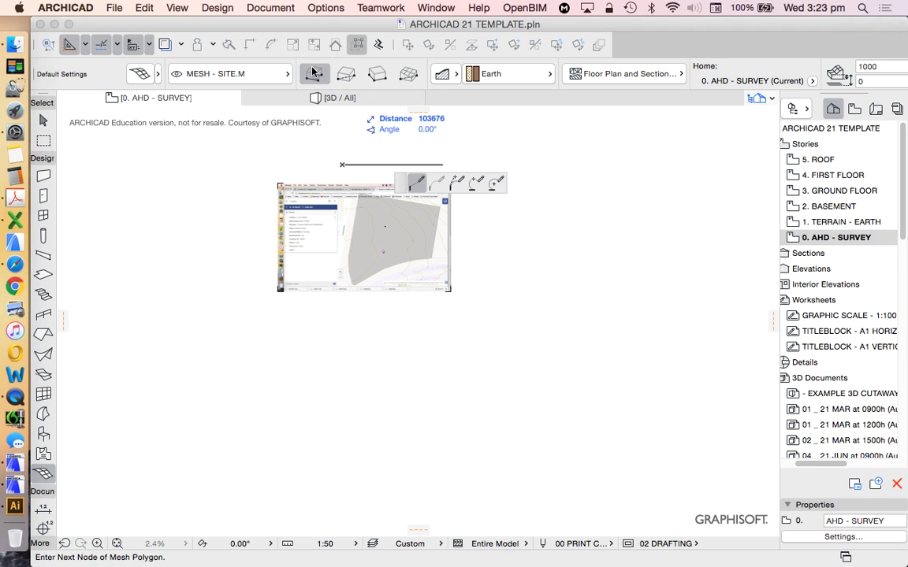
{"action": "left_click", "coordinate": [523, 165]}
{"action": "left_click", "coordinate": [495, 360]}
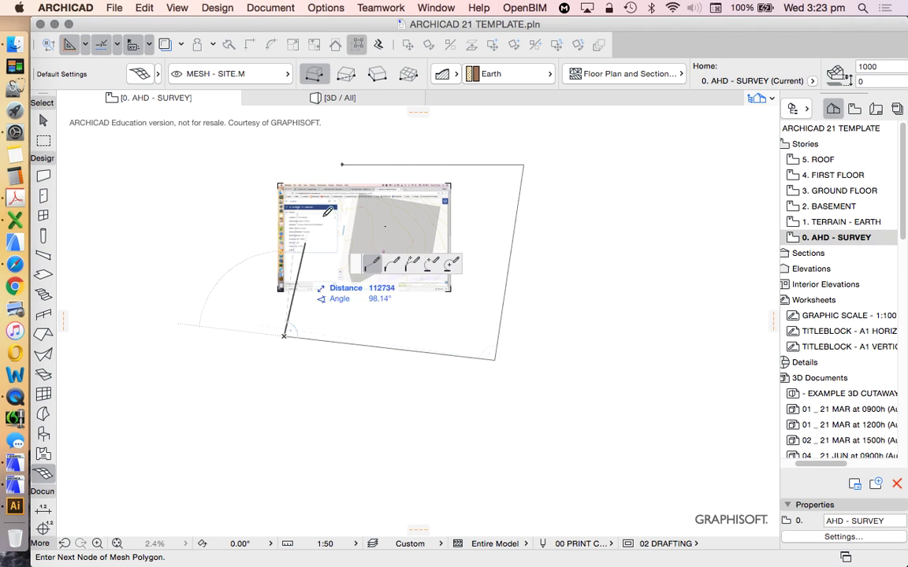
{"action": "left_click", "coordinate": [342, 165]}
{"action": "key", "text": "super+z"}
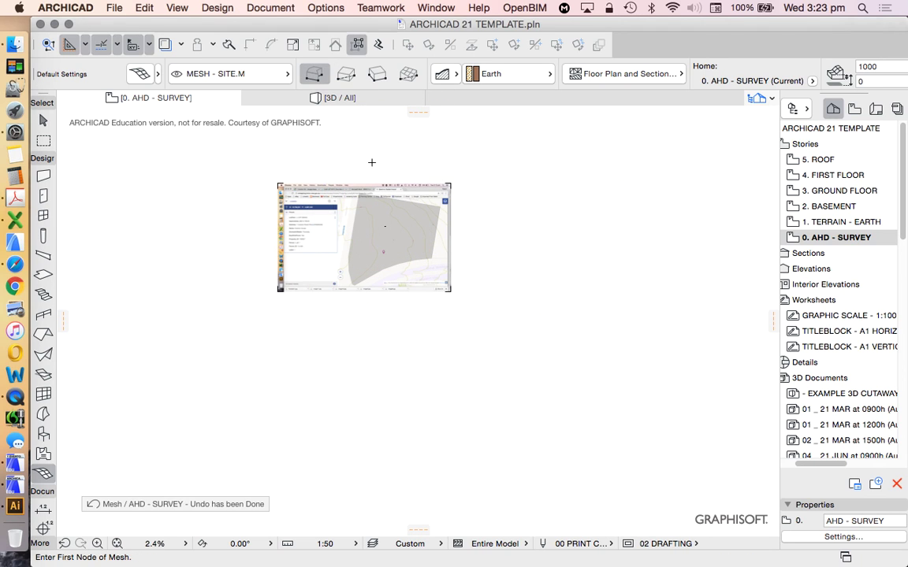
Step: Try a rectangular mesh of about 143000 by 143000 over the parcel, and undo it
{"action": "scroll", "coordinate": [371, 162], "scroll_direction": "up", "scroll_amount": 2}
{"action": "left_click", "coordinate": [343, 76]}
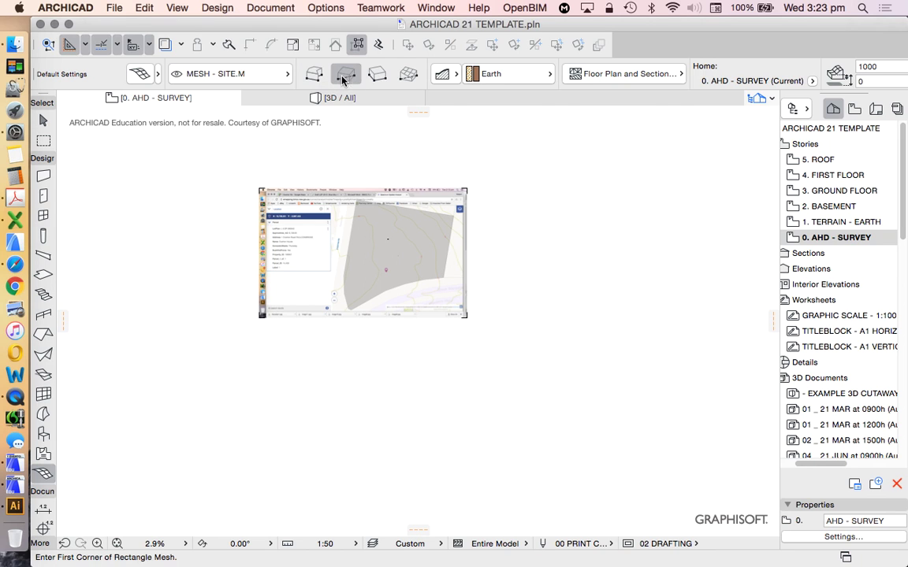
{"action": "left_click", "coordinate": [314, 171]}
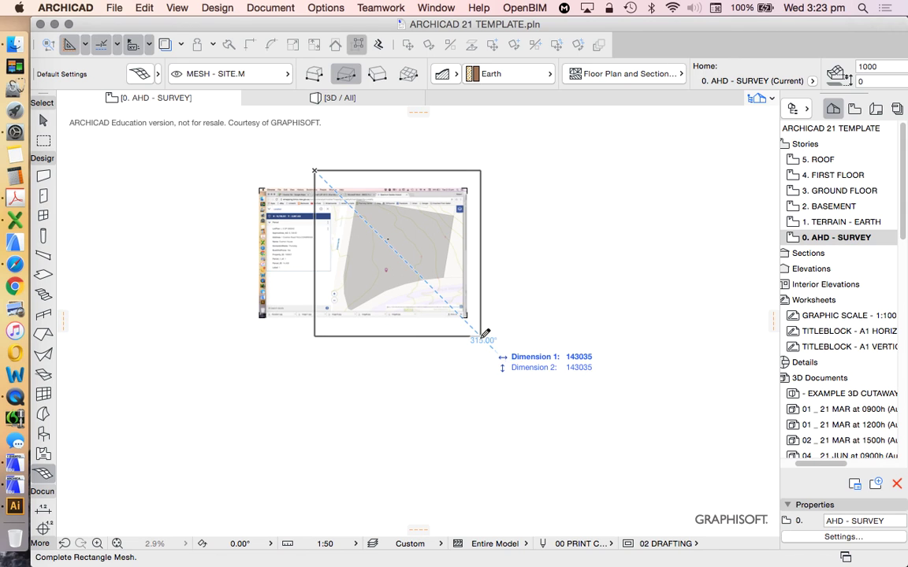
{"action": "left_click", "coordinate": [480, 336]}
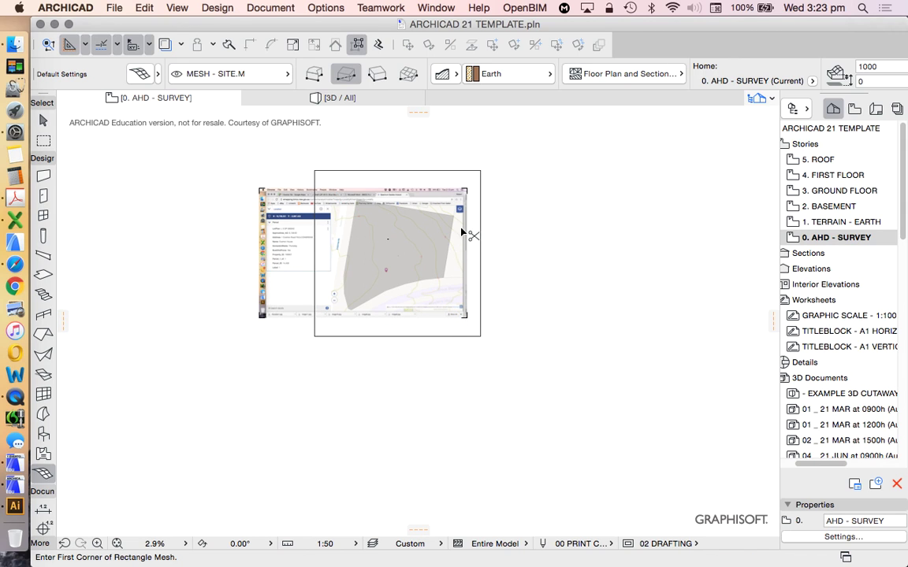
{"action": "key", "text": "super+z"}
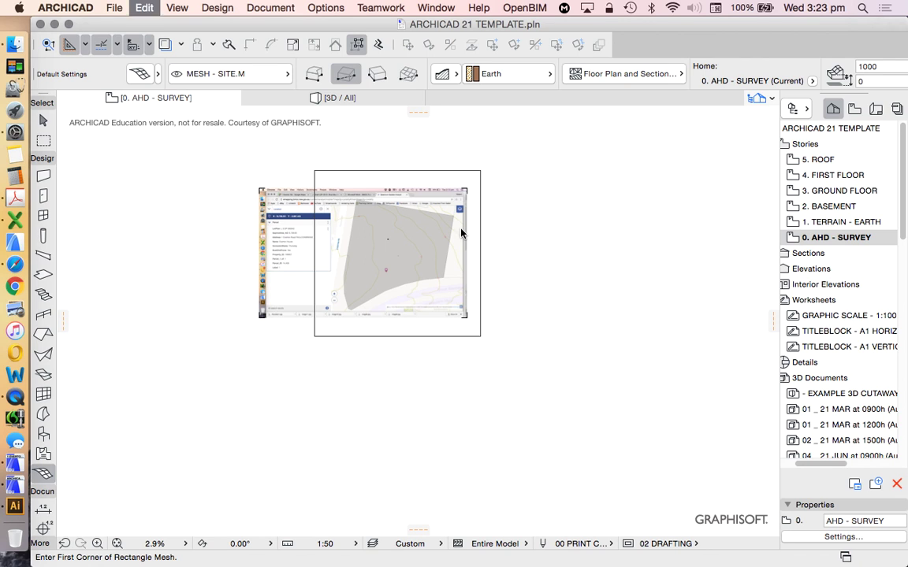
Step: Draw a rotated-rectangle mesh at 0° enclosing the map part of the survey image, about 119000 deep
{"action": "scroll", "coordinate": [341, 110], "scroll_direction": "up", "scroll_amount": 1}
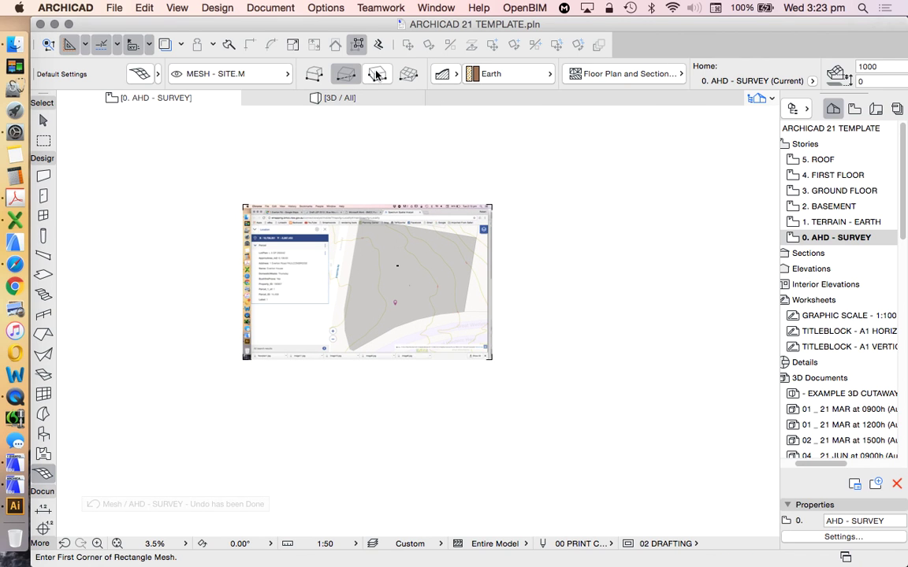
{"action": "left_click", "coordinate": [374, 76]}
{"action": "scroll", "coordinate": [386, 106], "scroll_direction": "up", "scroll_amount": 1}
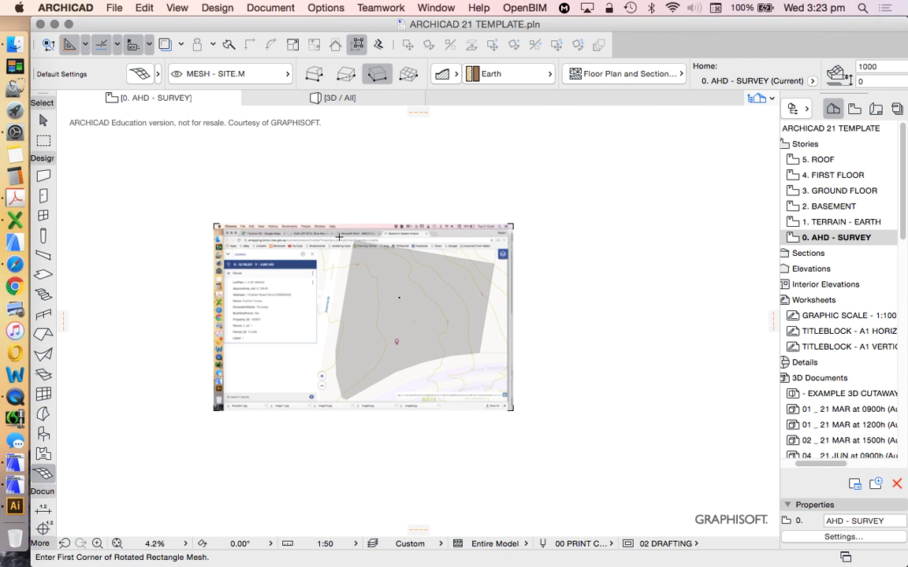
{"action": "left_click", "coordinate": [316, 216]}
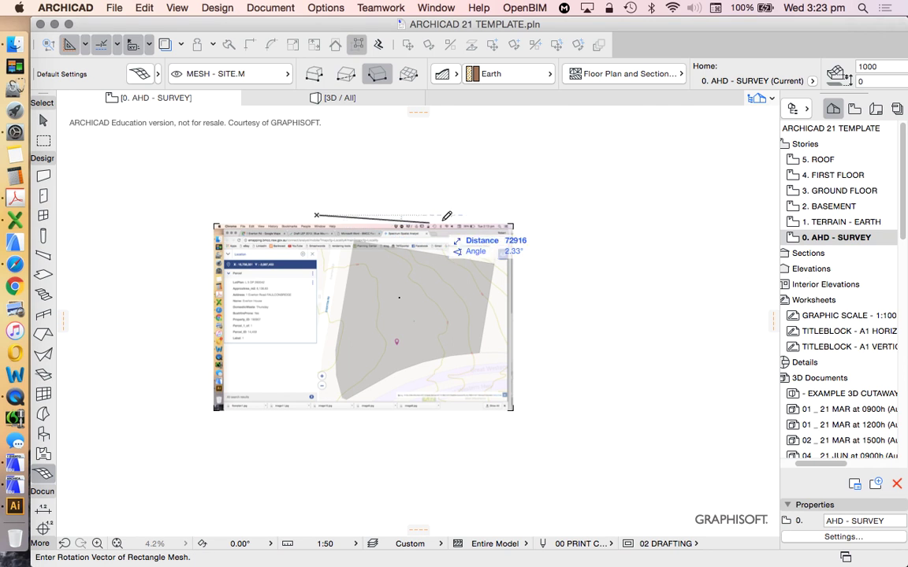
{"action": "left_click", "coordinate": [507, 210]}
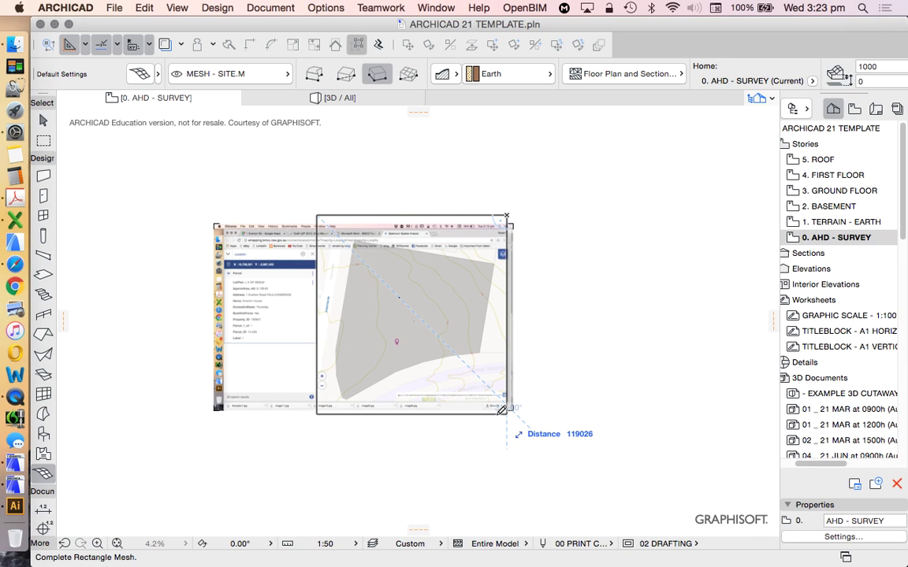
{"action": "left_click", "coordinate": [501, 410]}
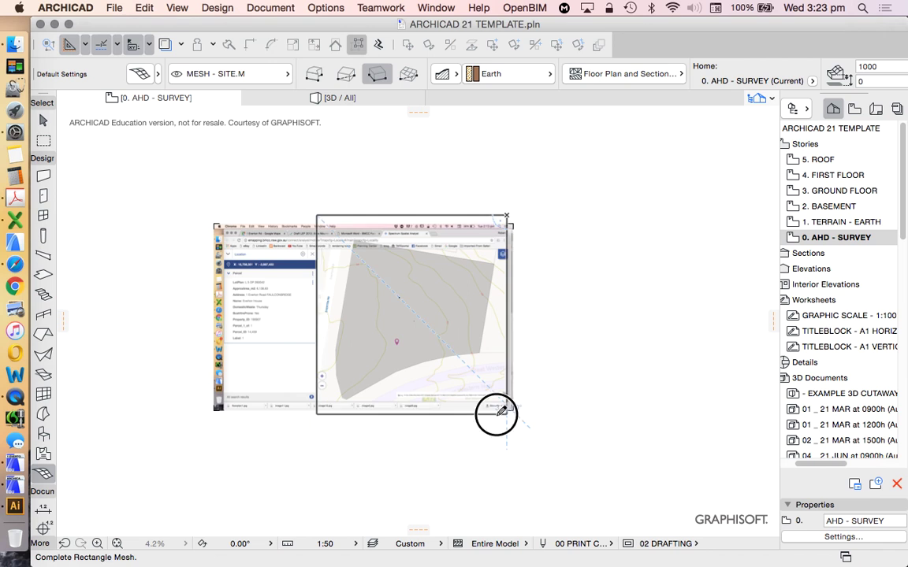
Step: Select the new rectangular mesh to check how it covers the parcel and contours, and deselect it
{"action": "left_click", "coordinate": [427, 215], "text": "shift"}
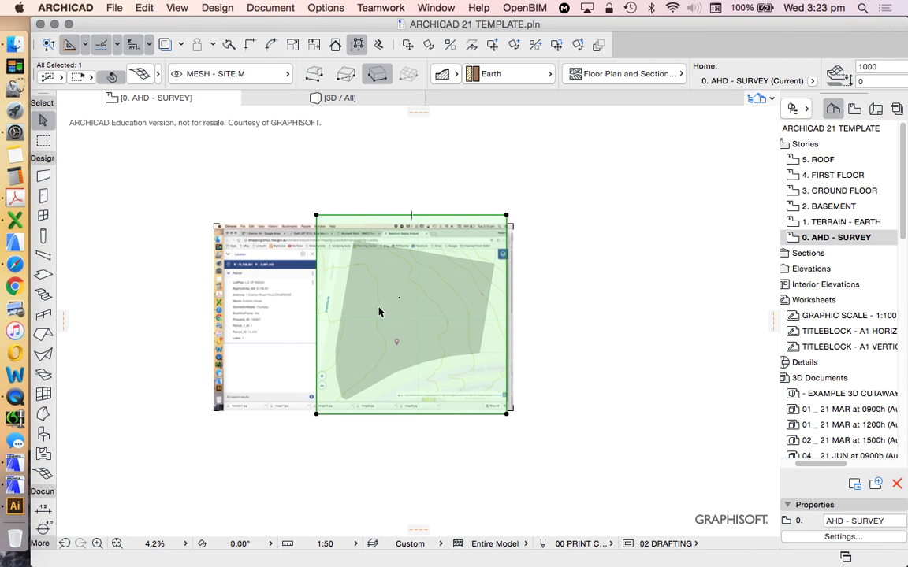
{"action": "scroll", "coordinate": [356, 276], "scroll_direction": "up", "scroll_amount": 3}
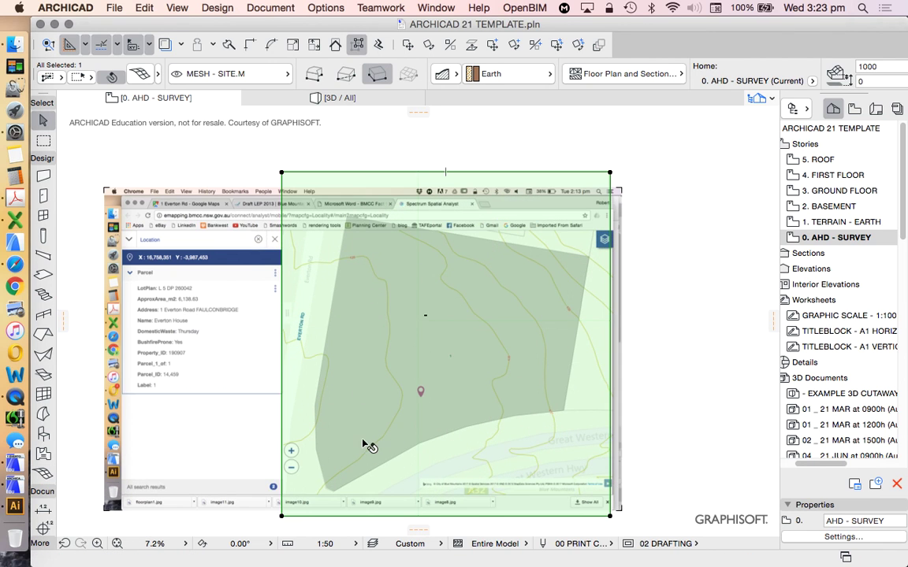
{"action": "scroll", "coordinate": [362, 256], "scroll_direction": "down", "scroll_amount": 3}
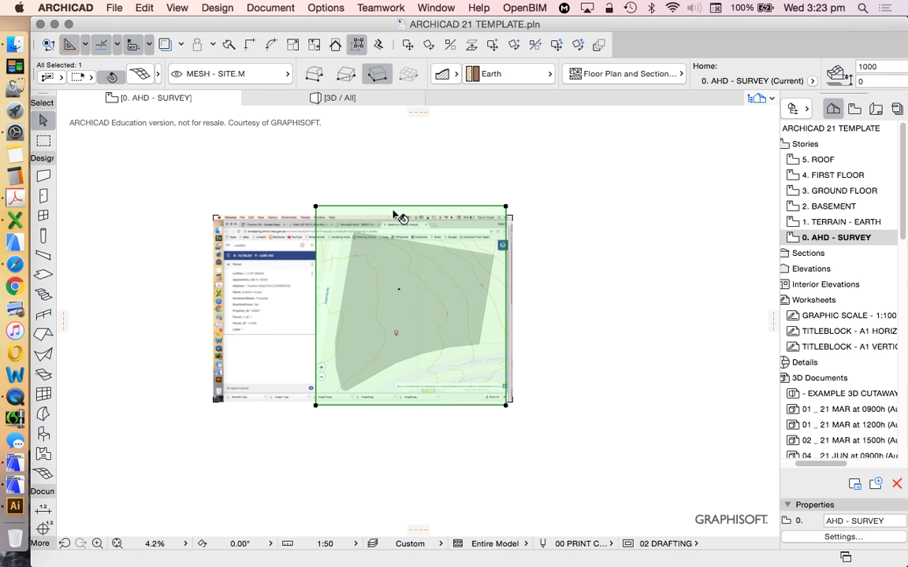
{"action": "key", "text": "Escape"}
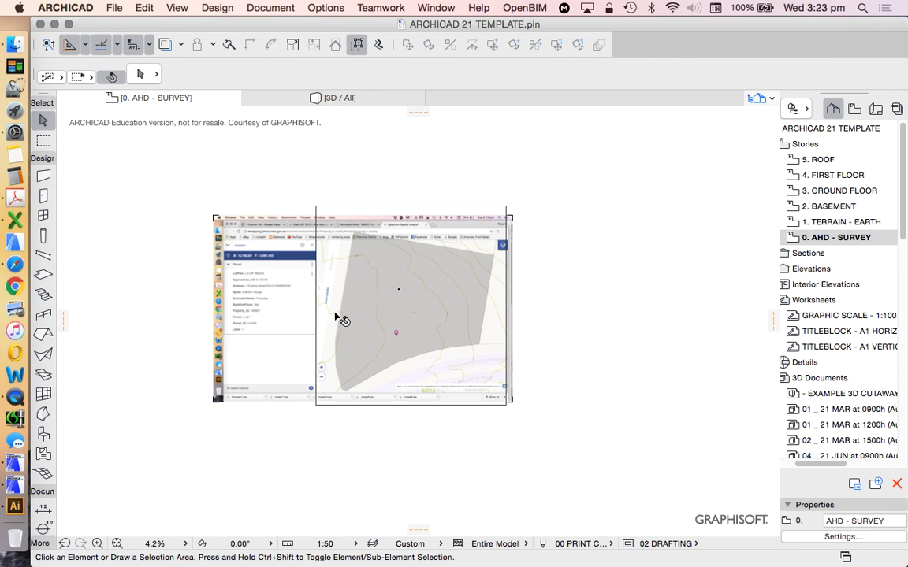
Step: Start a spline outside the upper-left corner of the mesh and lead it onto the 439 contour west of Everton Rd
{"action": "scroll", "coordinate": [372, 302], "scroll_direction": "up", "scroll_amount": 3}
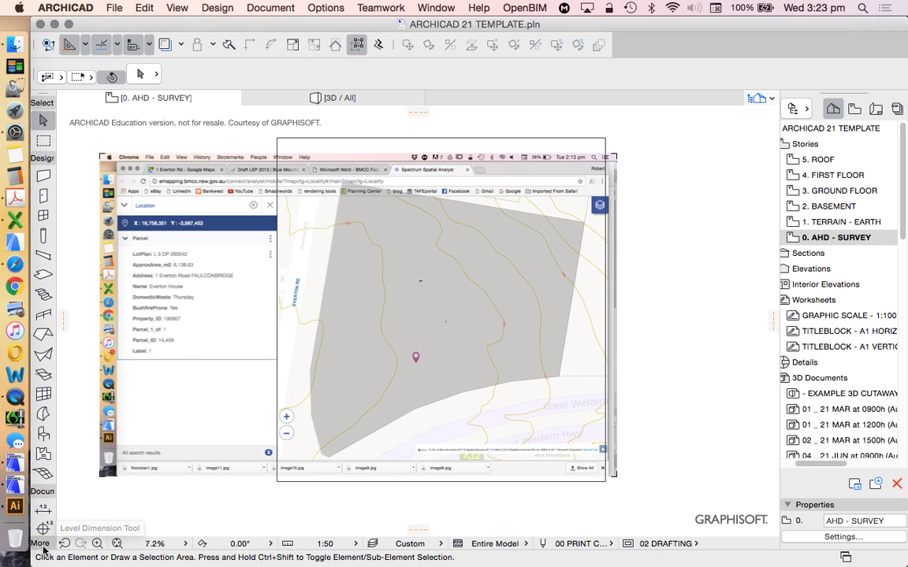
{"action": "left_click", "coordinate": [44, 160]}
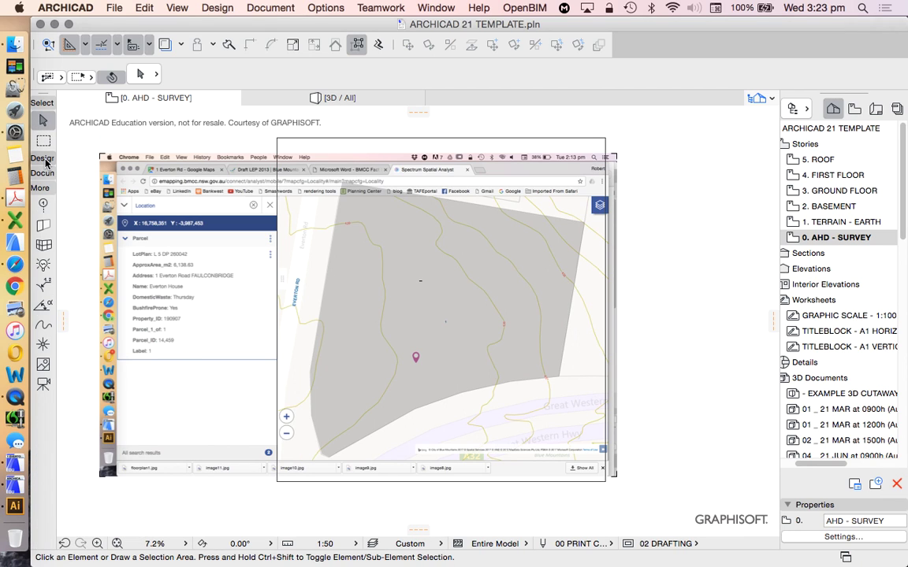
{"action": "left_click", "coordinate": [43, 327]}
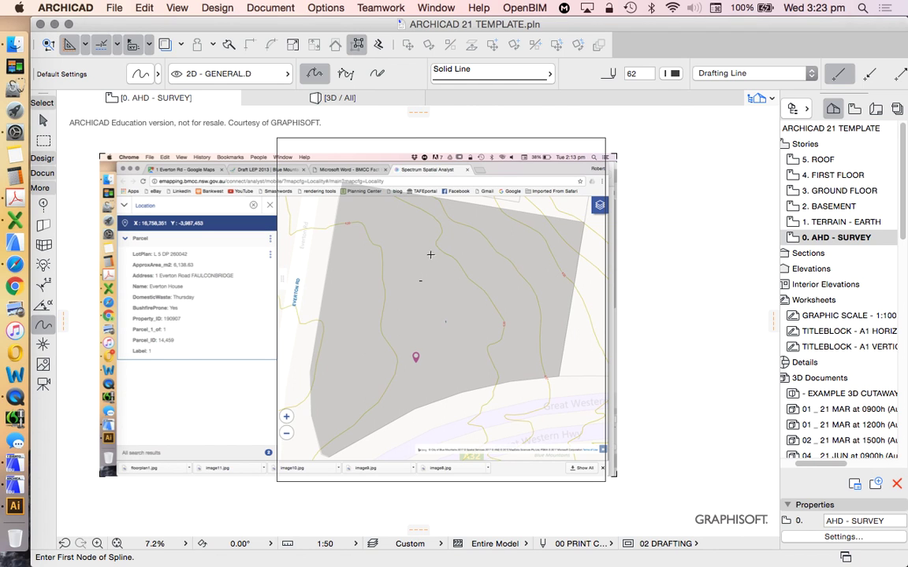
{"action": "scroll", "coordinate": [260, 150], "scroll_direction": "up", "scroll_amount": 2}
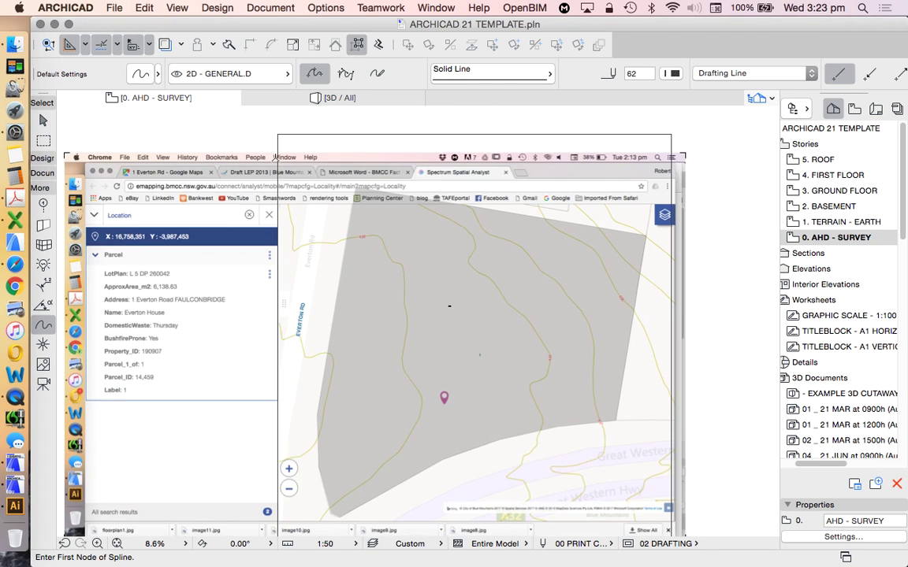
{"action": "left_click", "coordinate": [221, 140]}
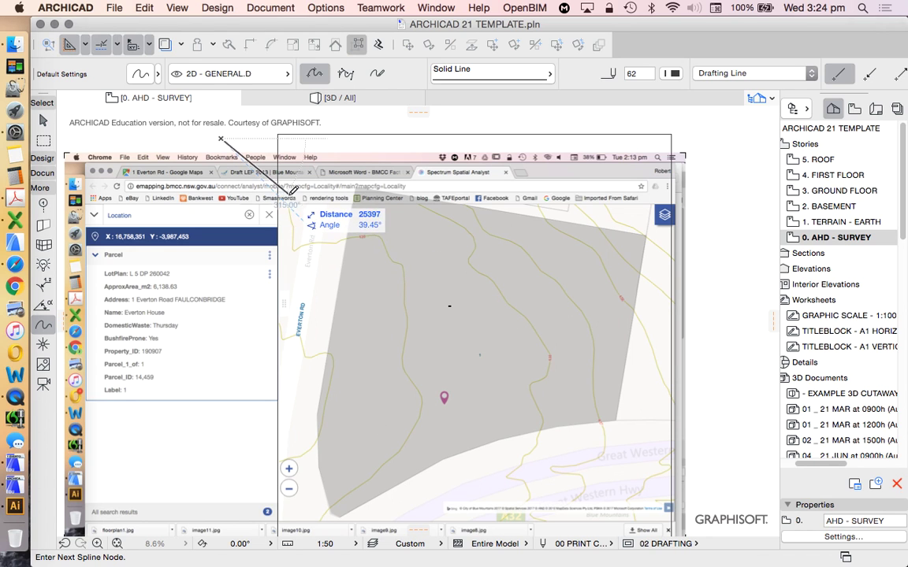
{"action": "left_click", "coordinate": [288, 193]}
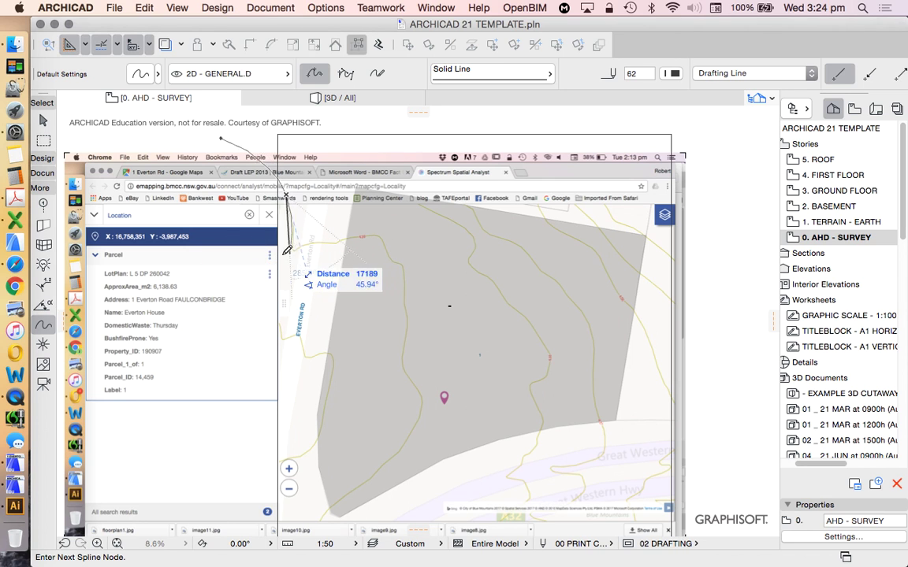
{"action": "scroll", "coordinate": [289, 201], "scroll_direction": "up", "scroll_amount": 3}
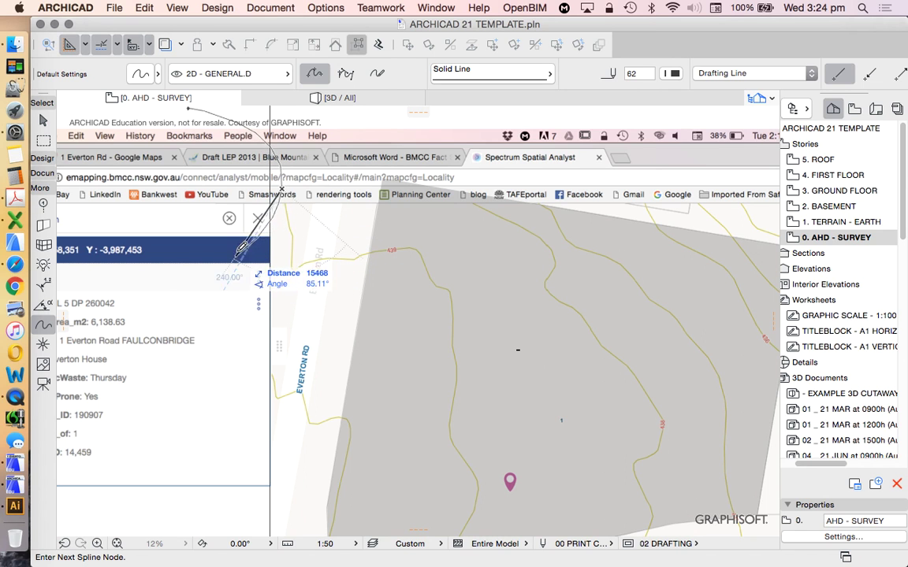
{"action": "scroll", "coordinate": [279, 195], "scroll_direction": "up", "scroll_amount": 2}
{"action": "scroll", "coordinate": [282, 197], "scroll_direction": "down", "scroll_amount": 3}
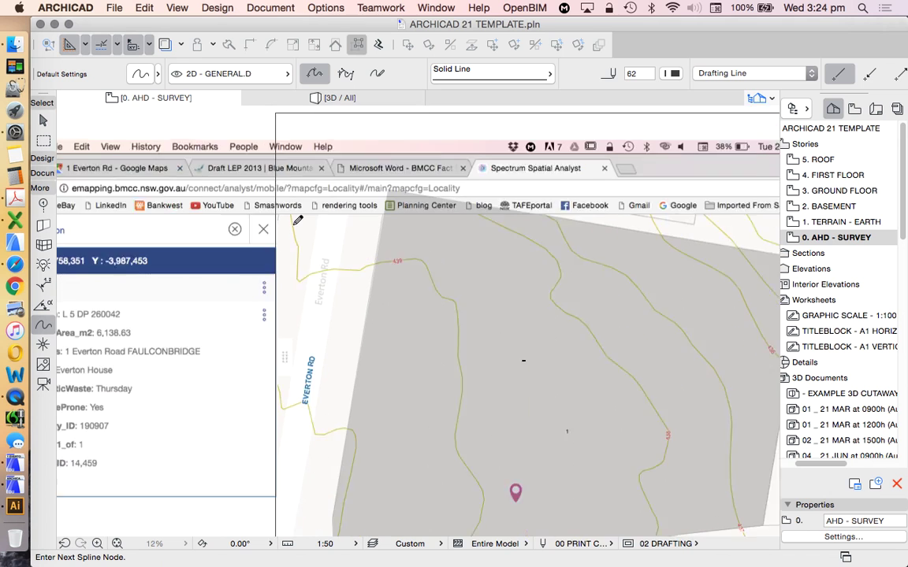
{"action": "scroll", "coordinate": [297, 220], "scroll_direction": "up", "scroll_amount": 3}
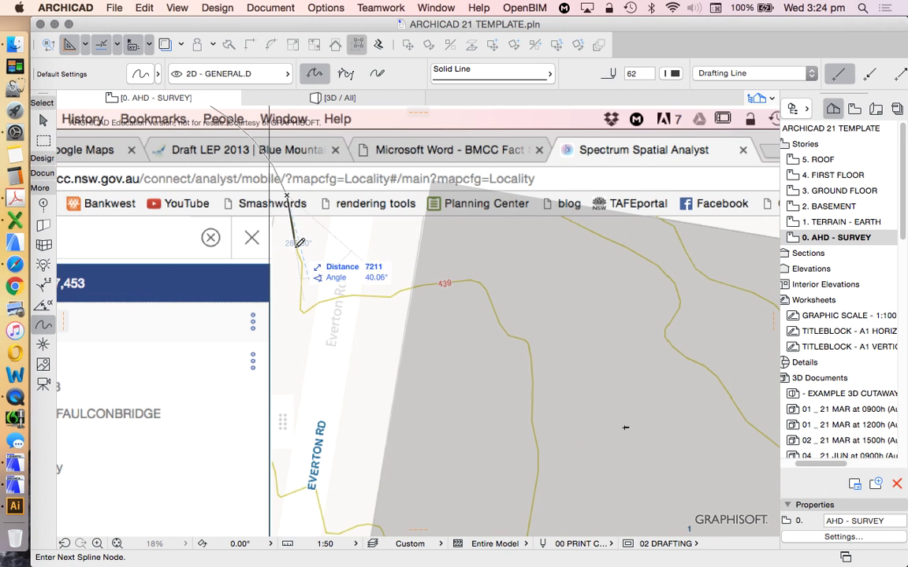
{"action": "left_click", "coordinate": [294, 251]}
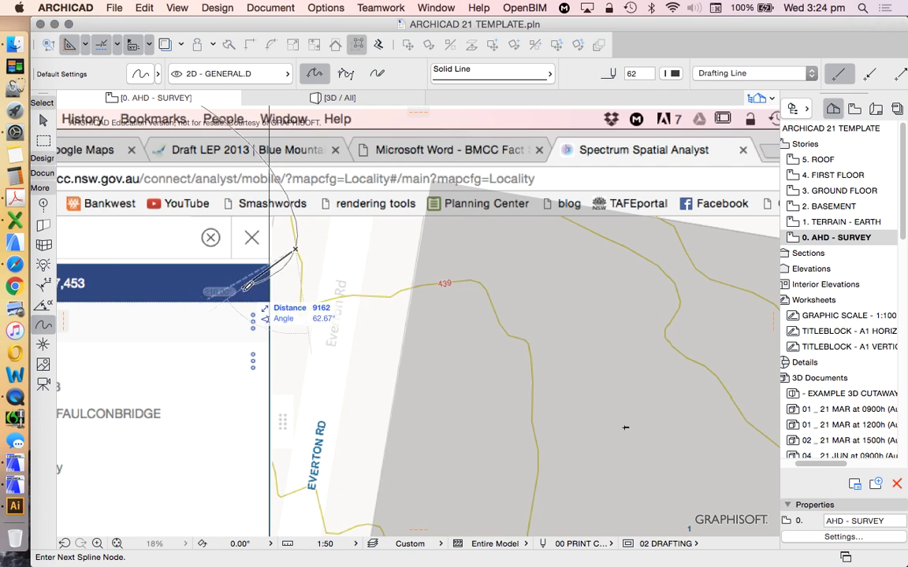
Step: Continue the spline along the 439 contour, around its sharp bend and across Everton Rd to just past the 439 label
{"action": "scroll", "coordinate": [158, 272], "scroll_direction": "down", "scroll_amount": 3}
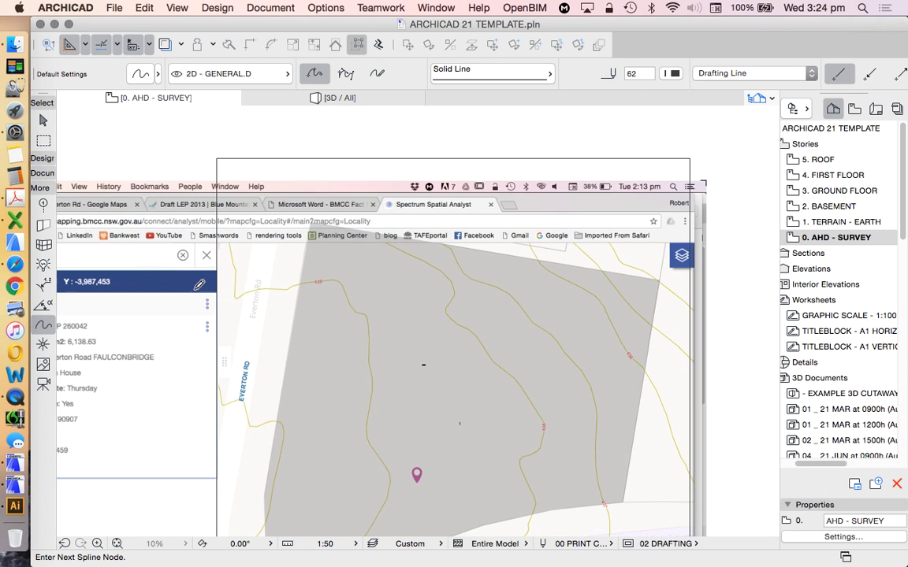
{"action": "scroll", "coordinate": [247, 287], "scroll_direction": "up", "scroll_amount": 5}
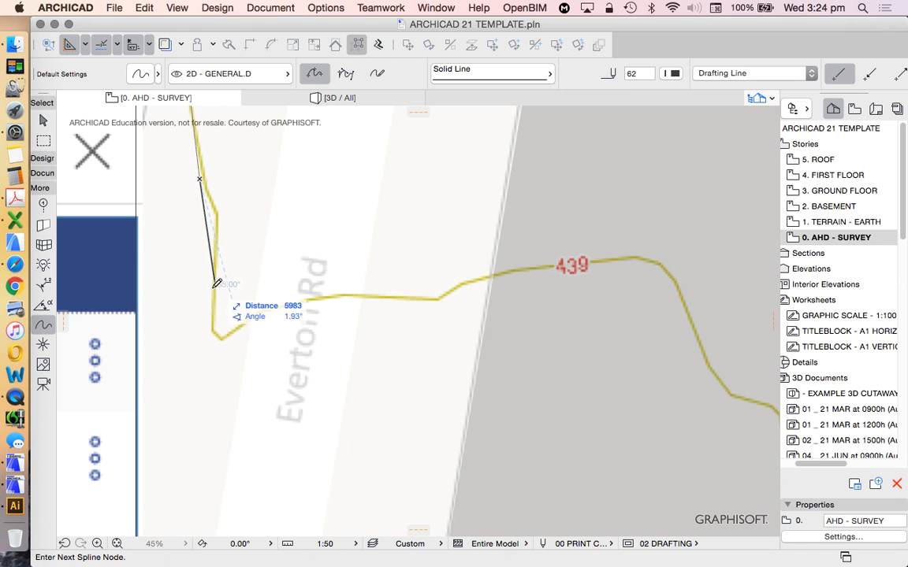
{"action": "scroll", "coordinate": [227, 324], "scroll_direction": "up", "scroll_amount": 3}
{"action": "left_click", "coordinate": [209, 329]}
{"action": "left_click", "coordinate": [220, 344]}
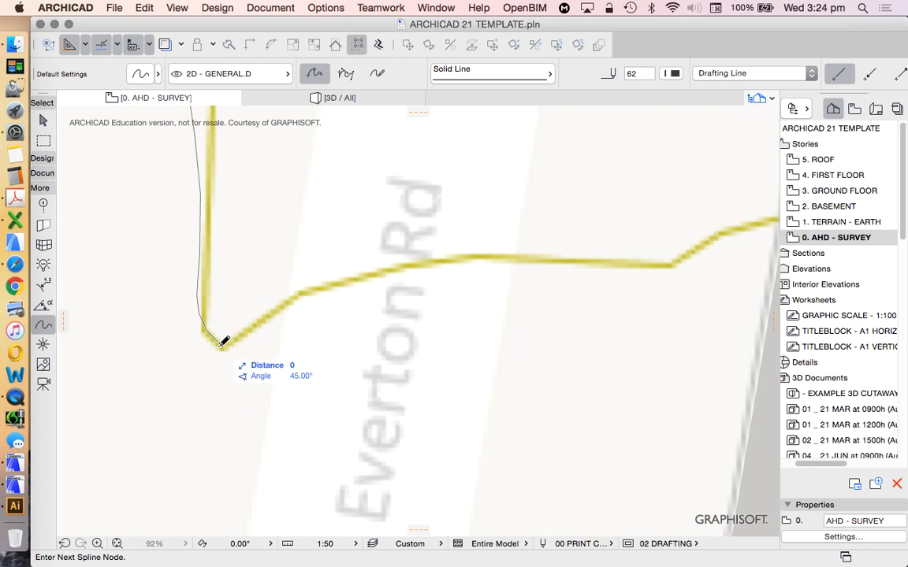
{"action": "left_click", "coordinate": [263, 318]}
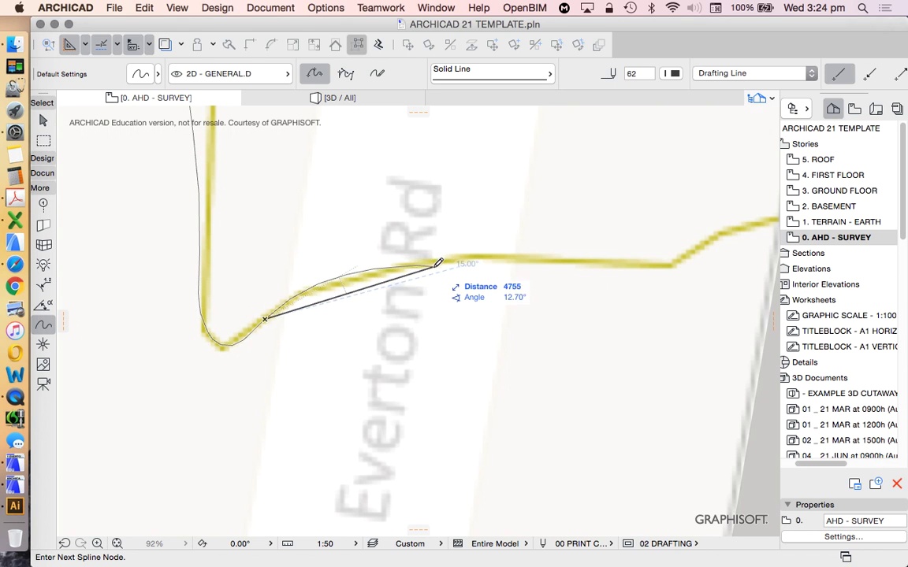
{"action": "scroll", "coordinate": [351, 237], "scroll_direction": "down", "scroll_amount": 3}
{"action": "scroll", "coordinate": [351, 237], "scroll_direction": "up", "scroll_amount": 3}
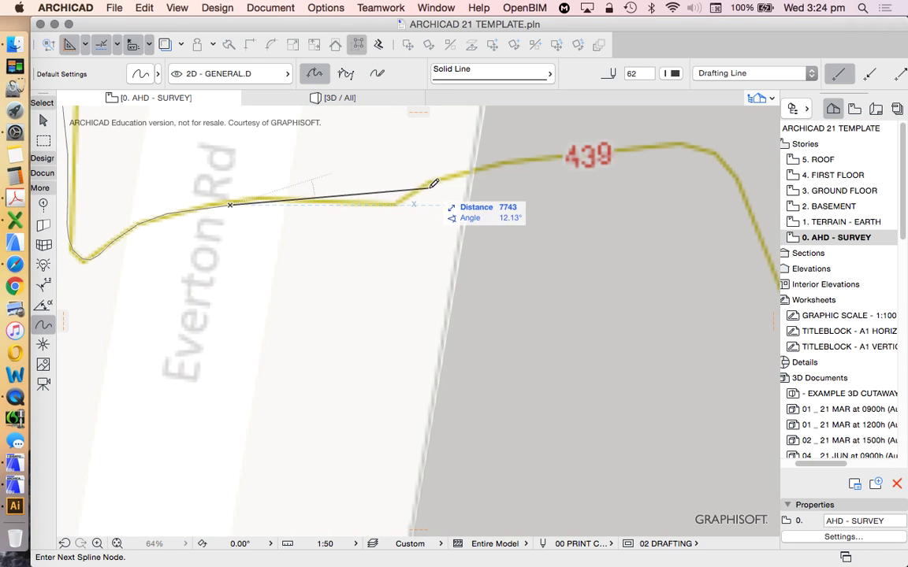
{"action": "left_click", "coordinate": [688, 153]}
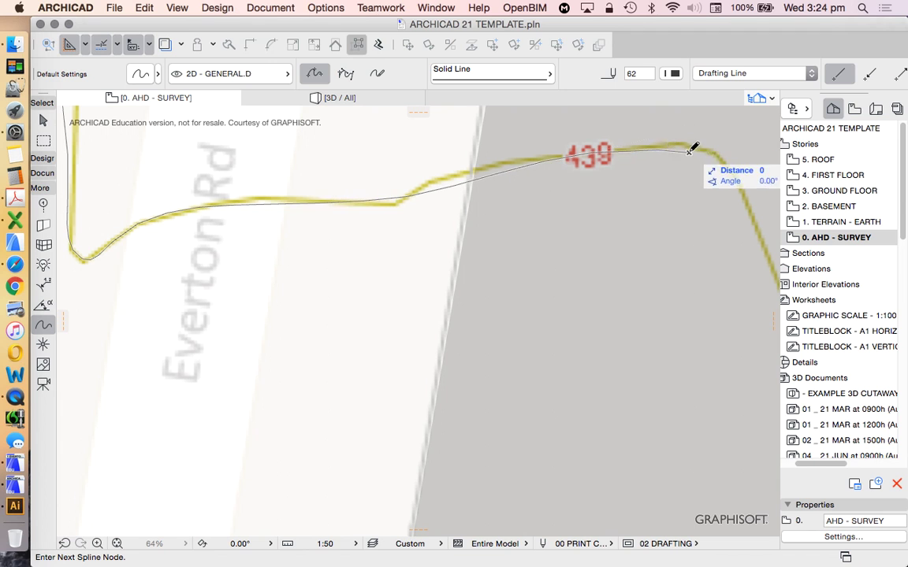
Step: Trace the rest of the 439 contour down through the parcel, ending the spline beyond the mesh's lower edge
{"action": "scroll", "coordinate": [671, 197], "scroll_direction": "down", "scroll_amount": 5}
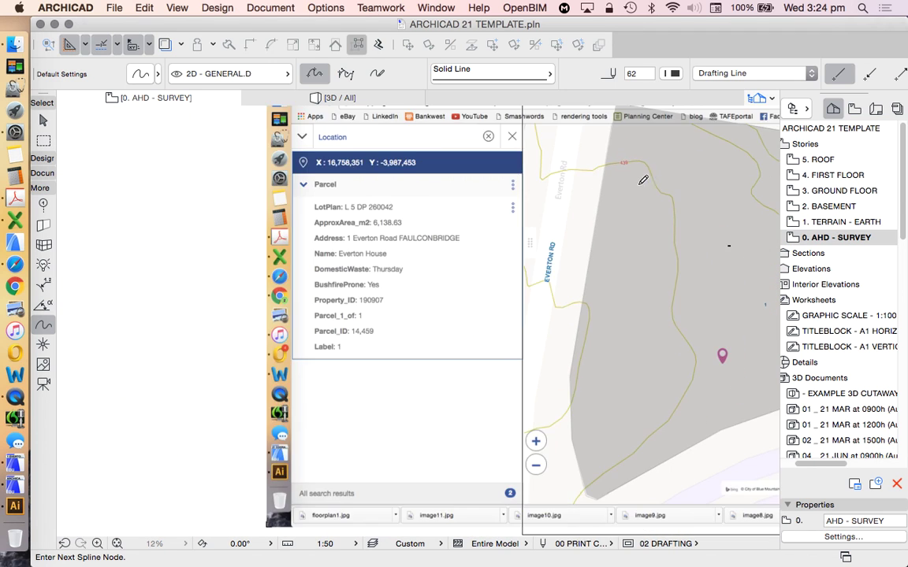
{"action": "left_click", "coordinate": [672, 192]}
{"action": "left_click", "coordinate": [686, 333]}
{"action": "scroll", "coordinate": [622, 213], "scroll_direction": "down", "scroll_amount": 4}
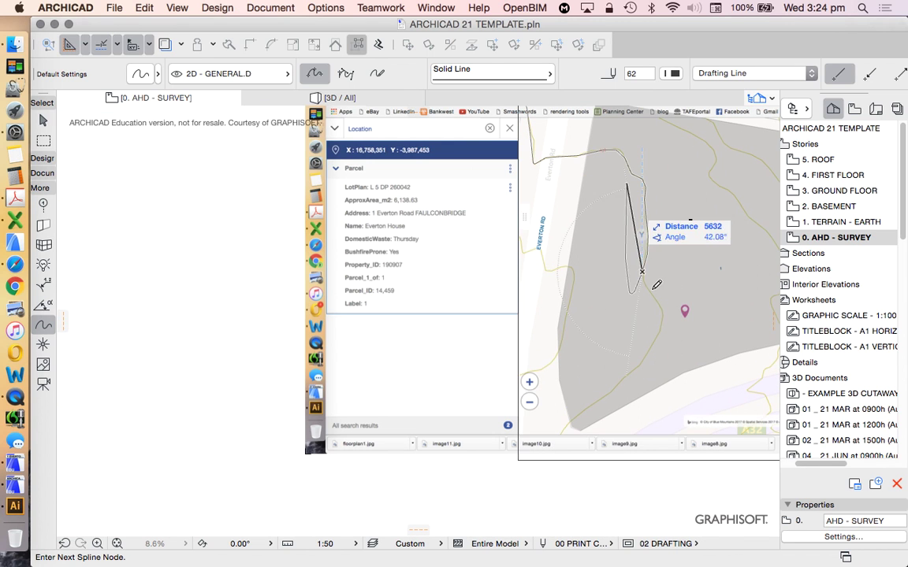
{"action": "scroll", "coordinate": [654, 307], "scroll_direction": "up", "scroll_amount": 3}
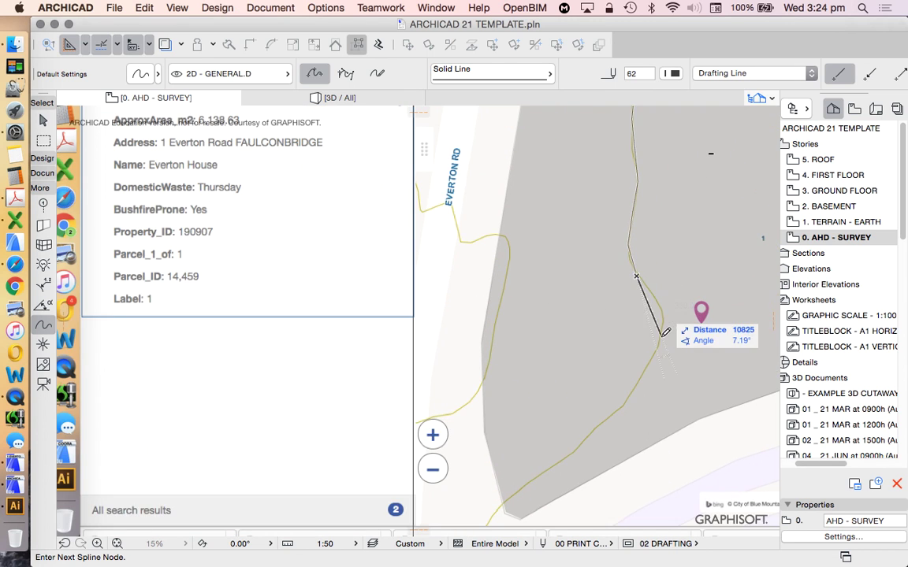
{"action": "left_click", "coordinate": [617, 410]}
{"action": "left_click", "coordinate": [564, 453]}
{"action": "scroll", "coordinate": [564, 453], "scroll_direction": "down", "scroll_amount": 4}
{"action": "scroll", "coordinate": [567, 315], "scroll_direction": "up", "scroll_amount": 3}
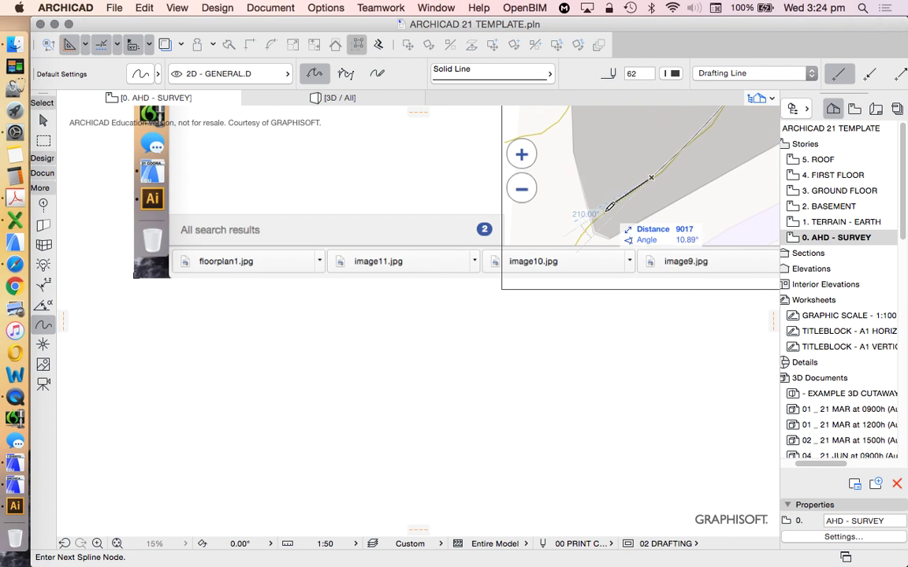
{"action": "double_click", "coordinate": [550, 322]}
Step: Start a second spline outside the mesh's left edge and trace the contour crossing the EVERTON RD label to the parcel boundary
{"action": "scroll", "coordinate": [555, 355], "scroll_direction": "down", "scroll_amount": 4}
{"action": "scroll", "coordinate": [642, 205], "scroll_direction": "up", "scroll_amount": 3}
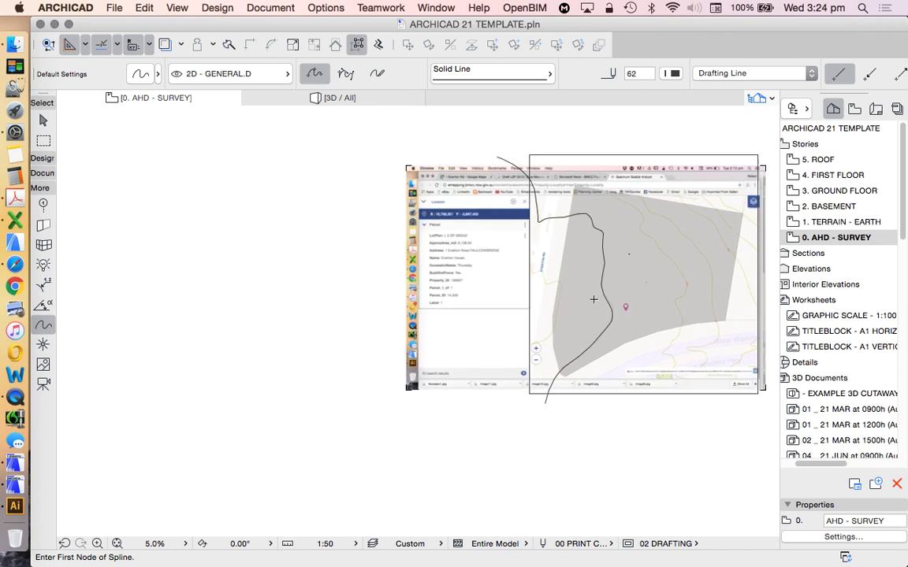
{"action": "scroll", "coordinate": [552, 204], "scroll_direction": "down", "scroll_amount": 2}
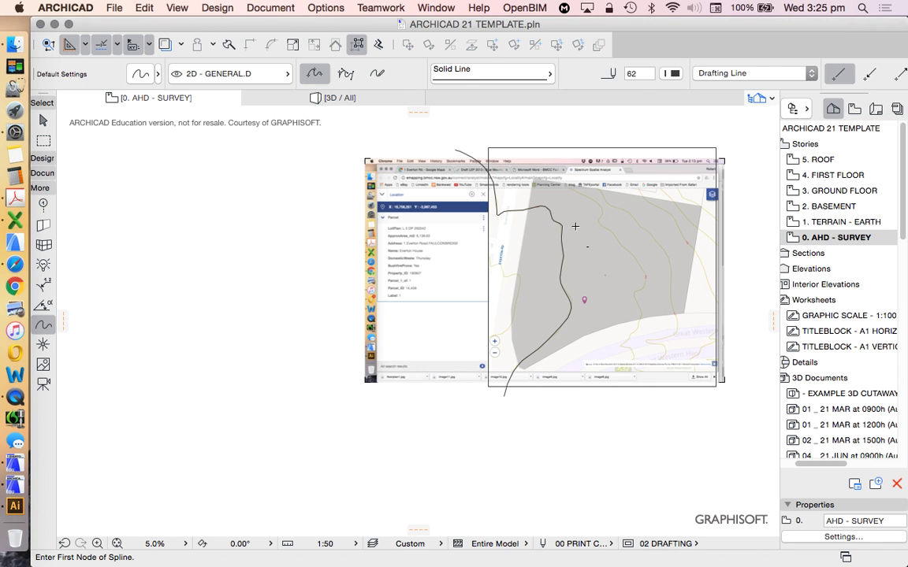
{"action": "scroll", "coordinate": [600, 273], "scroll_direction": "up", "scroll_amount": 6}
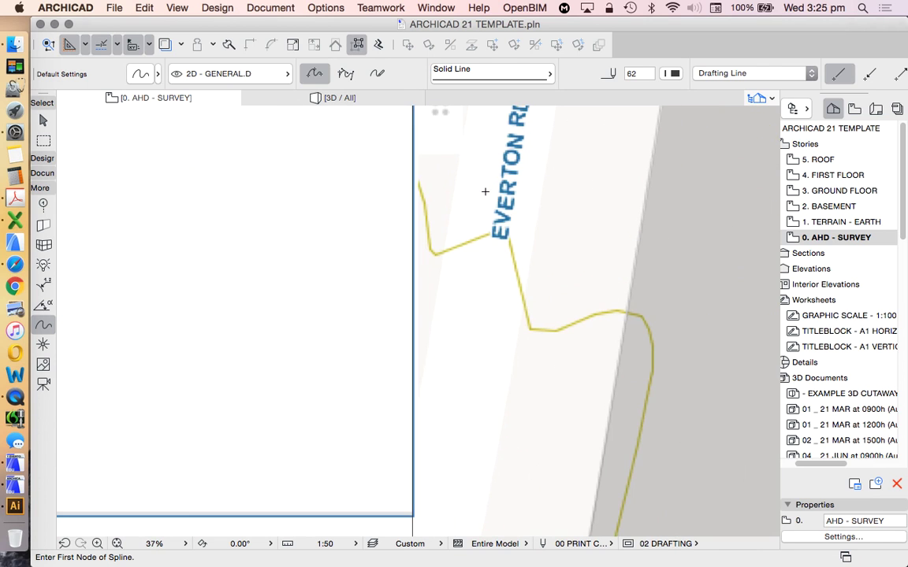
{"action": "left_click", "coordinate": [394, 145]}
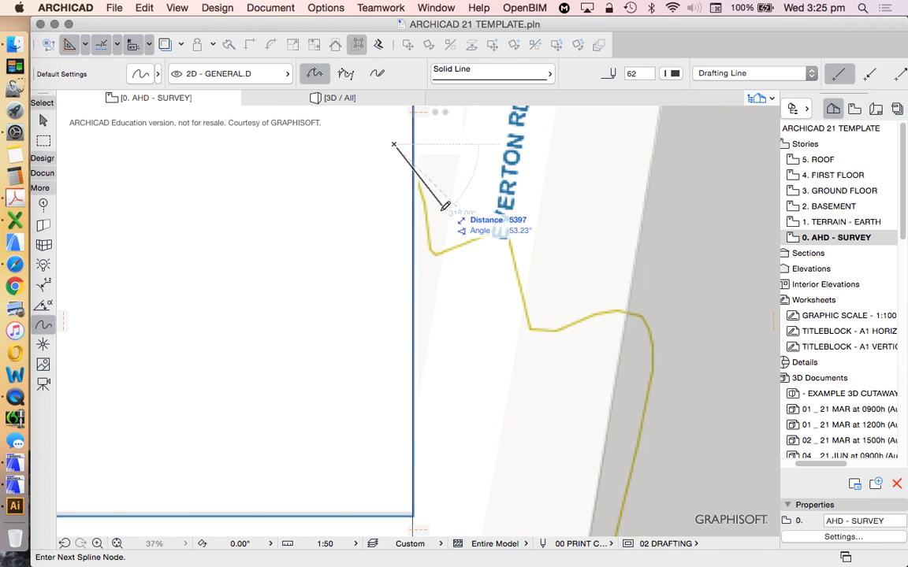
{"action": "left_click", "coordinate": [449, 248]}
{"action": "left_click", "coordinate": [513, 235]}
{"action": "left_click", "coordinate": [518, 290]}
{"action": "left_click", "coordinate": [536, 333]}
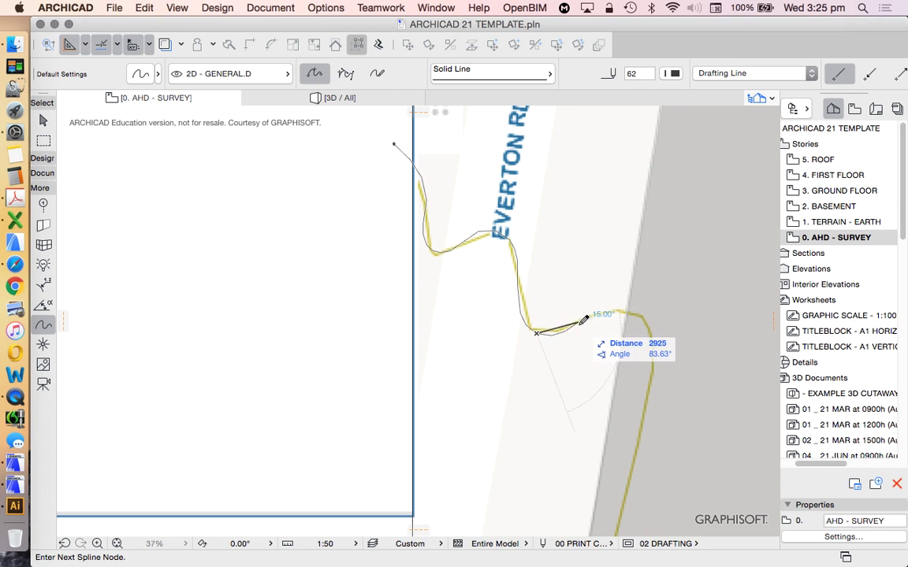
{"action": "left_click", "coordinate": [642, 302]}
Step: Trace the rest of this contour down along the parcel's western boundary, ending the spline beyond the mesh's left edge
{"action": "scroll", "coordinate": [637, 252], "scroll_direction": "down", "scroll_amount": 3}
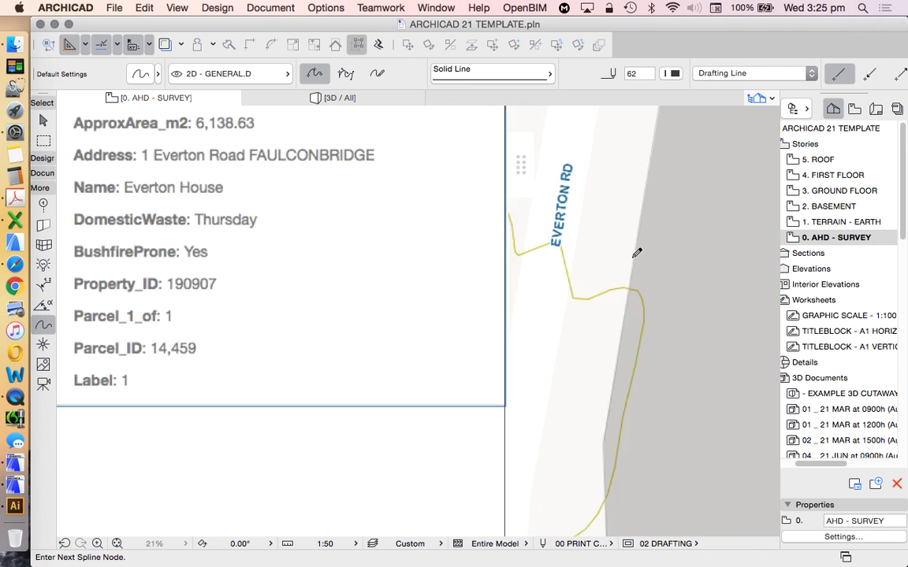
{"action": "scroll", "coordinate": [637, 252], "scroll_direction": "up", "scroll_amount": 2}
{"action": "left_click", "coordinate": [630, 218]}
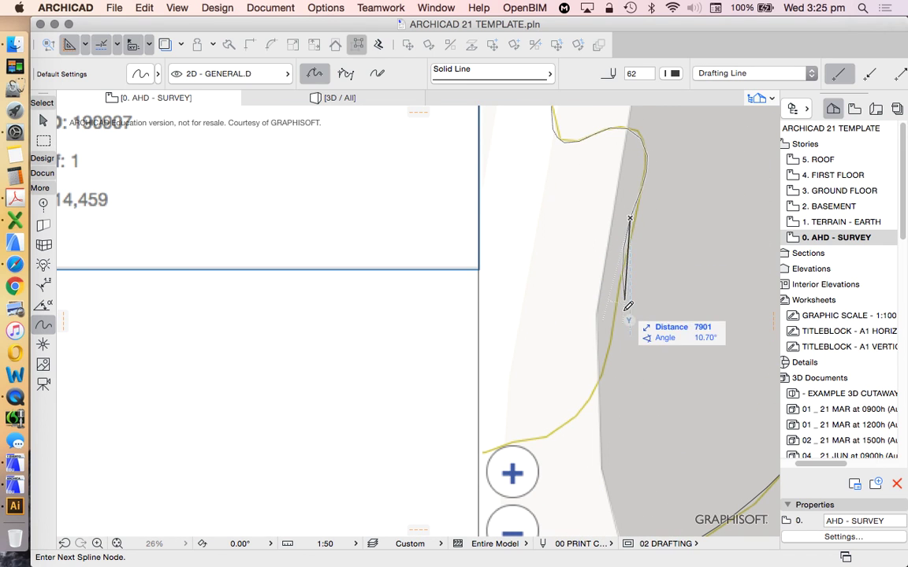
{"action": "left_click", "coordinate": [613, 320]}
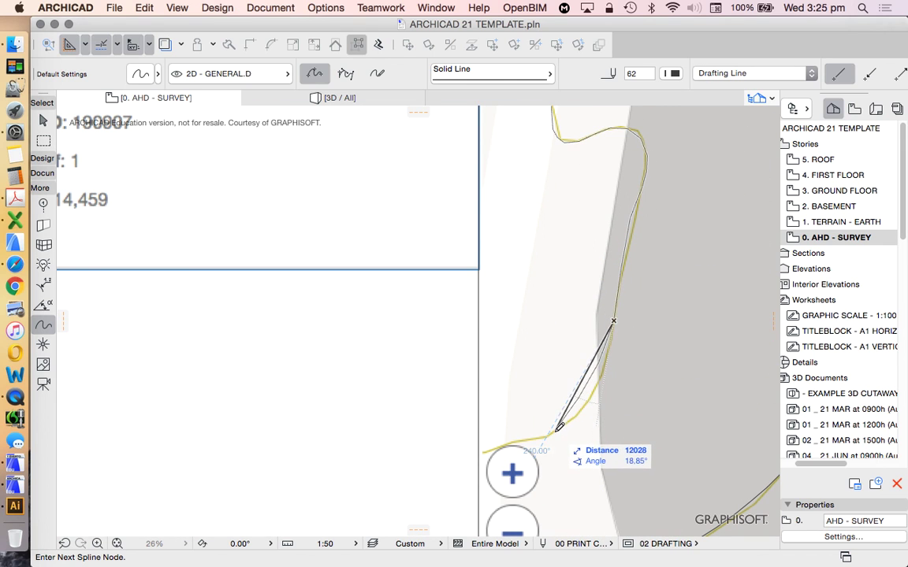
{"action": "double_click", "coordinate": [373, 499]}
Step: Start a third spline above the mesh's upper edge and trace the 438 contour to its first bend inside the parcel
{"action": "scroll", "coordinate": [406, 271], "scroll_direction": "down", "scroll_amount": 5}
{"action": "scroll", "coordinate": [405, 271], "scroll_direction": "down", "scroll_amount": 3}
{"action": "scroll", "coordinate": [433, 146], "scroll_direction": "up", "scroll_amount": 4}
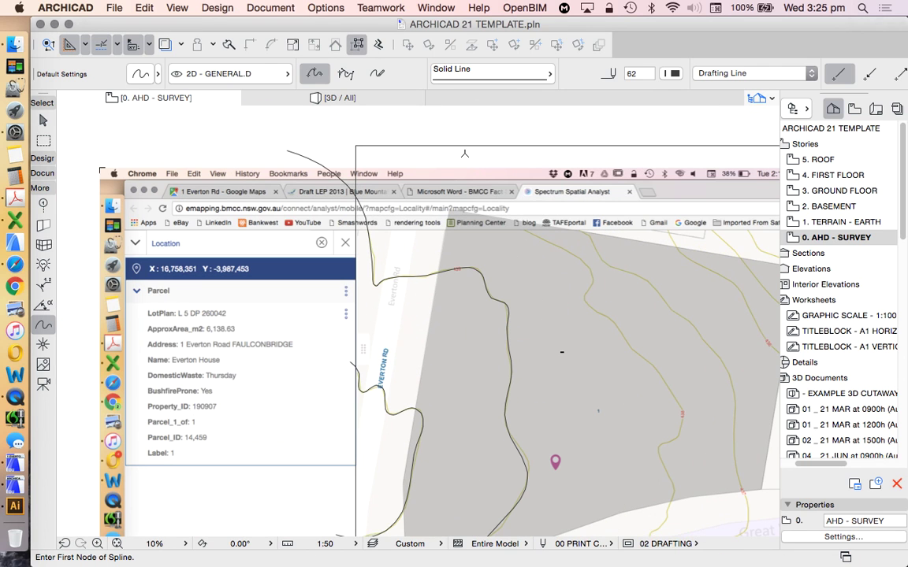
{"action": "left_click", "coordinate": [401, 130]}
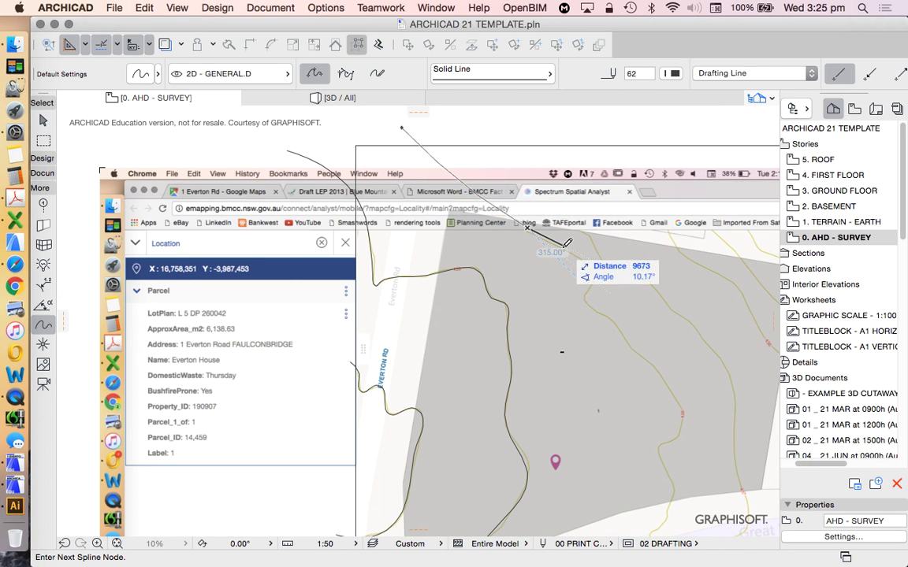
{"action": "scroll", "coordinate": [565, 244], "scroll_direction": "up", "scroll_amount": 4}
{"action": "left_click", "coordinate": [571, 188]}
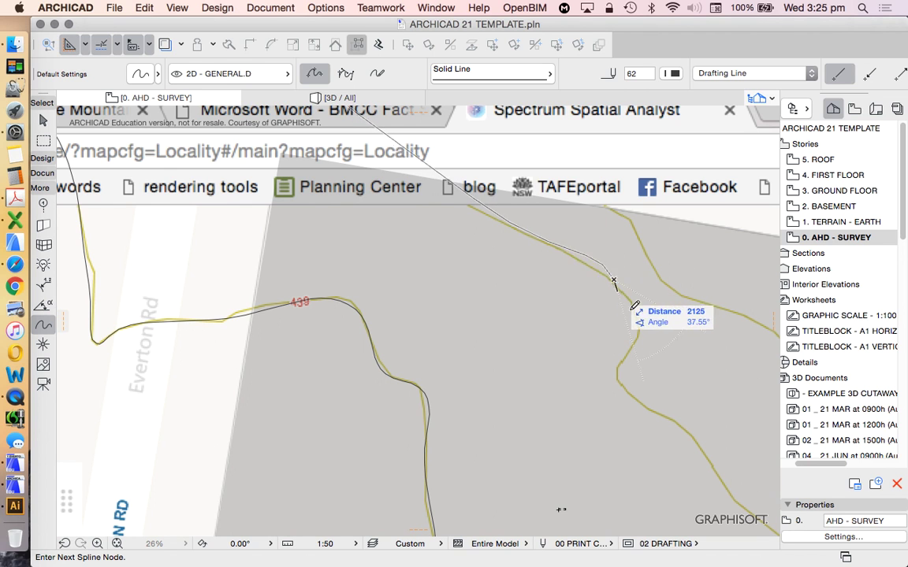
{"action": "left_click", "coordinate": [618, 364]}
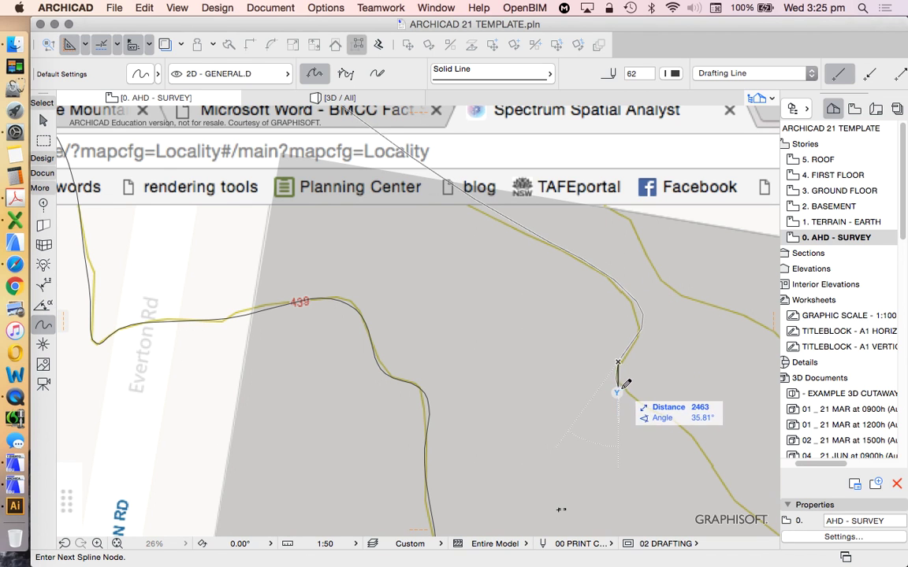
Step: Continue the third spline along the 438 contour through the parcel, past its label to the bend below it
{"action": "scroll", "coordinate": [627, 384], "scroll_direction": "down", "scroll_amount": 3}
{"action": "left_click", "coordinate": [609, 325]}
{"action": "scroll", "coordinate": [656, 325], "scroll_direction": "up", "scroll_amount": 2}
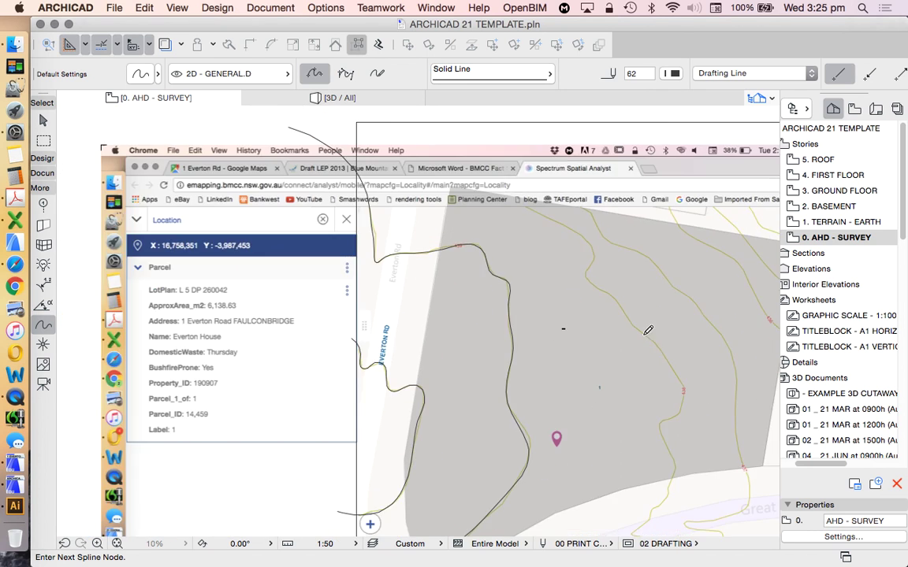
{"action": "left_click", "coordinate": [638, 313]}
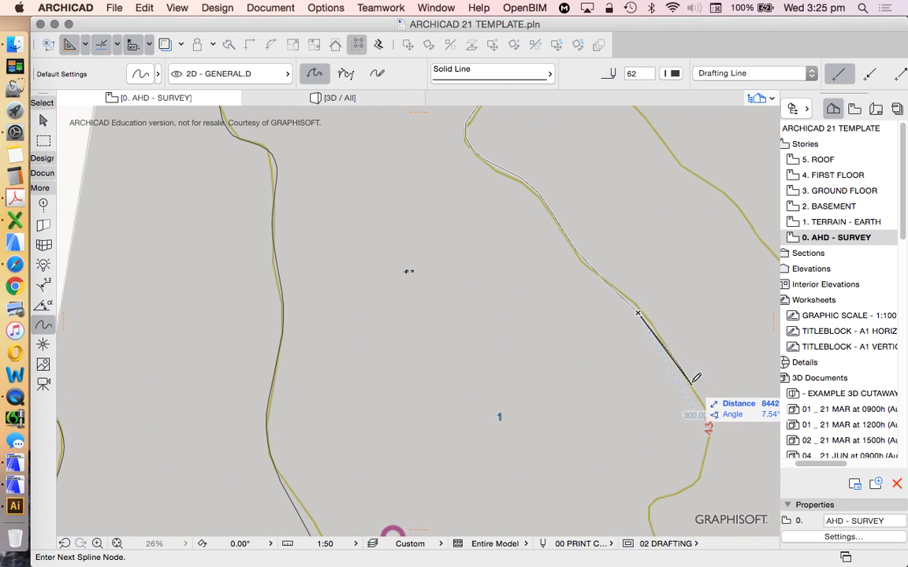
{"action": "left_click", "coordinate": [705, 458]}
{"action": "left_click", "coordinate": [684, 491]}
Step: Trace the rest of the 438 contour down across the Great Western Hwy, ending the spline beyond the mesh's lower edge
{"action": "scroll", "coordinate": [660, 494], "scroll_direction": "down", "scroll_amount": 5}
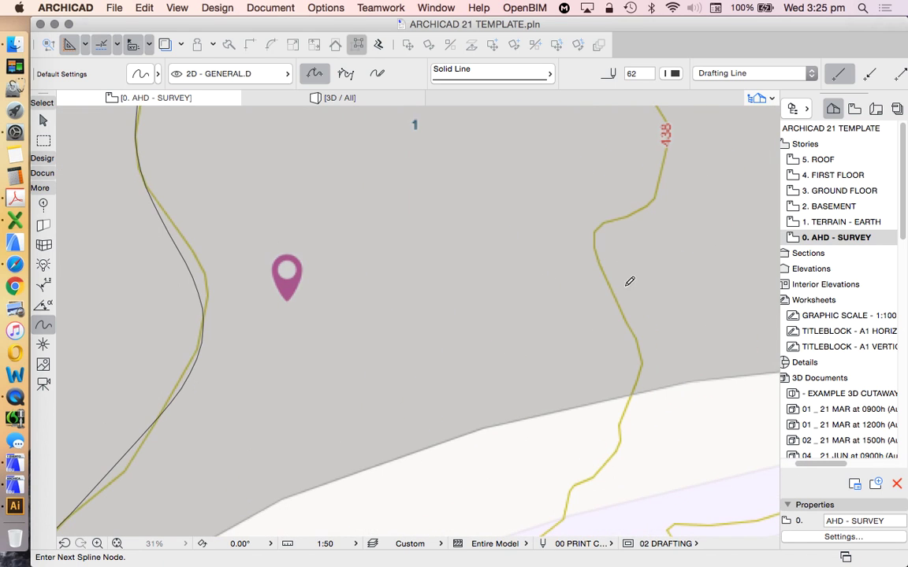
{"action": "left_click", "coordinate": [630, 325]}
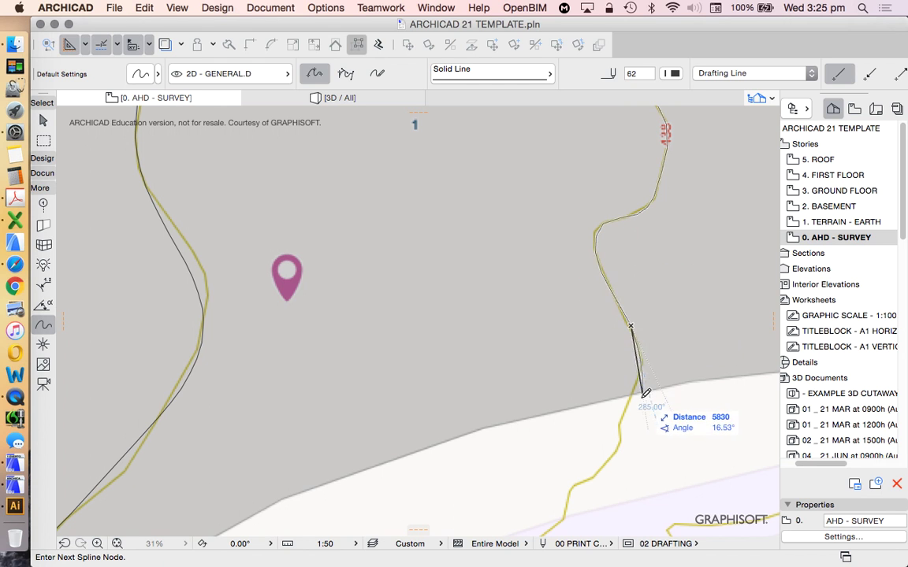
{"action": "scroll", "coordinate": [639, 380], "scroll_direction": "down", "scroll_amount": 3}
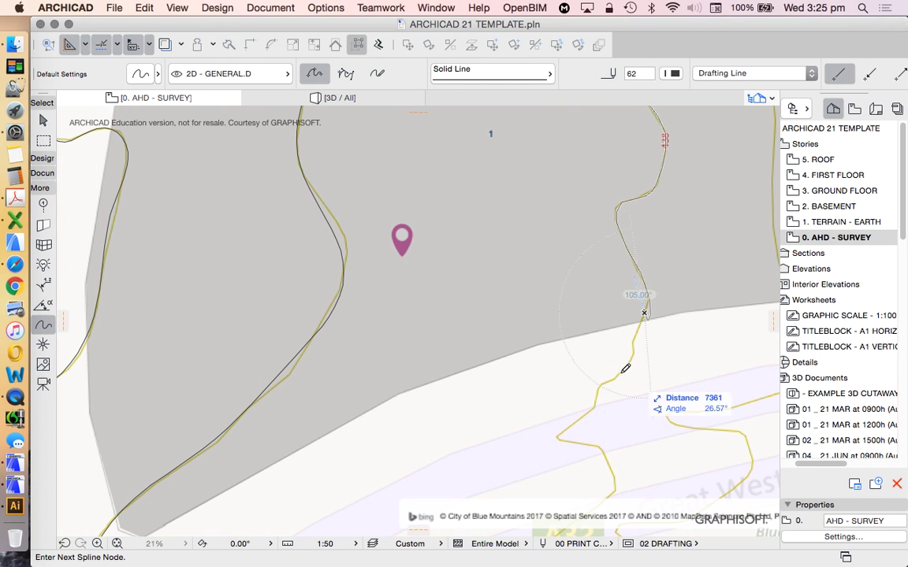
{"action": "left_click", "coordinate": [600, 392]}
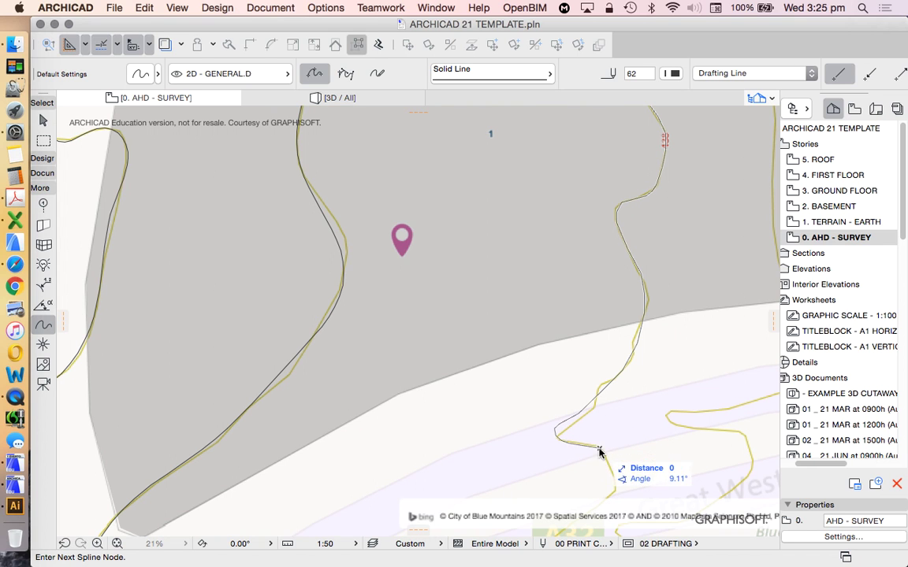
{"action": "scroll", "coordinate": [599, 451], "scroll_direction": "down", "scroll_amount": 3}
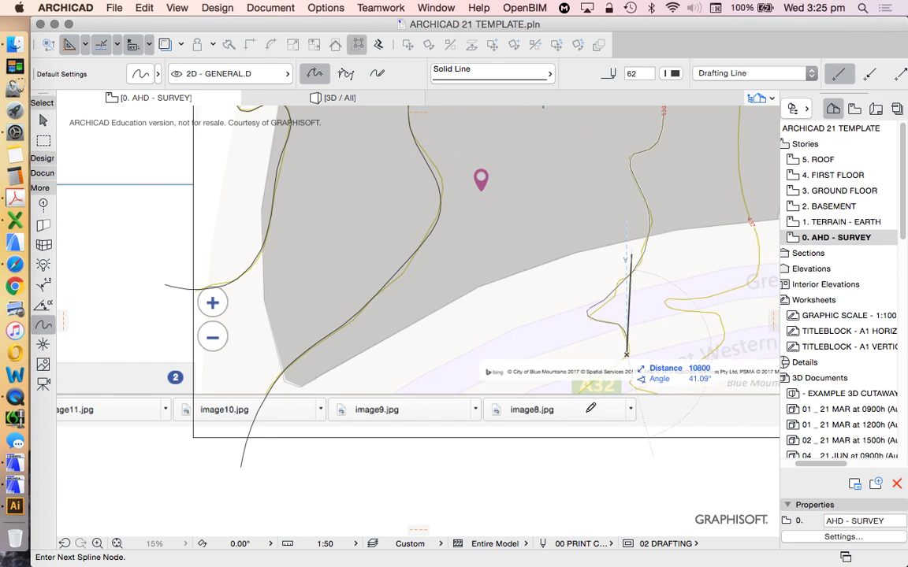
{"action": "double_click", "coordinate": [526, 468]}
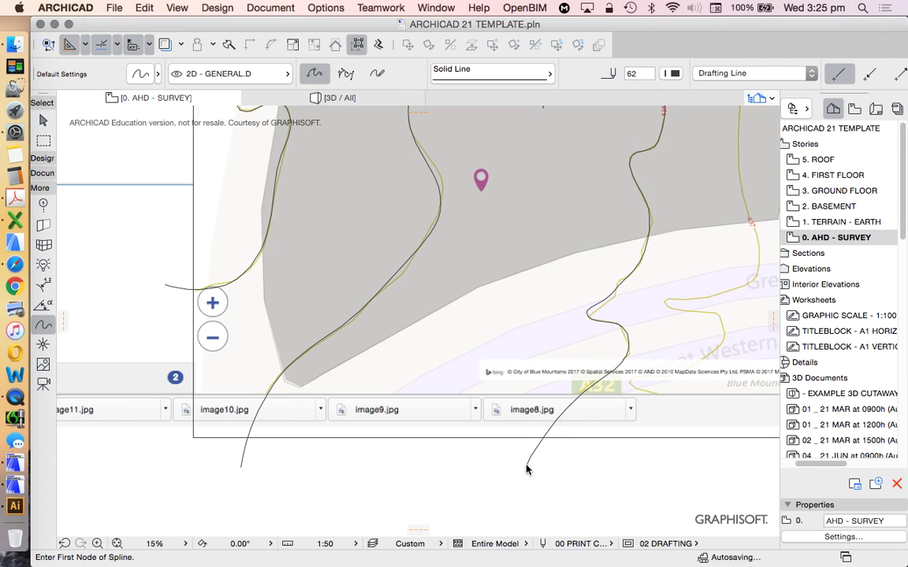
Step: Start a fourth spline below the mesh's lower edge and trace the 437 contour up across the Great Western Hwy to just below its label
{"action": "scroll", "coordinate": [526, 469], "scroll_direction": "right", "scroll_amount": 5}
{"action": "left_click", "coordinate": [549, 424]}
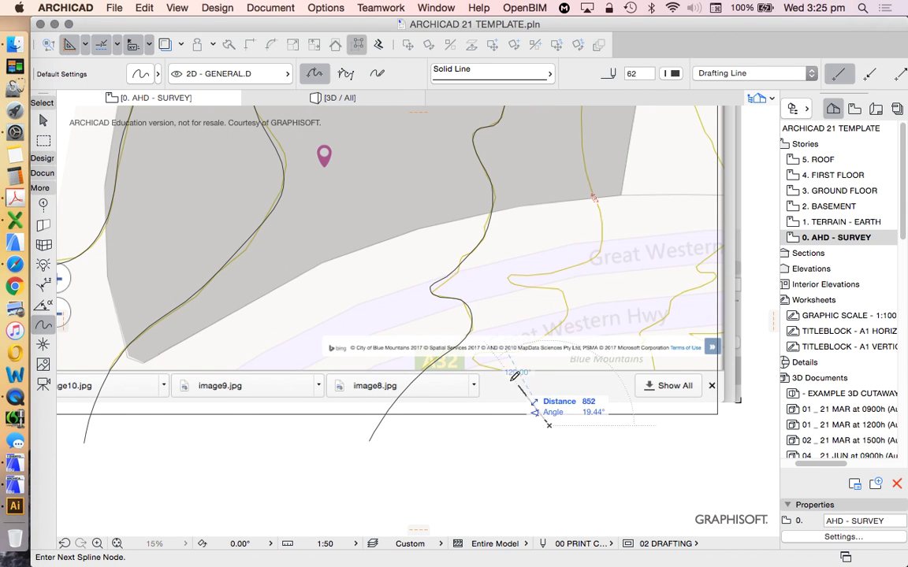
{"action": "left_click", "coordinate": [475, 358]}
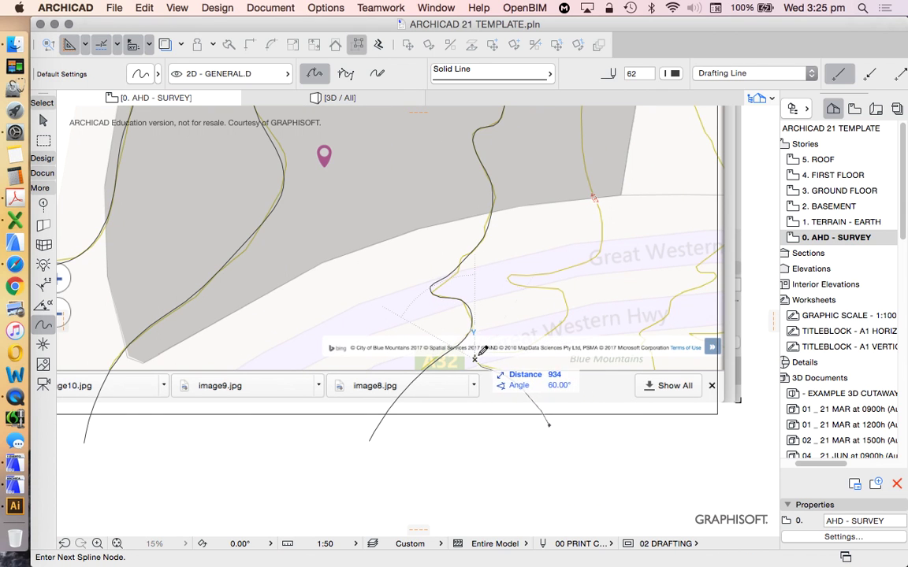
{"action": "scroll", "coordinate": [488, 349], "scroll_direction": "up", "scroll_amount": 3}
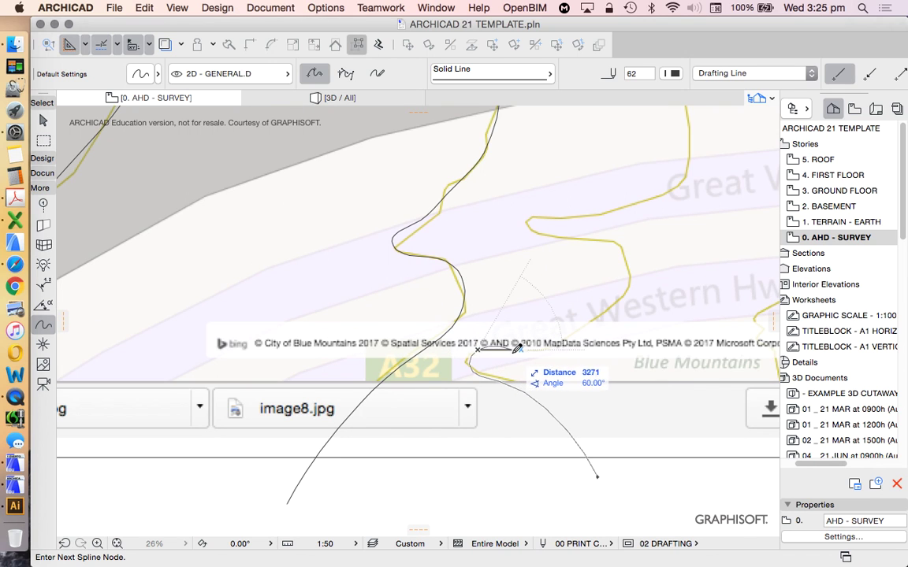
{"action": "left_click", "coordinate": [626, 281]}
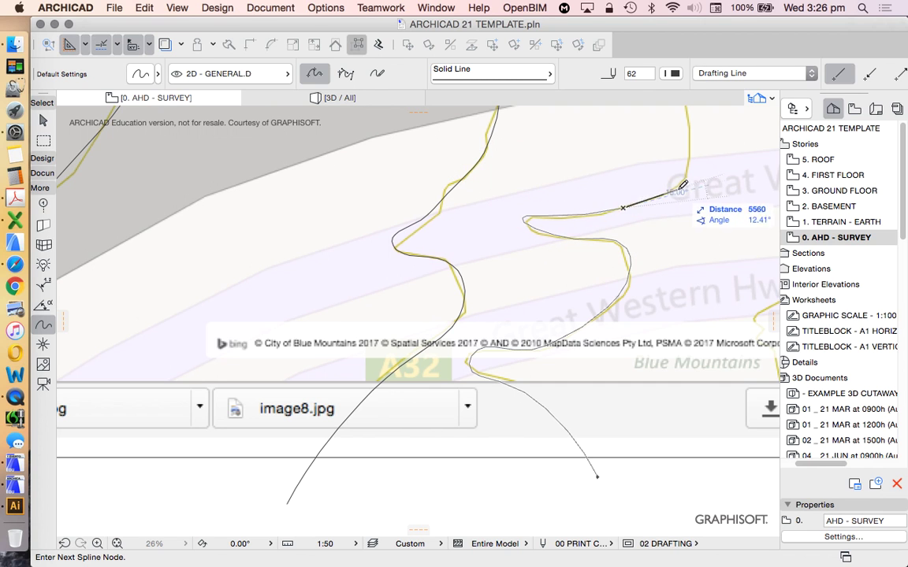
{"action": "left_click", "coordinate": [686, 152]}
Step: Trace the rest of the 437 contour up through the parcel, ending the spline beyond the mesh's upper edge
{"action": "scroll", "coordinate": [687, 152], "scroll_direction": "down", "scroll_amount": 5}
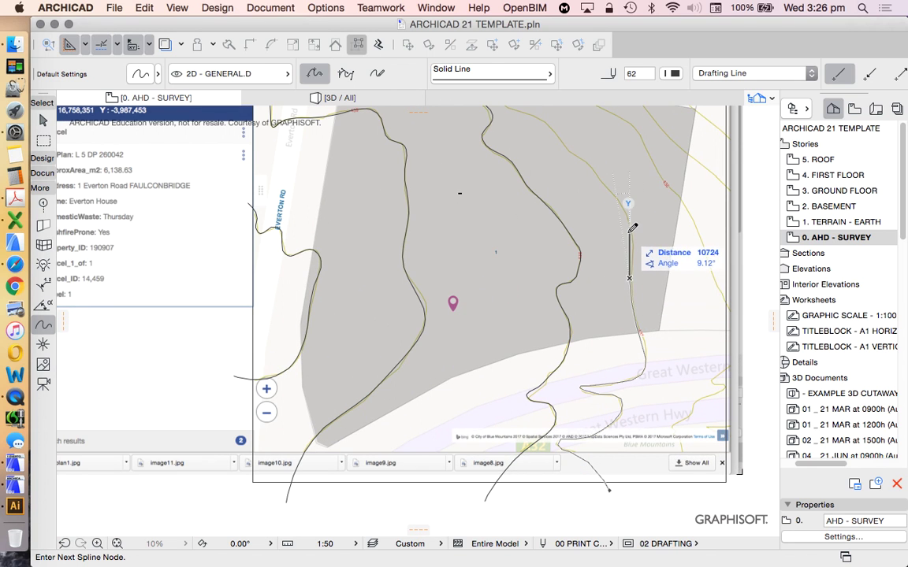
{"action": "scroll", "coordinate": [599, 236], "scroll_direction": "down", "scroll_amount": 2}
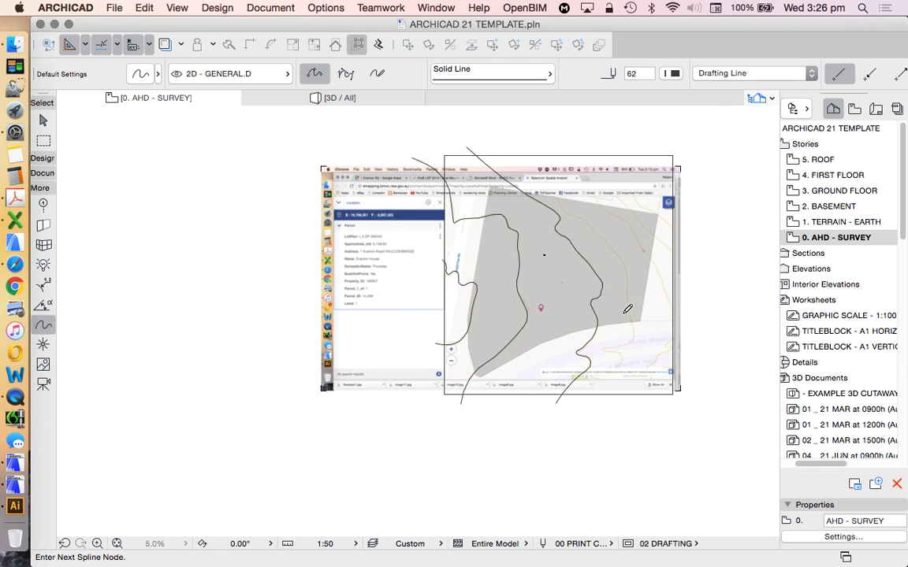
{"action": "scroll", "coordinate": [630, 313], "scroll_direction": "up", "scroll_amount": 6}
{"action": "scroll", "coordinate": [716, 422], "scroll_direction": "down", "scroll_amount": 2}
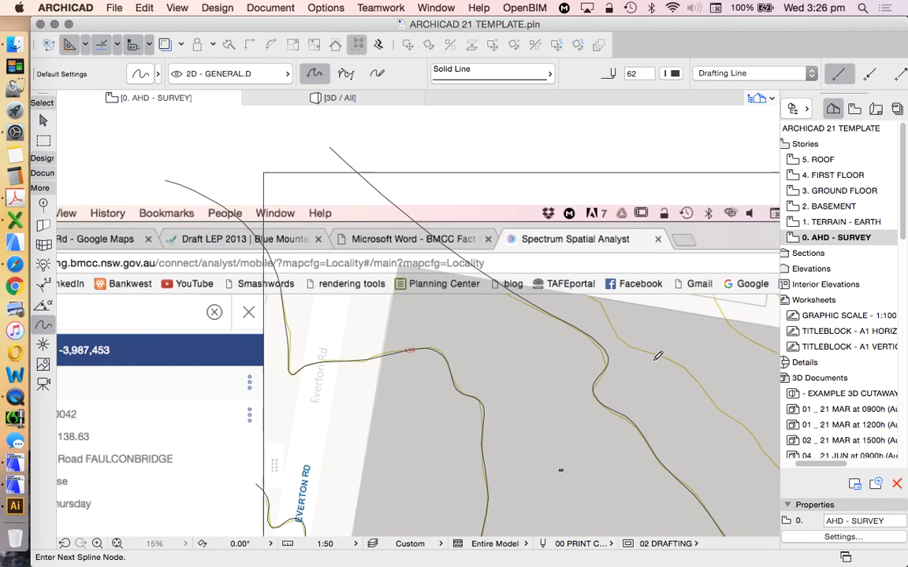
{"action": "scroll", "coordinate": [710, 402], "scroll_direction": "up", "scroll_amount": 3}
{"action": "left_click", "coordinate": [648, 330]}
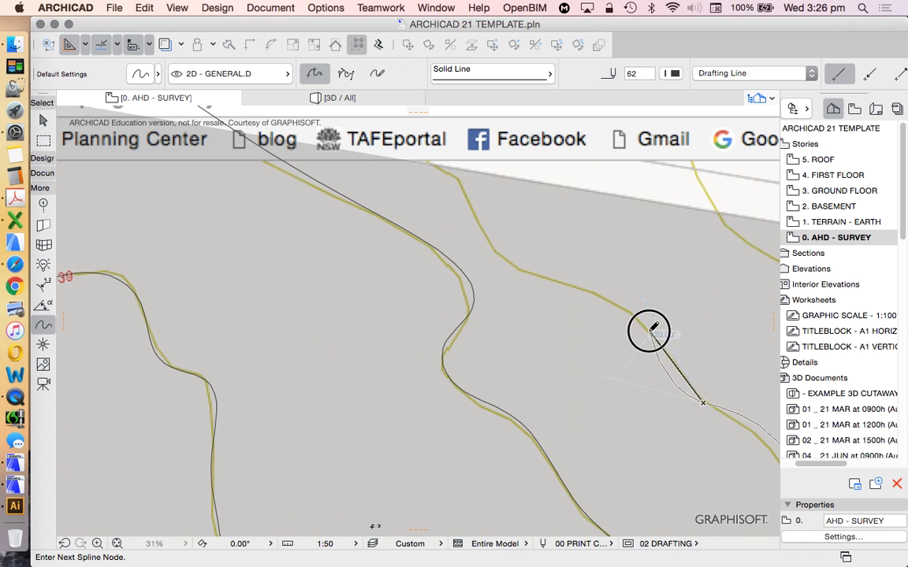
{"action": "left_click", "coordinate": [506, 263]}
{"action": "left_click", "coordinate": [466, 186]}
{"action": "scroll", "coordinate": [443, 181], "scroll_direction": "down", "scroll_amount": 10}
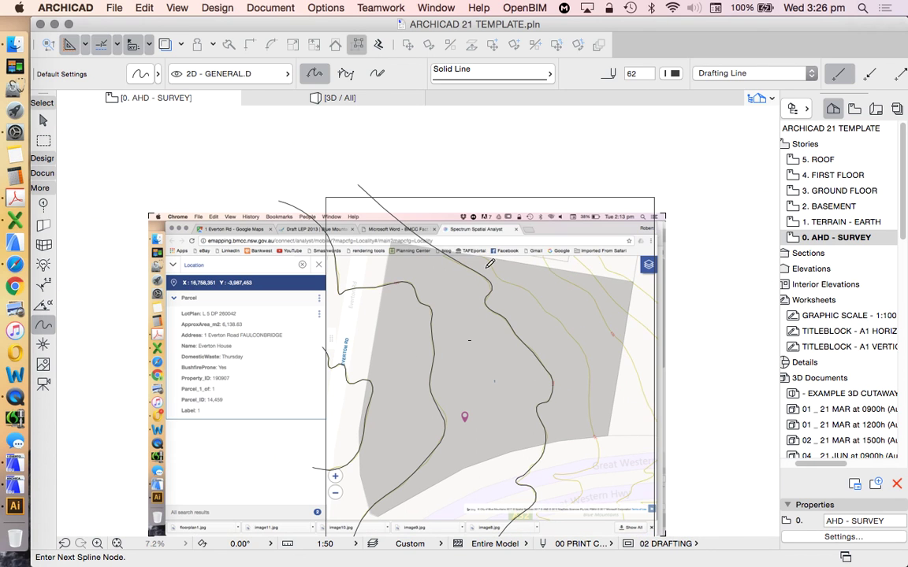
{"action": "left_click", "coordinate": [433, 190]}
Step: Draw a fifth spline along the 436 contour, from above the mesh's upper edge to beyond its right edge
{"action": "scroll", "coordinate": [528, 224], "scroll_direction": "up", "scroll_amount": 4}
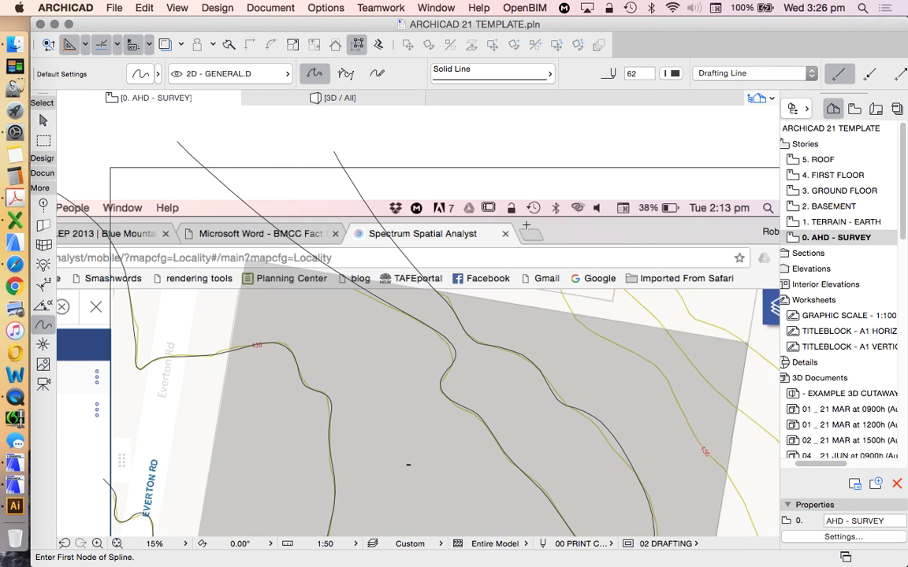
{"action": "left_click", "coordinate": [525, 148]}
{"action": "left_click", "coordinate": [597, 331]}
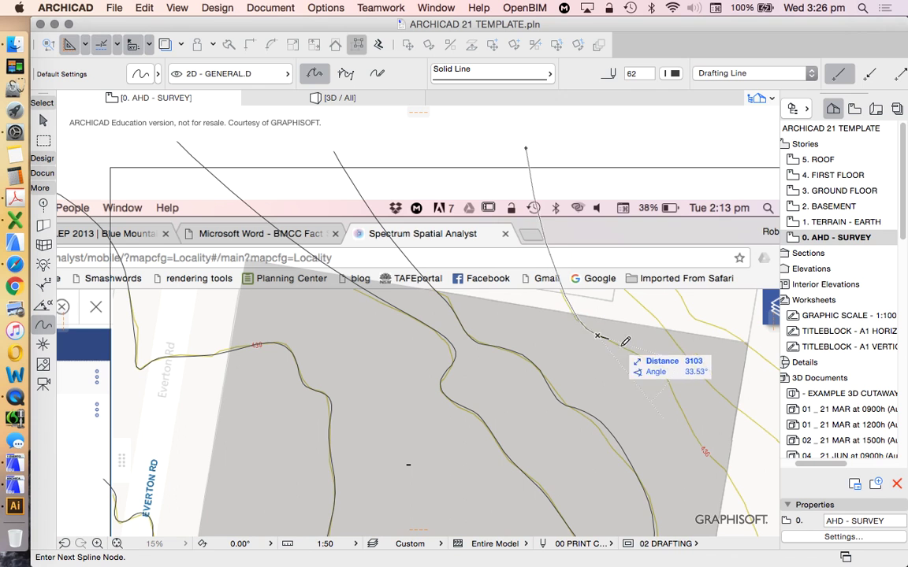
{"action": "scroll", "coordinate": [638, 346], "scroll_direction": "down", "scroll_amount": 5}
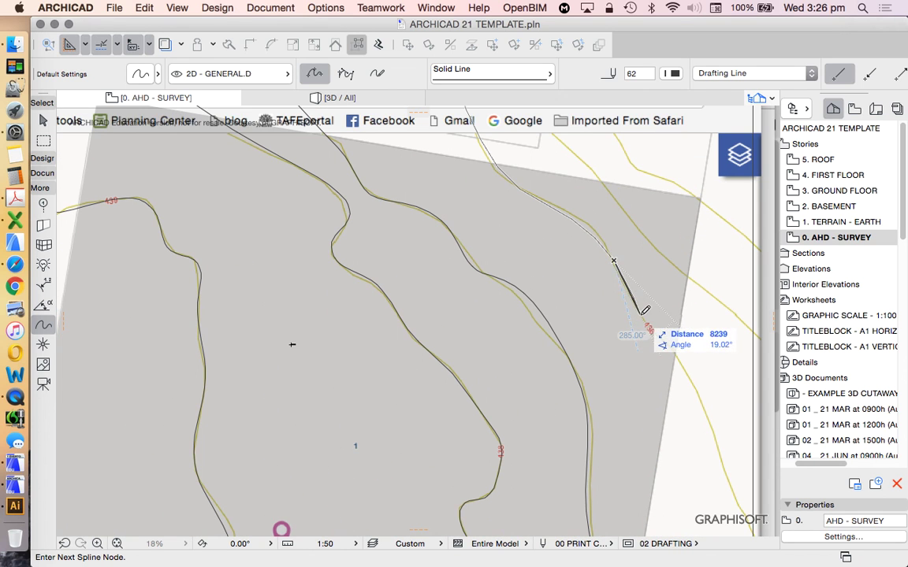
{"action": "left_click", "coordinate": [691, 384]}
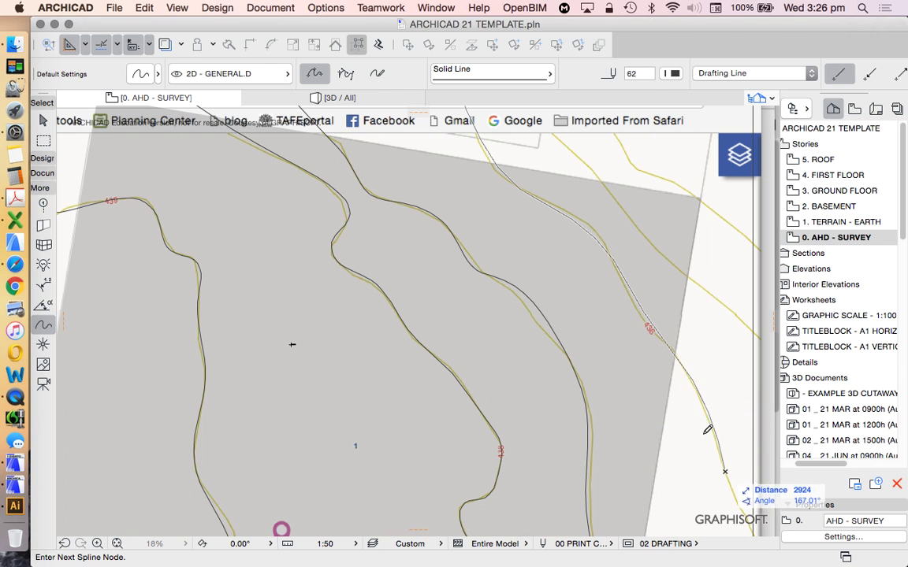
{"action": "scroll", "coordinate": [702, 433], "scroll_direction": "down", "scroll_amount": 5}
{"action": "double_click", "coordinate": [678, 371]}
Step: Draw a sixth spline along the next contour northeast of 436, extending it past the mesh's upper and right edges
{"action": "scroll", "coordinate": [680, 377], "scroll_direction": "down", "scroll_amount": 3}
{"action": "scroll", "coordinate": [657, 165], "scroll_direction": "up", "scroll_amount": 4}
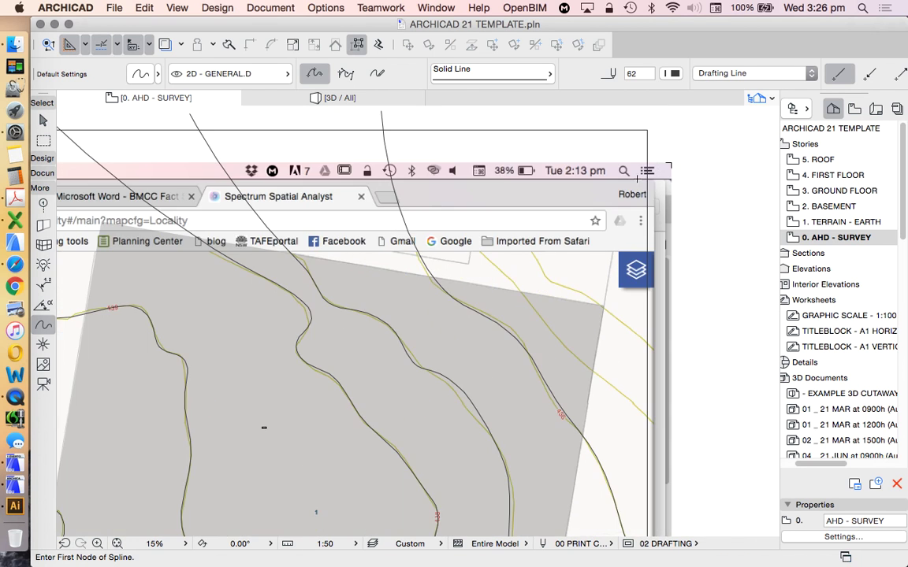
{"action": "left_click", "coordinate": [486, 258]}
{"action": "left_click", "coordinate": [549, 329]}
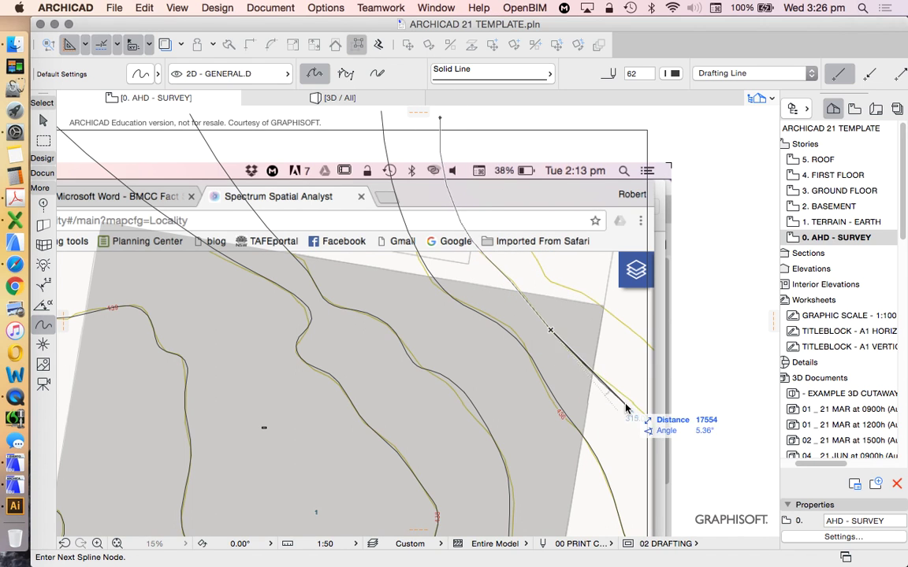
{"action": "double_click", "coordinate": [690, 453]}
Step: Draw a seventh spline along the outermost contour near the parcel's northeast corner, starting above the mesh and ending beyond its right edge
{"action": "left_click", "coordinate": [507, 117]}
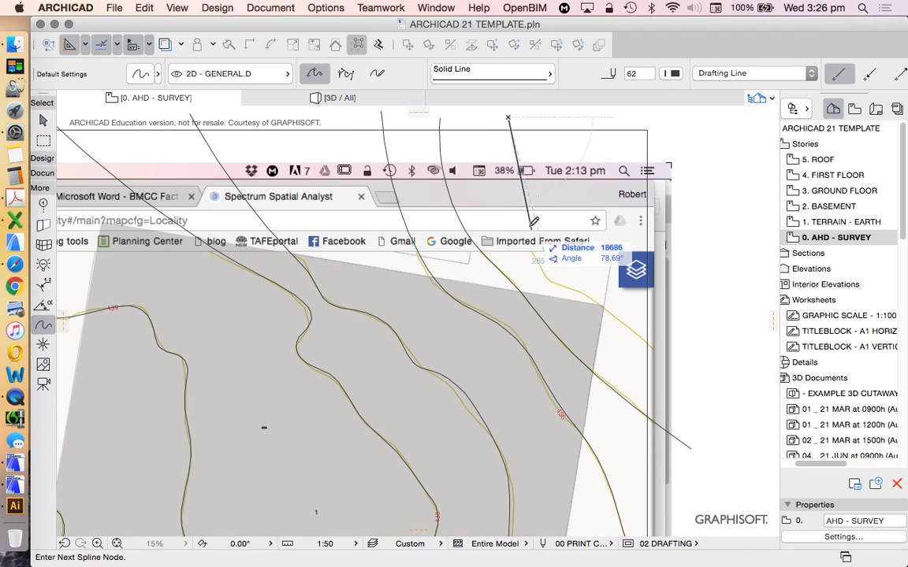
{"action": "left_click", "coordinate": [524, 224]}
{"action": "left_click", "coordinate": [573, 290]}
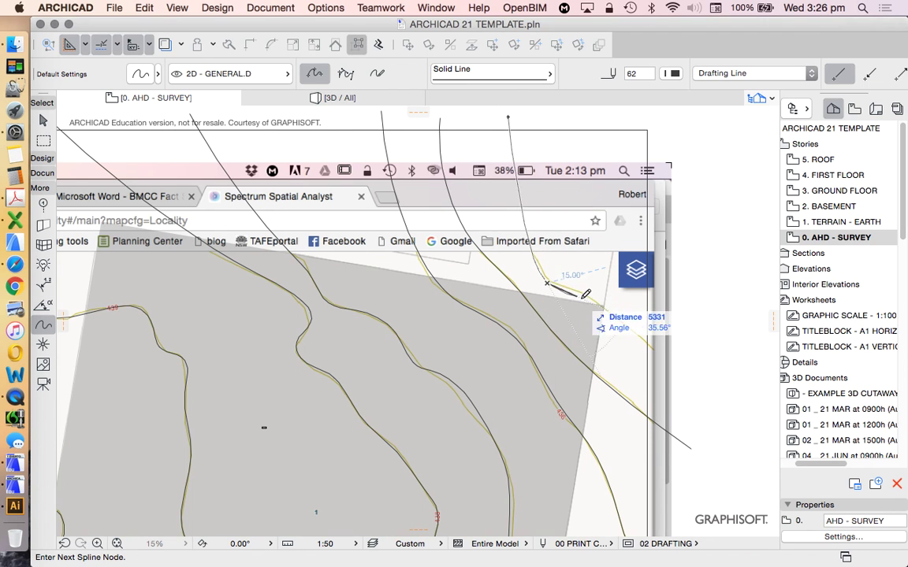
{"action": "left_click", "coordinate": [640, 331]}
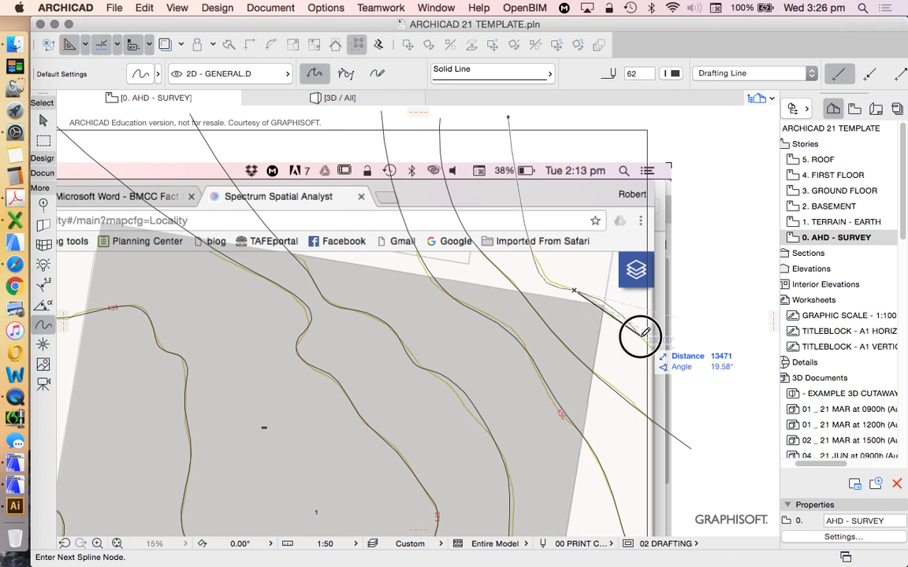
{"action": "double_click", "coordinate": [741, 391]}
Step: Turn off Suspend Groups and leave the Spline tool
{"action": "scroll", "coordinate": [741, 392], "scroll_direction": "down", "scroll_amount": 5}
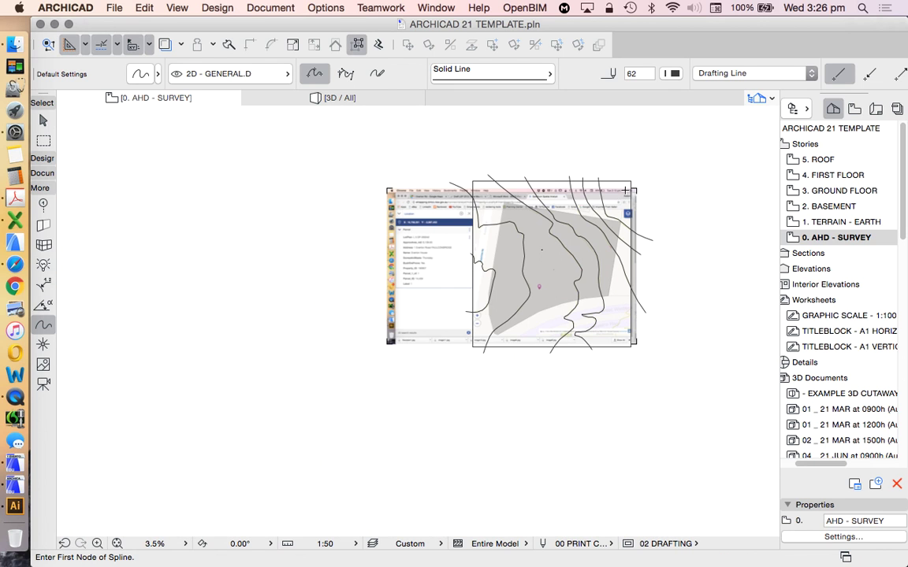
{"action": "scroll", "coordinate": [544, 342], "scroll_direction": "up", "scroll_amount": 3}
{"action": "scroll", "coordinate": [512, 311], "scroll_direction": "down", "scroll_amount": 1}
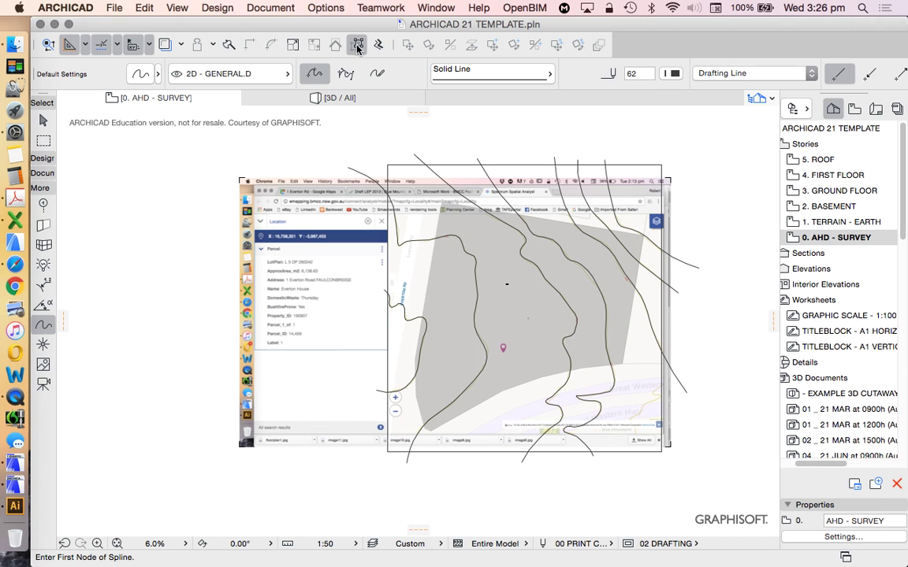
{"action": "scroll", "coordinate": [568, 168], "scroll_direction": "down", "scroll_amount": 2}
{"action": "scroll", "coordinate": [520, 175], "scroll_direction": "up", "scroll_amount": 1}
{"action": "scroll", "coordinate": [477, 183], "scroll_direction": "down", "scroll_amount": 1}
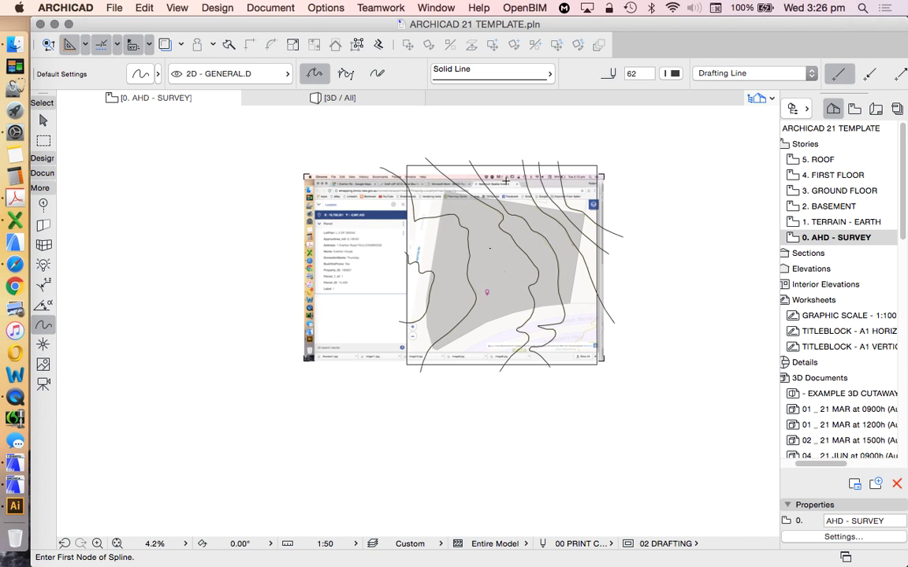
{"action": "scroll", "coordinate": [465, 256], "scroll_direction": "up", "scroll_amount": 2}
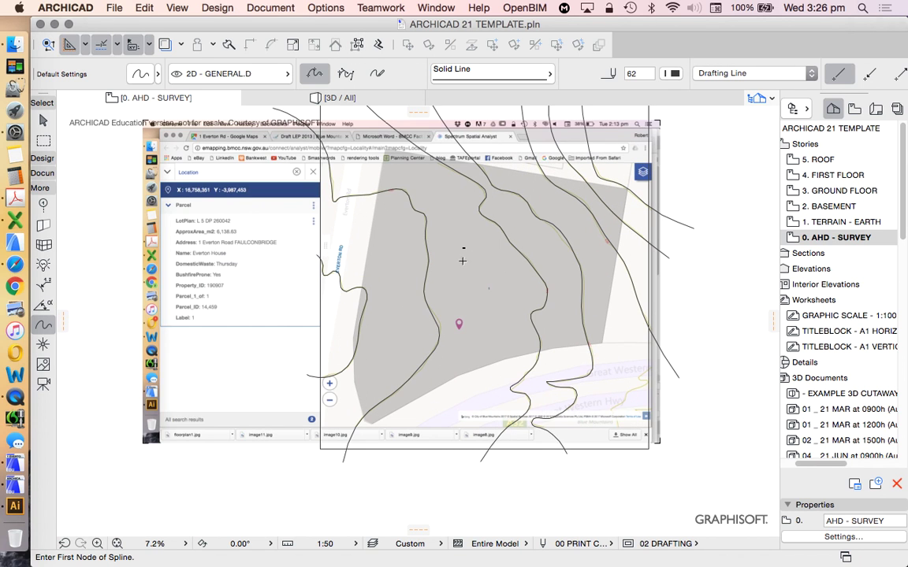
{"action": "scroll", "coordinate": [461, 239], "scroll_direction": "up", "scroll_amount": 5}
{"action": "key", "text": "Escape"}
{"action": "scroll", "coordinate": [492, 275], "scroll_direction": "down", "scroll_amount": 4}
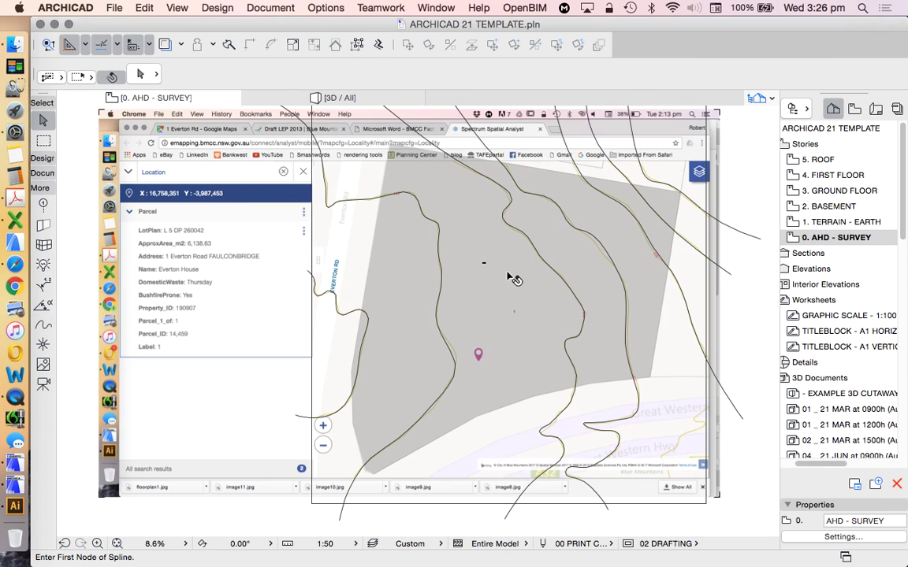
Step: Move the grey parcel fill from the 0. AHD - SURVEY story to 3. GROUND FLOOR, and return to 0. AHD - SURVEY
{"action": "scroll", "coordinate": [387, 289], "scroll_direction": "up", "scroll_amount": 4}
{"action": "left_click", "coordinate": [398, 263]}
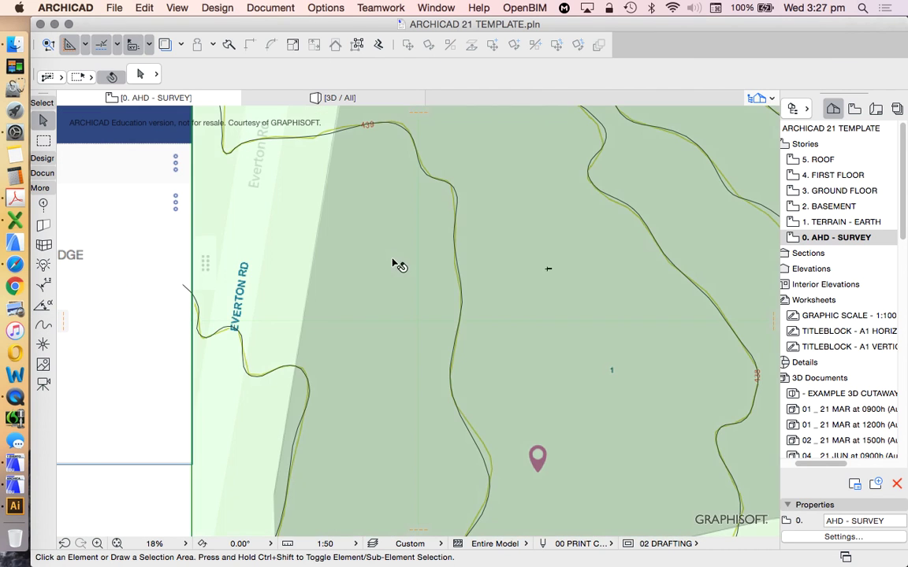
{"action": "scroll", "coordinate": [321, 226], "scroll_direction": "down", "scroll_amount": 6}
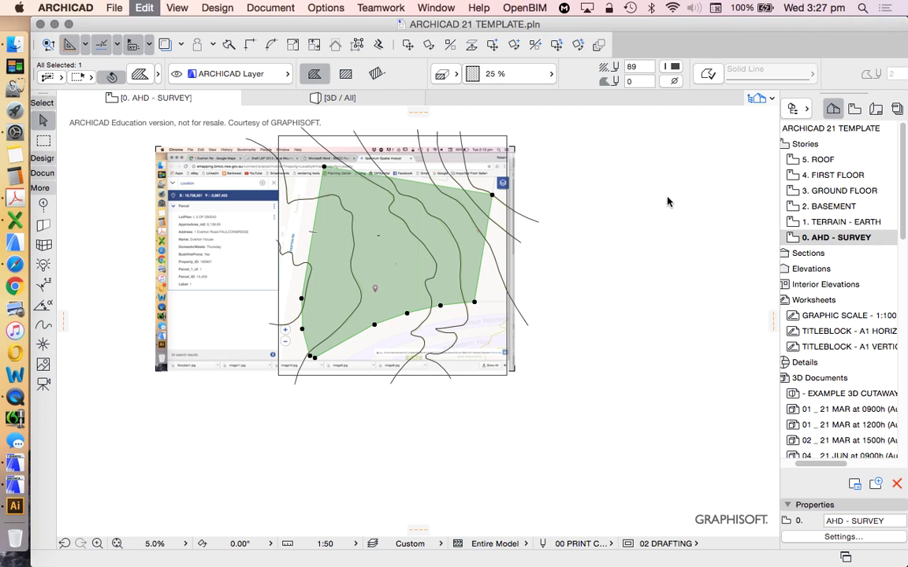
{"action": "key", "text": "Escape"}
{"action": "double_click", "coordinate": [839, 190]}
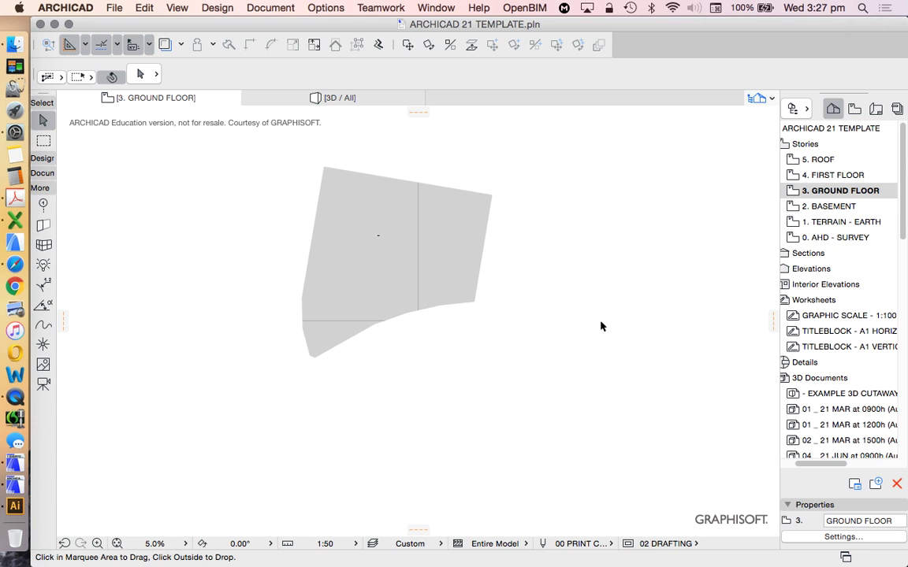
{"action": "double_click", "coordinate": [825, 237]}
{"action": "scroll", "coordinate": [384, 263], "scroll_direction": "up", "scroll_amount": 5}
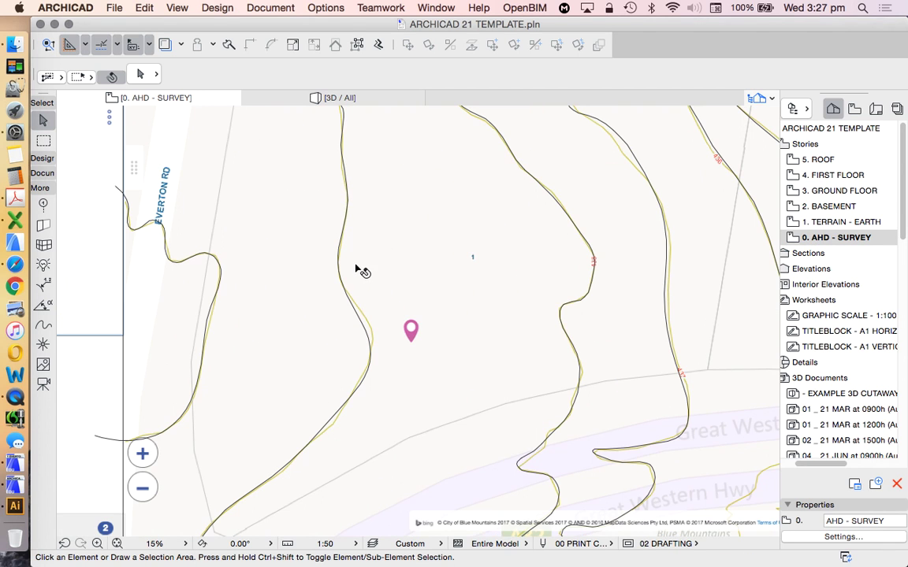
Step: Examine the height labels on the survey contours and how closely the traced splines follow them
{"action": "scroll", "coordinate": [604, 265], "scroll_direction": "up", "scroll_amount": 6}
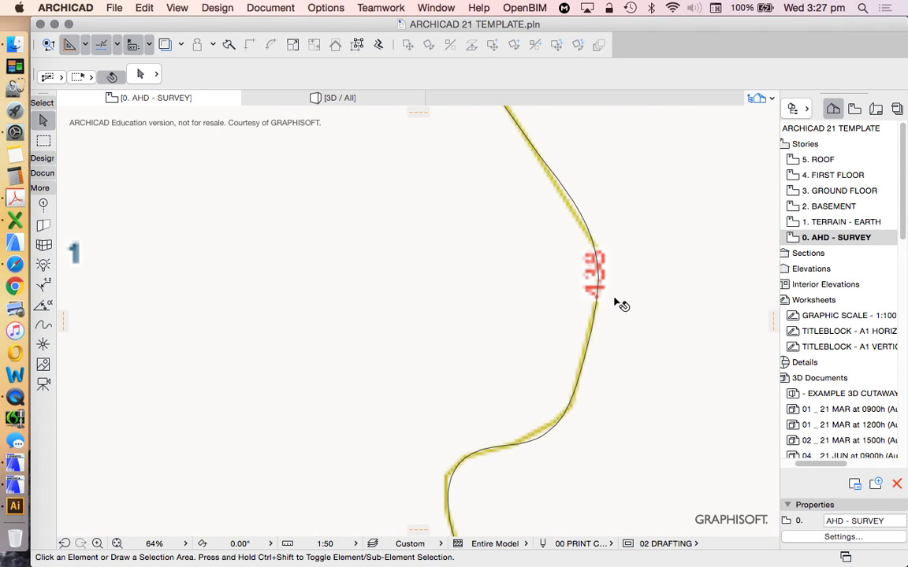
{"action": "scroll", "coordinate": [623, 293], "scroll_direction": "down", "scroll_amount": 6}
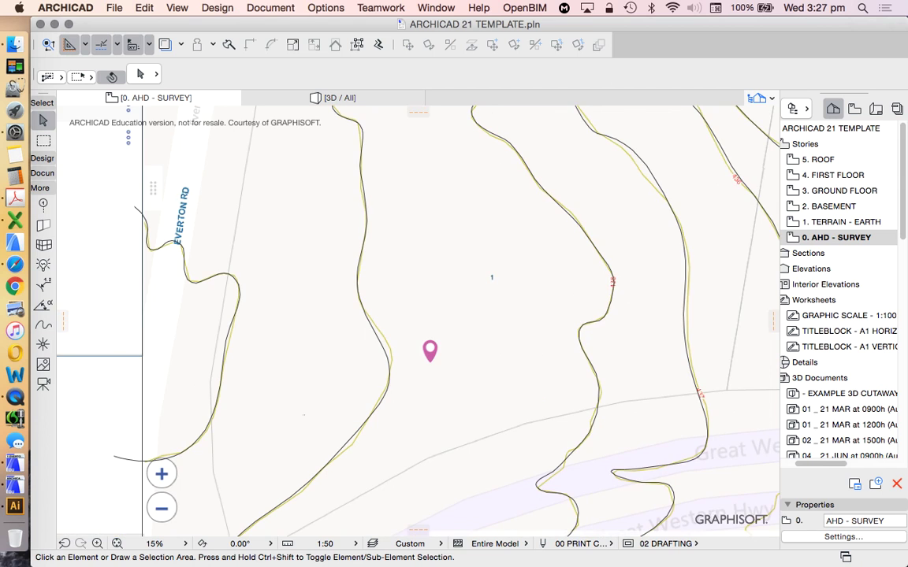
{"action": "scroll", "coordinate": [349, 319], "scroll_direction": "up", "scroll_amount": 4}
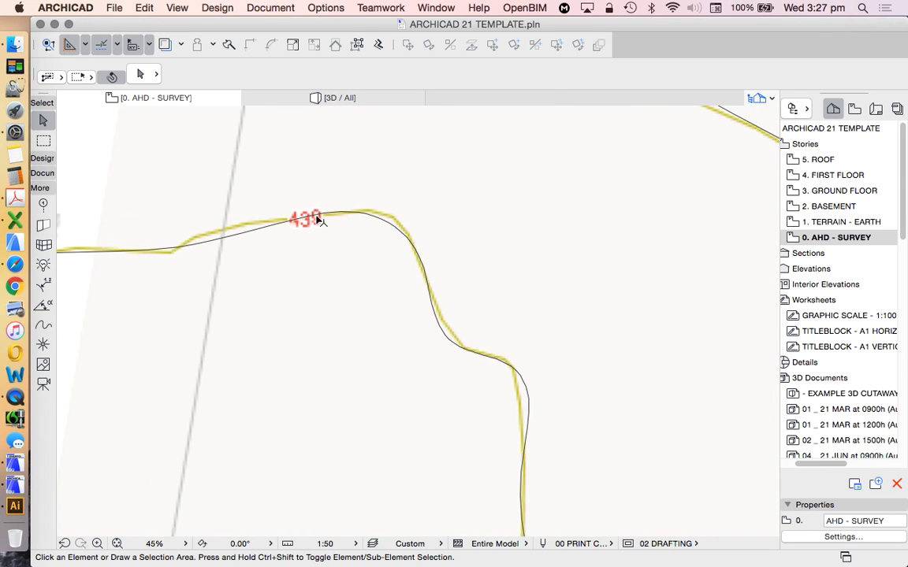
{"action": "scroll", "coordinate": [299, 299], "scroll_direction": "down", "scroll_amount": 4}
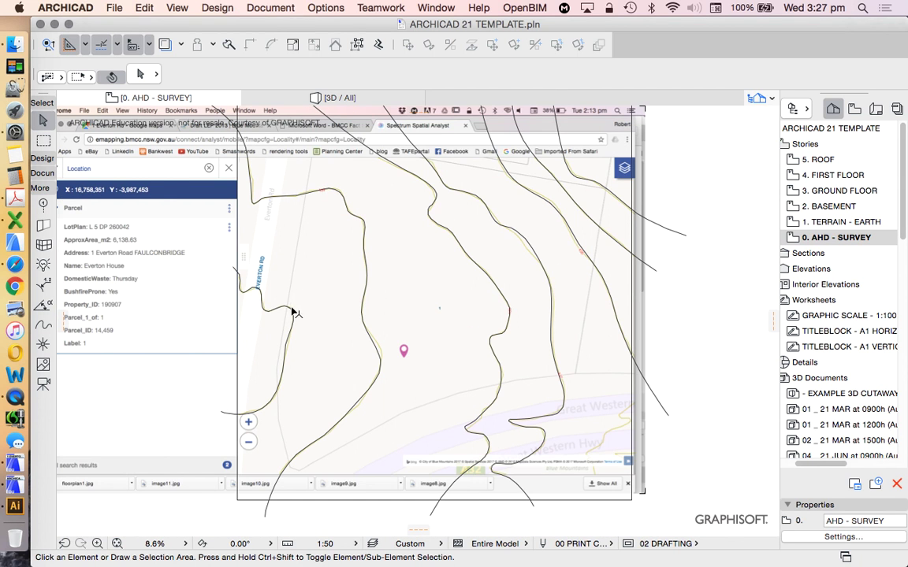
{"action": "scroll", "coordinate": [309, 309], "scroll_direction": "down", "scroll_amount": 1}
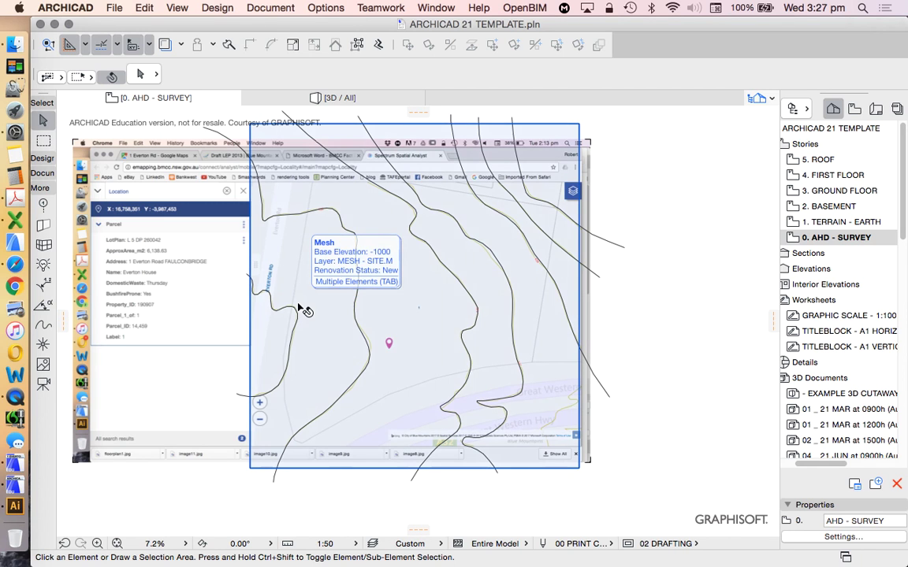
{"action": "scroll", "coordinate": [520, 232], "scroll_direction": "down", "scroll_amount": 2}
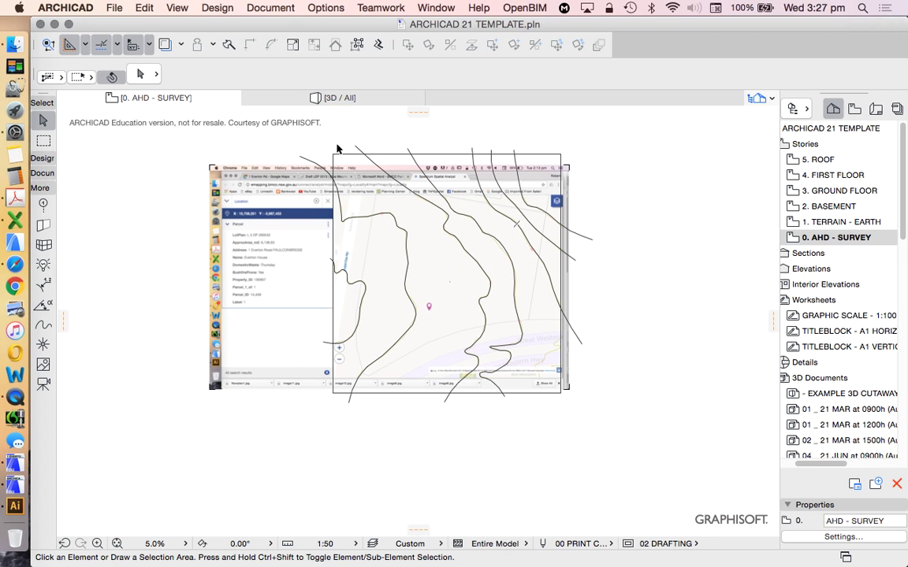
Step: Select the mesh, all contour splines and the survey image with a rectangular selection area, and clear the selection
{"action": "mouse_move", "coordinate": [320, 139]}
{"action": "left_mouse_down"}
{"action": "mouse_move", "coordinate": [558, 395]}
{"action": "mouse_move", "coordinate": [550, 415]}
{"action": "left_mouse_up"}
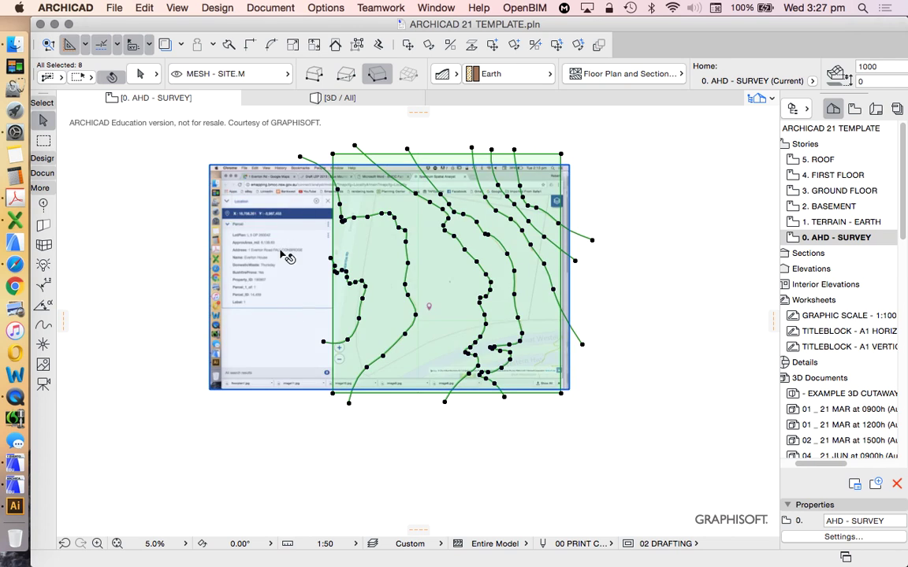
{"action": "left_click", "coordinate": [290, 260], "text": "shift"}
{"action": "left_click", "coordinate": [635, 214]}
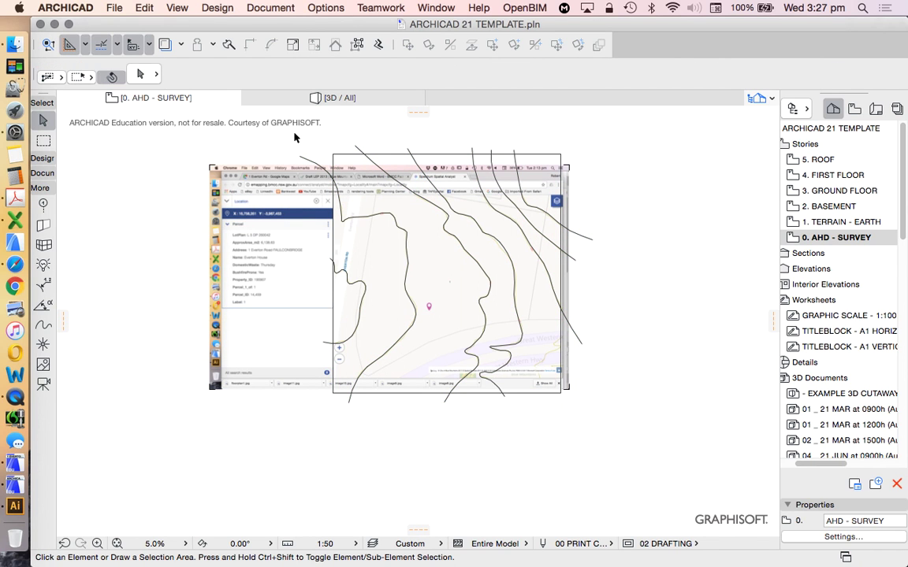
{"action": "left_click_drag", "start_coordinate": [294, 135], "coordinate": [590, 412]}
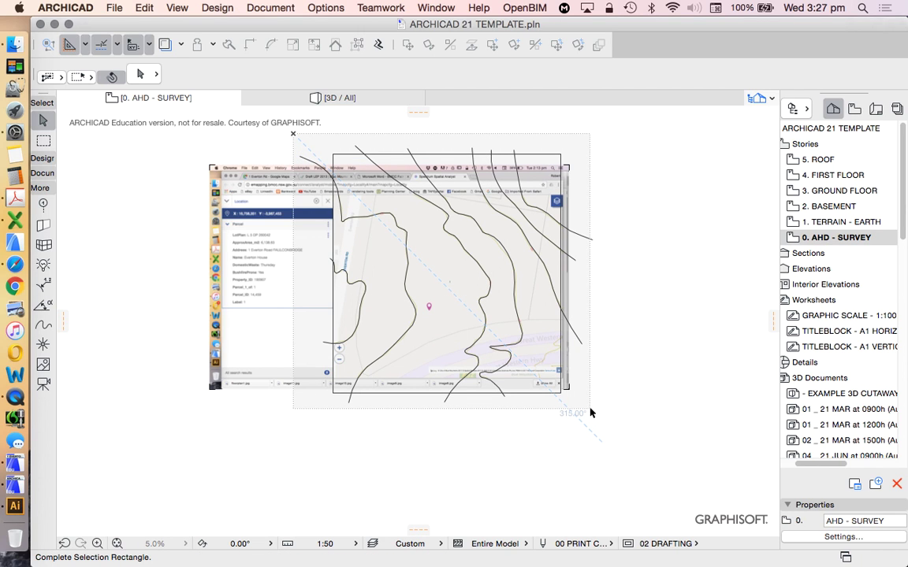
{"action": "left_click", "coordinate": [598, 415]}
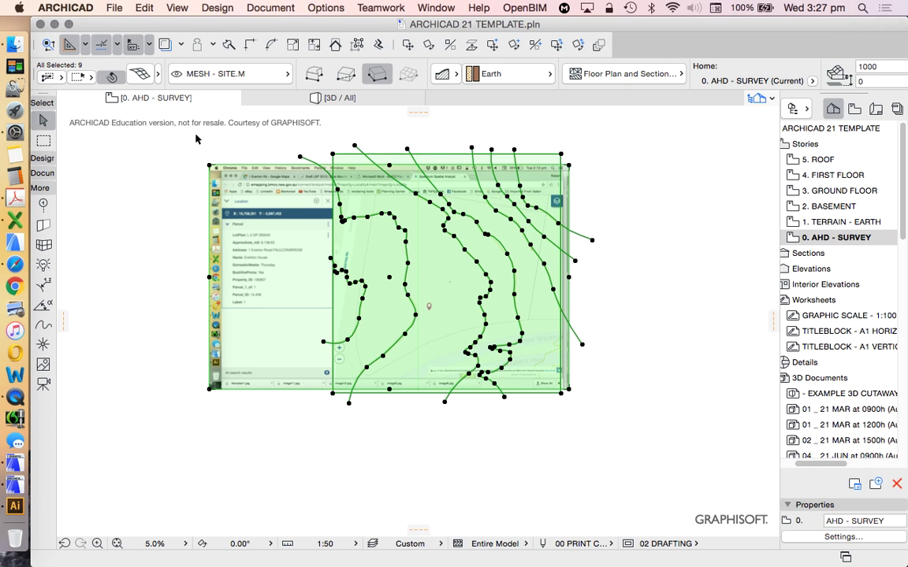
{"action": "left_click", "coordinate": [144, 139]}
Step: Keep the selection method on partial elements and try selection rectangles started from different corners around the survey, cancelling each one
{"action": "left_click", "coordinate": [54, 77]}
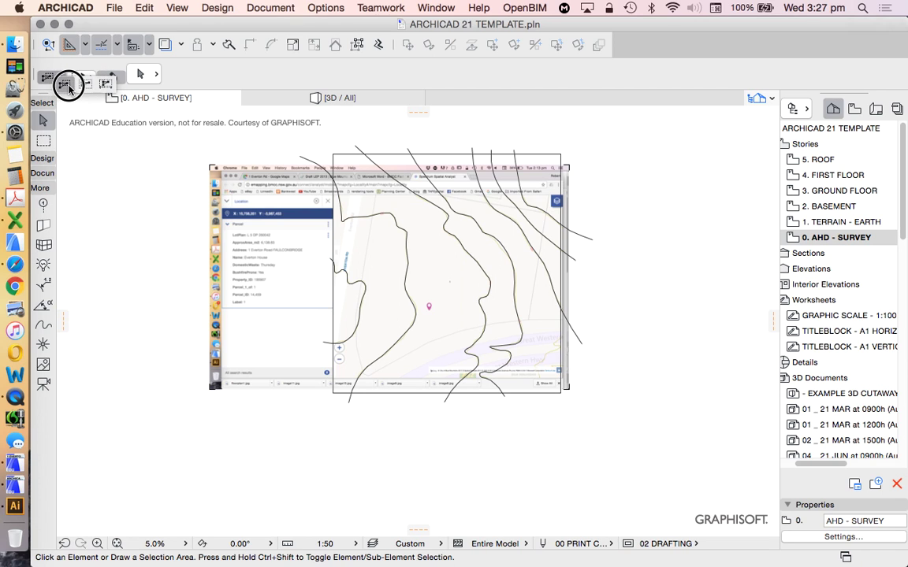
{"action": "left_click", "coordinate": [45, 148]}
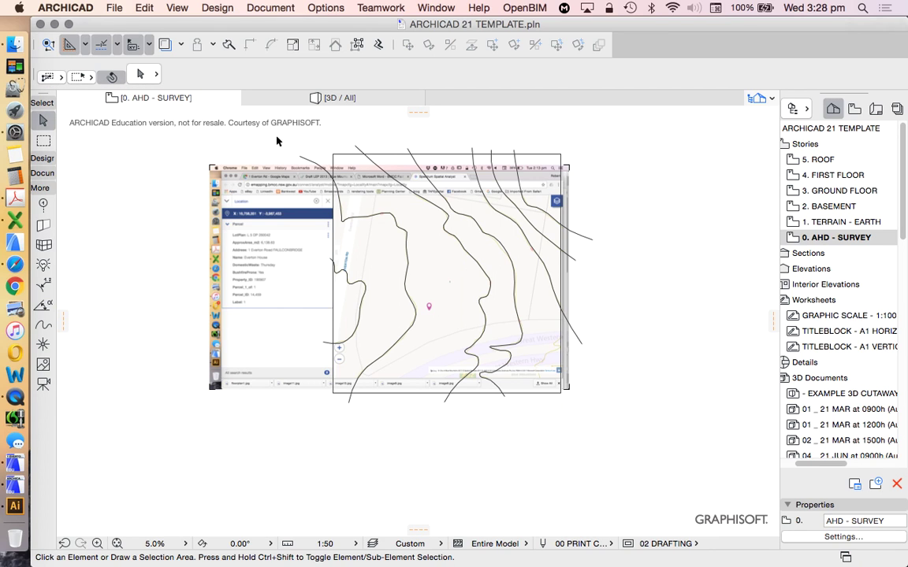
{"action": "left_click", "coordinate": [178, 127]}
{"action": "left_click", "coordinate": [467, 307]}
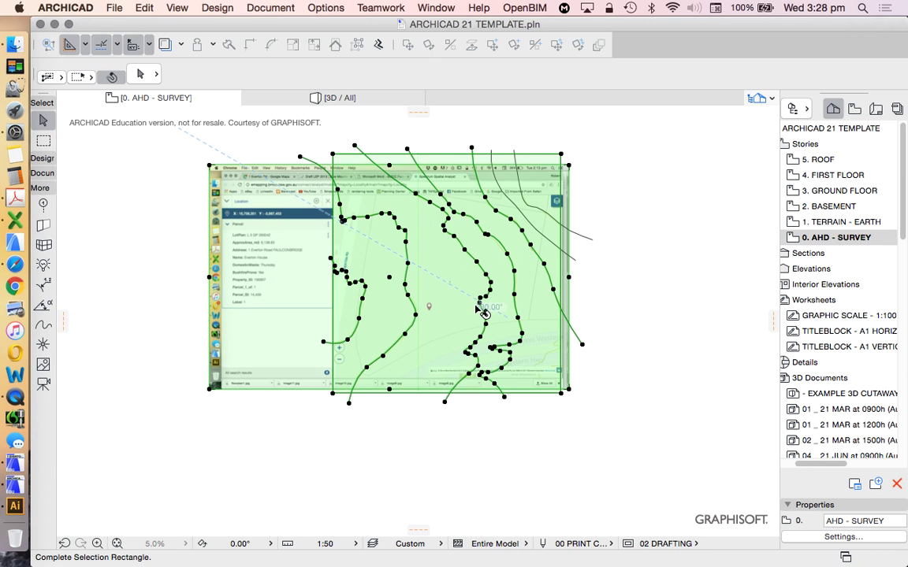
{"action": "key", "text": "Escape"}
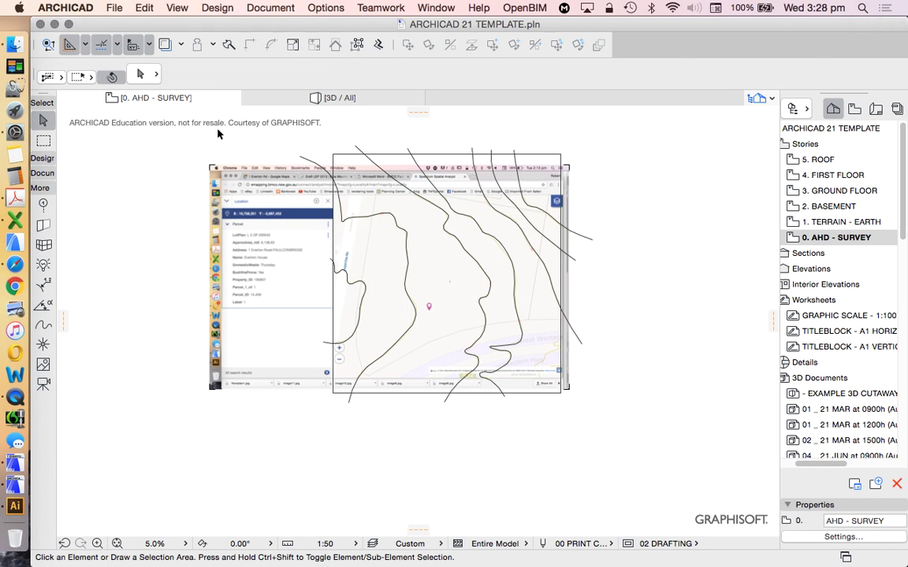
{"action": "left_click", "coordinate": [690, 431]}
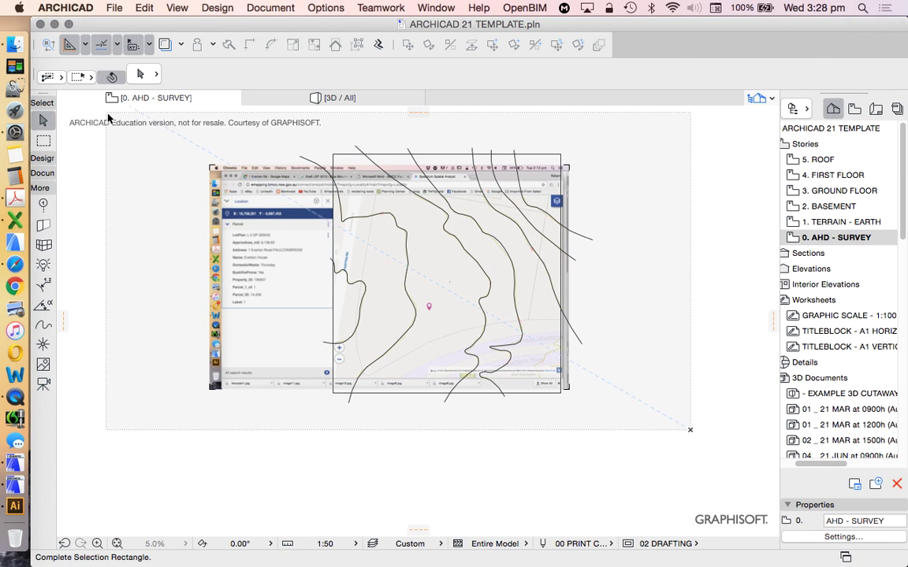
{"action": "left_click", "coordinate": [128, 129]}
{"action": "left_click", "coordinate": [168, 432]}
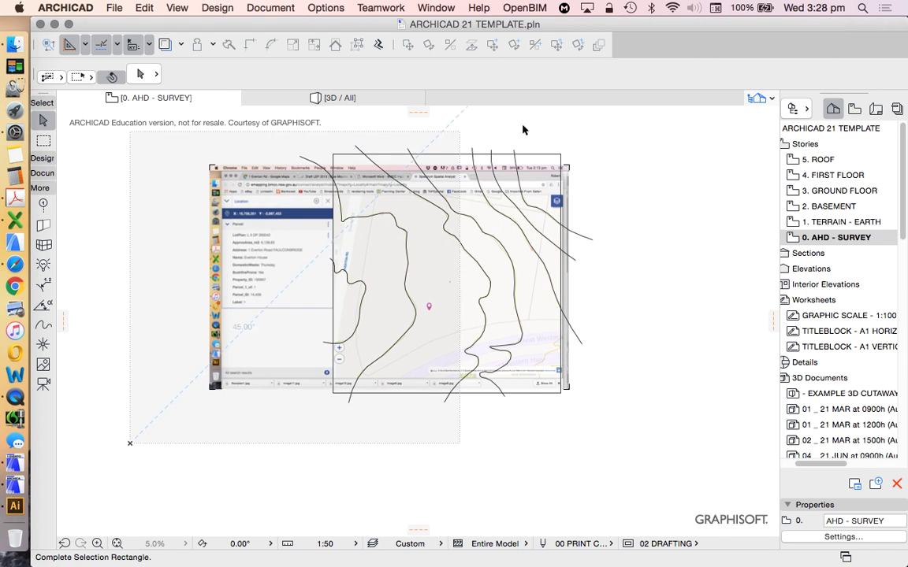
{"action": "left_click", "coordinate": [620, 130]}
{"action": "scroll", "coordinate": [482, 199], "scroll_direction": "down", "scroll_amount": 4}
{"action": "key", "text": "Escape"}
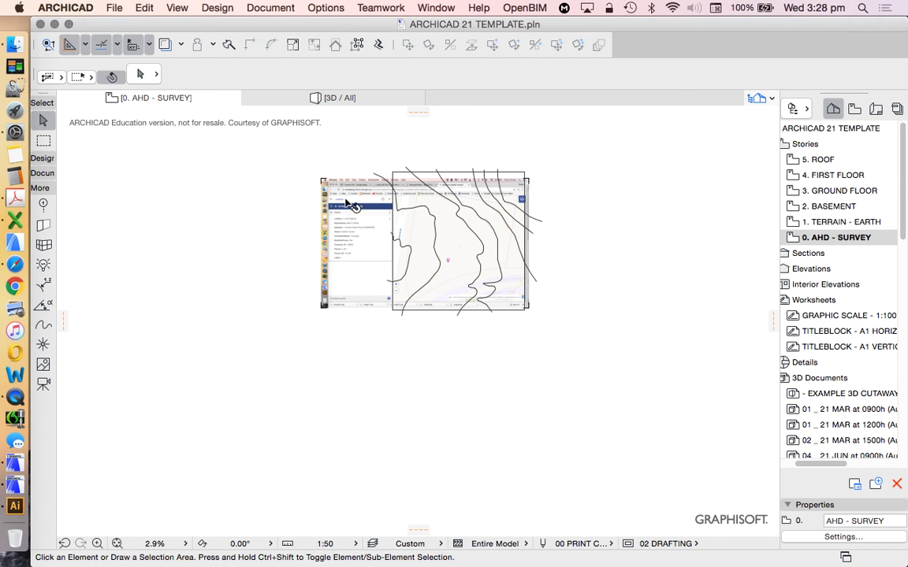
Step: Switch the selection method to entire elements, select the two westernmost contour splines by fully enclosing them, and clear the selection
{"action": "left_click", "coordinate": [49, 77]}
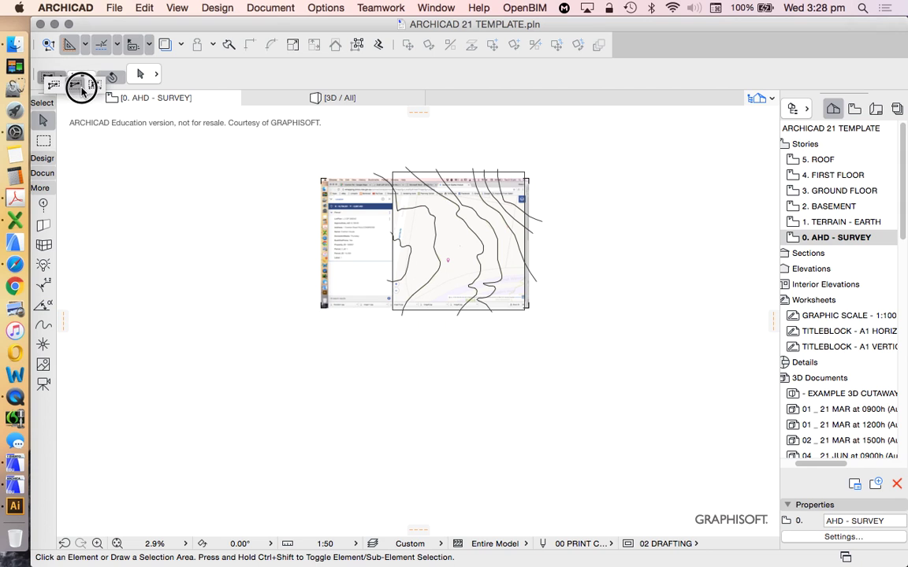
{"action": "scroll", "coordinate": [294, 153], "scroll_direction": "up", "scroll_amount": 1}
{"action": "left_click", "coordinate": [263, 152]}
{"action": "left_click", "coordinate": [486, 277]}
{"action": "scroll", "coordinate": [486, 277], "scroll_direction": "up", "scroll_amount": 1}
{"action": "left_click", "coordinate": [450, 123]}
{"action": "left_click", "coordinate": [237, 244]}
{"action": "left_click", "coordinate": [300, 147]}
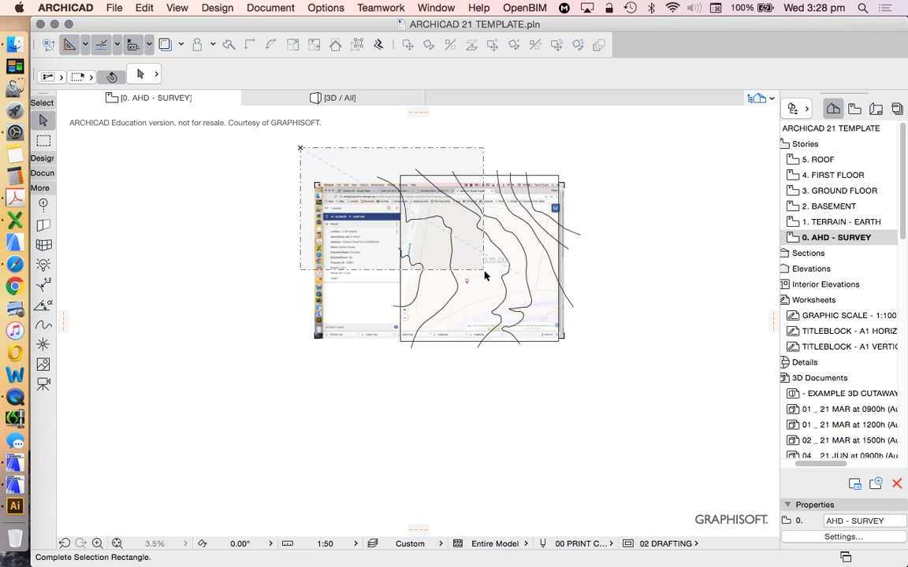
{"action": "left_click", "coordinate": [308, 178]}
{"action": "mouse_move", "coordinate": [303, 134]}
{"action": "left_mouse_down"}
{"action": "mouse_move", "coordinate": [415, 334]}
{"action": "mouse_move", "coordinate": [463, 360]}
{"action": "left_mouse_up"}
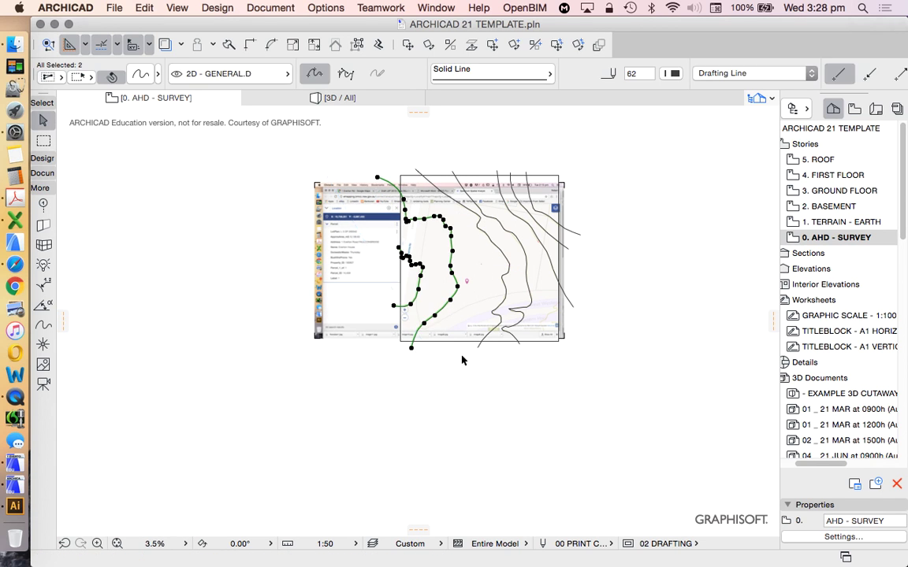
{"action": "left_click", "coordinate": [494, 160]}
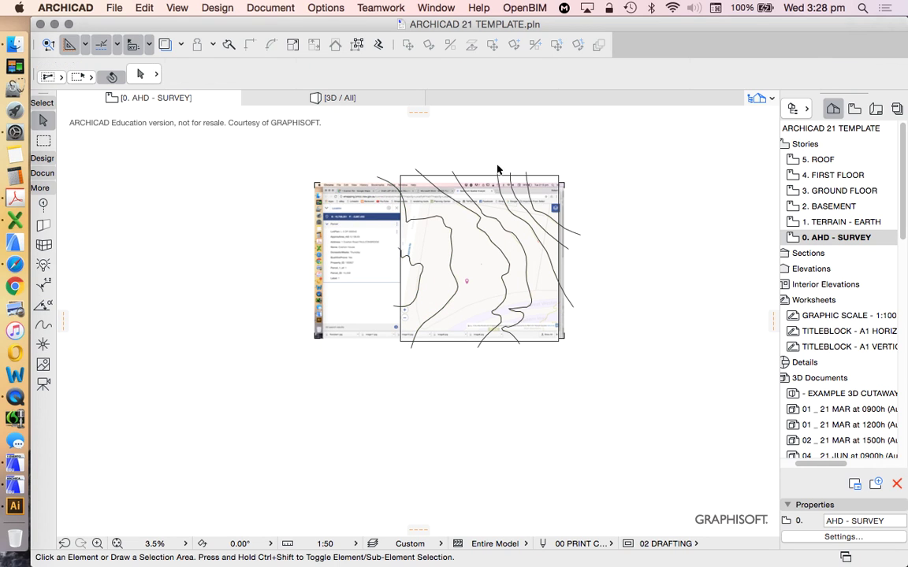
Step: Switch to direction-dependent selection, fully enclose the mesh, splines and survey image from left to right, and clear the selection
{"action": "left_click_drag", "start_coordinate": [48, 78], "coordinate": [105, 89]}
{"action": "left_click", "coordinate": [267, 148]}
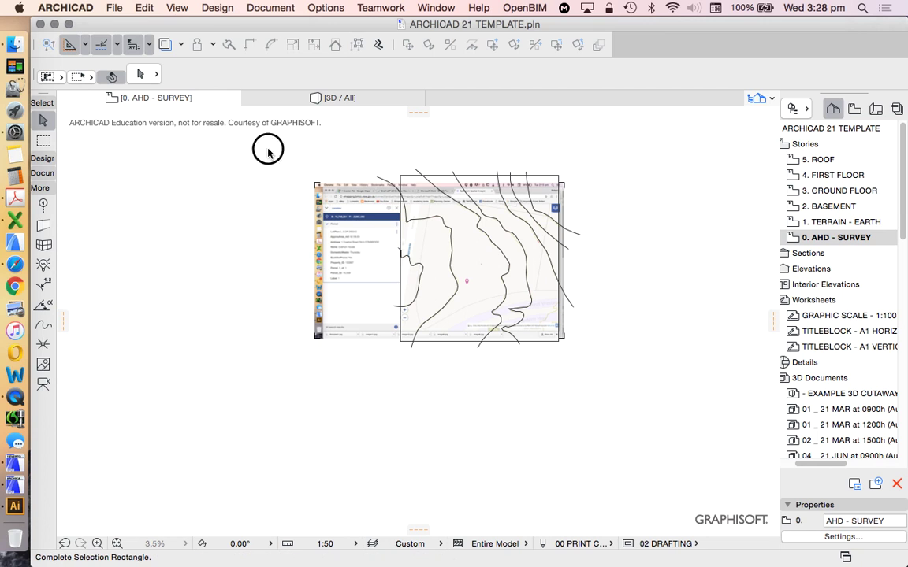
{"action": "left_click", "coordinate": [606, 378]}
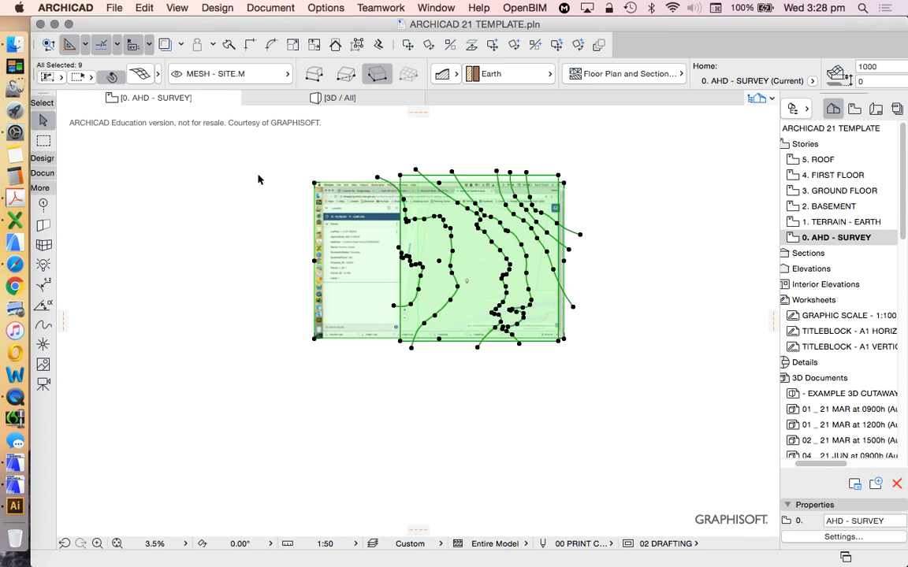
{"action": "key", "text": "Escape"}
{"action": "left_click", "coordinate": [247, 132]}
{"action": "key", "text": "Escape"}
{"action": "left_click", "coordinate": [286, 154]}
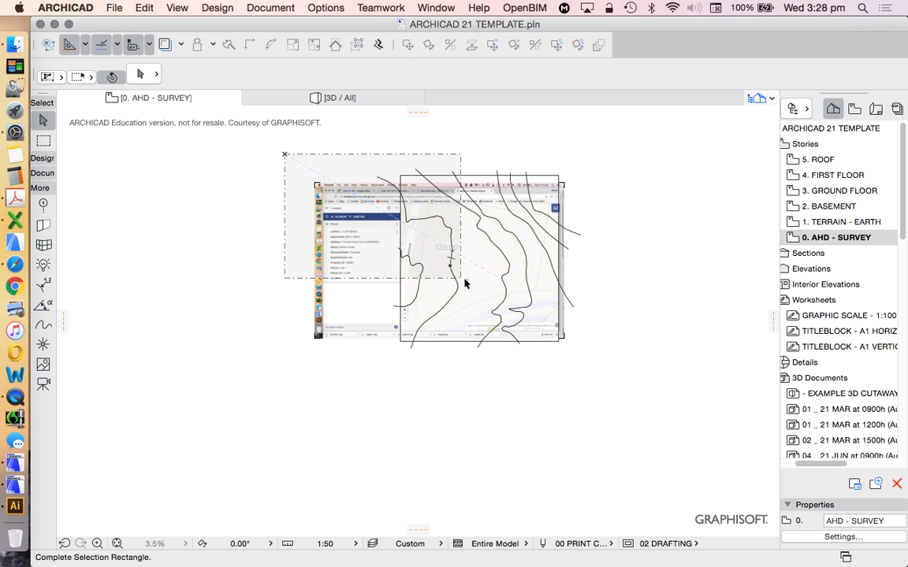
{"action": "key", "text": "Escape"}
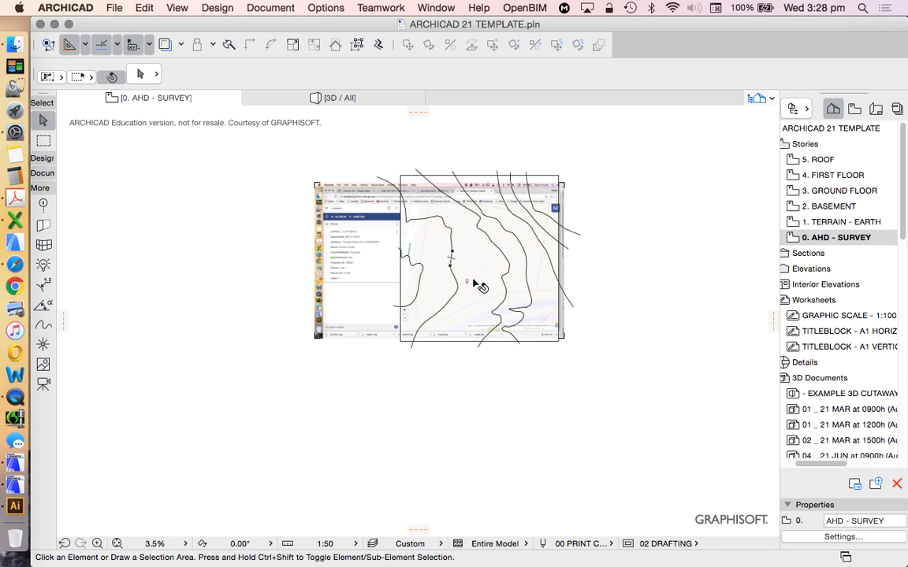
Step: Select the elements touched by a selection rectangle drawn from right to left across the survey, and clear the selection
{"action": "left_click", "coordinate": [627, 381]}
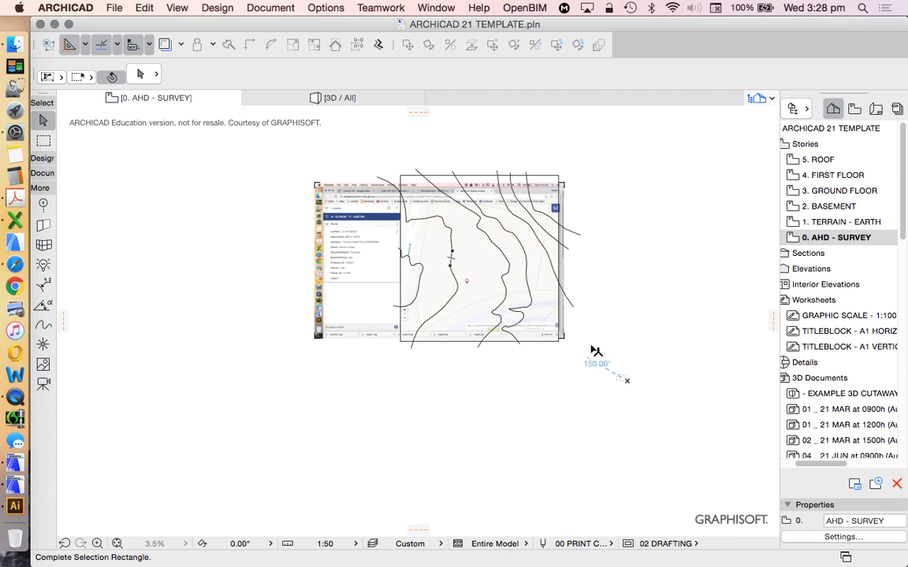
{"action": "left_click", "coordinate": [385, 258]}
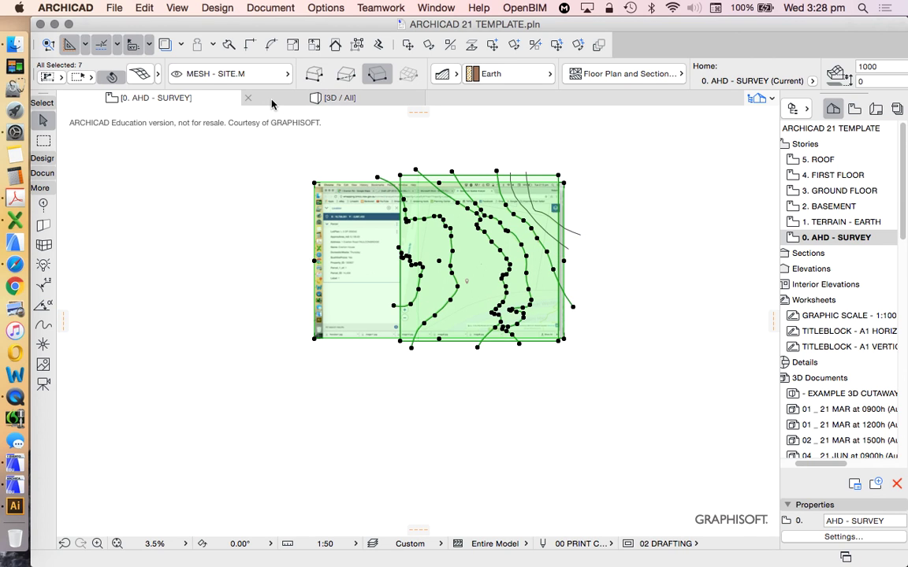
{"action": "scroll", "coordinate": [378, 126], "scroll_direction": "up", "scroll_amount": 2}
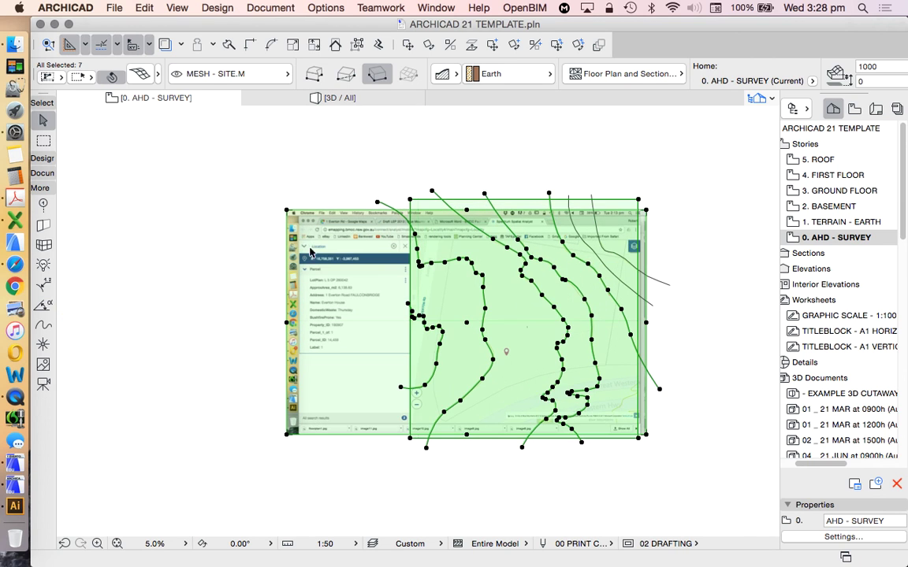
{"action": "left_click", "coordinate": [300, 170]}
{"action": "left_click_drag", "start_coordinate": [195, 128], "coordinate": [455, 292]}
{"action": "scroll", "coordinate": [463, 215], "scroll_direction": "down", "scroll_amount": 4}
{"action": "left_click_drag", "start_coordinate": [582, 343], "coordinate": [371, 203]}
{"action": "scroll", "coordinate": [463, 214], "scroll_direction": "down", "scroll_amount": 1}
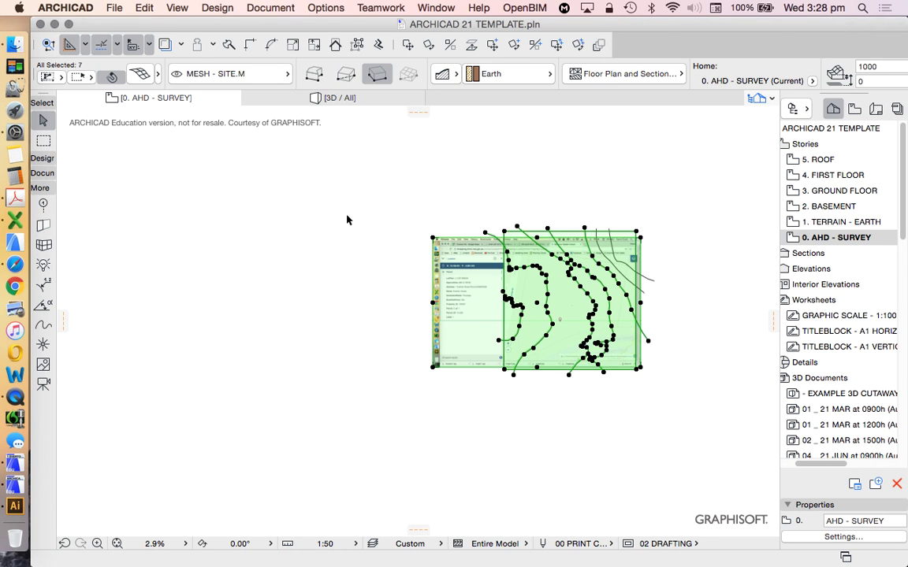
{"action": "left_click", "coordinate": [365, 235]}
{"action": "scroll", "coordinate": [636, 259], "scroll_direction": "up", "scroll_amount": 5}
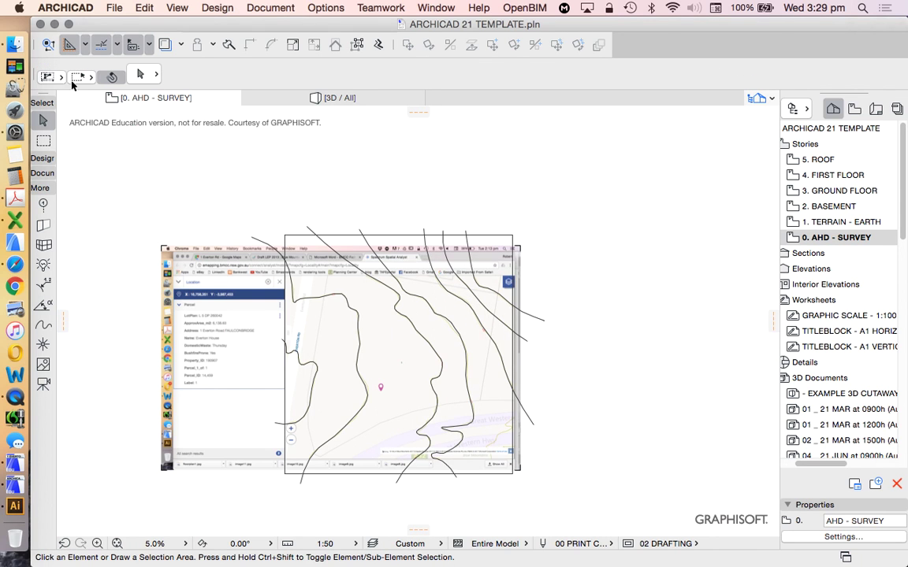
Step: Restore the partial elements selection method and outline the survey with a polygonal selection area, clearing the resulting selection
{"action": "scroll", "coordinate": [329, 142], "scroll_direction": "down", "scroll_amount": 2}
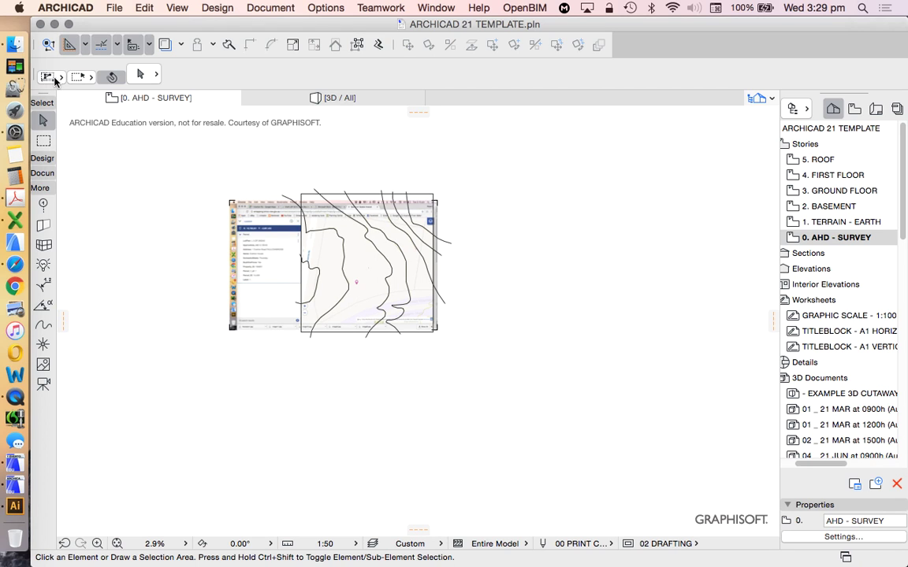
{"action": "left_click", "coordinate": [57, 79]}
{"action": "left_click", "coordinate": [68, 90]}
{"action": "left_click", "coordinate": [80, 77]}
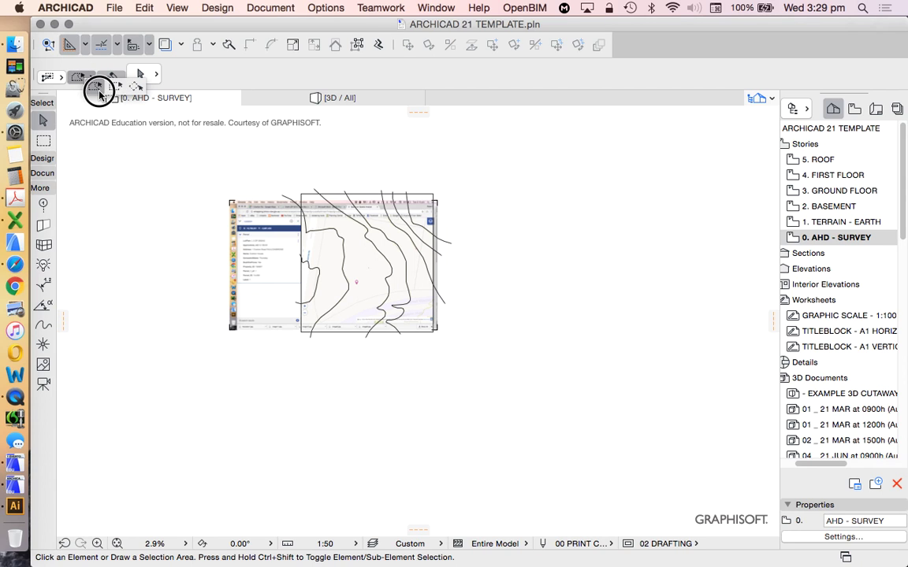
{"action": "left_click", "coordinate": [96, 88]}
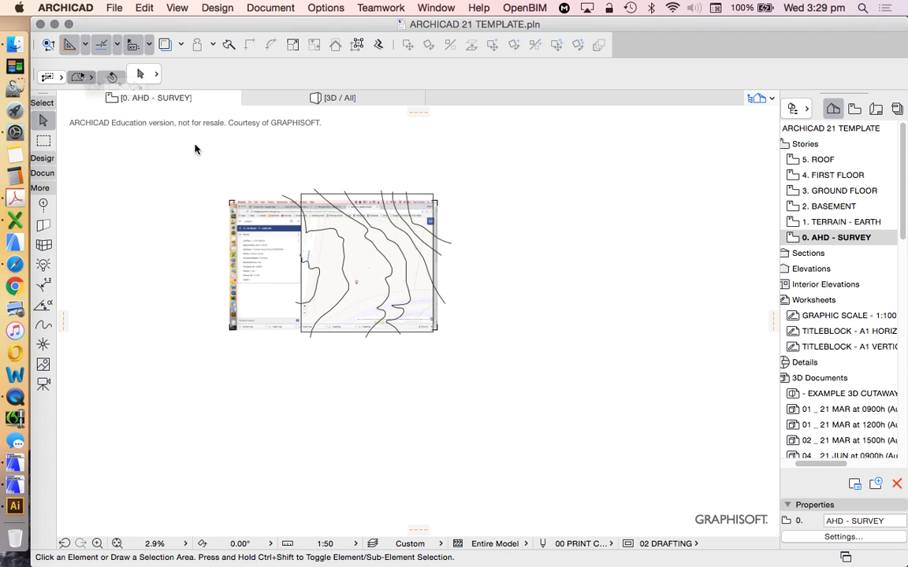
{"action": "left_click", "coordinate": [210, 174]}
{"action": "left_click", "coordinate": [530, 195]}
{"action": "left_click", "coordinate": [522, 337]}
{"action": "left_click", "coordinate": [280, 407]}
{"action": "double_click", "coordinate": [141, 203]}
{"action": "left_click", "coordinate": [192, 187]}
Step: Return the selection shape to a plain rectangle, enclose the whole survey with it, and clear the selection
{"action": "left_click", "coordinate": [97, 86]}
{"action": "left_click_drag", "start_coordinate": [185, 174], "coordinate": [457, 331]}
{"action": "left_click", "coordinate": [468, 356]}
{"action": "left_click", "coordinate": [182, 167]}
{"action": "left_click", "coordinate": [182, 202]}
Step: Switch the selection shape to a rotated rectangle, enclose the survey with a tilted selection area, and restore the plain rectangle
{"action": "left_click", "coordinate": [112, 77]}
{"action": "left_click", "coordinate": [112, 79]}
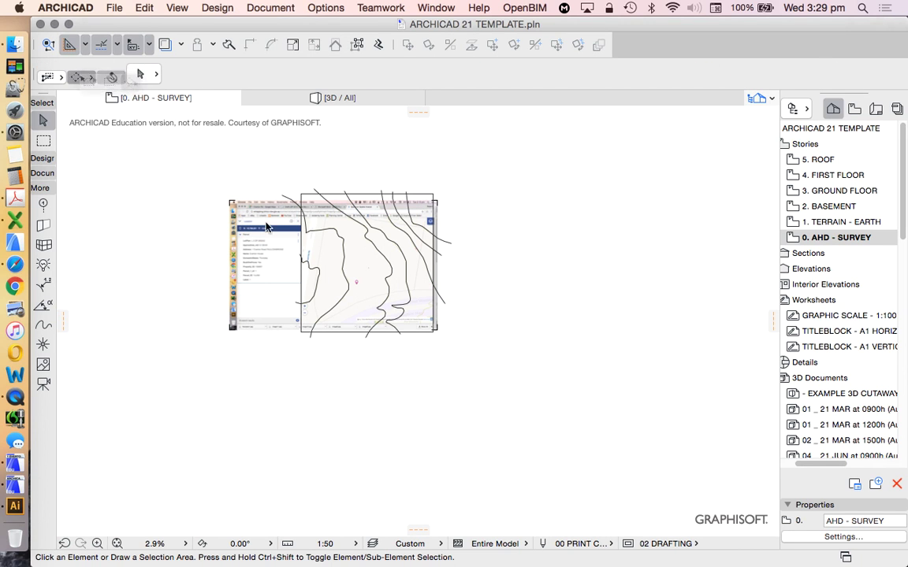
{"action": "left_click", "coordinate": [182, 186]}
{"action": "left_click", "coordinate": [500, 151]}
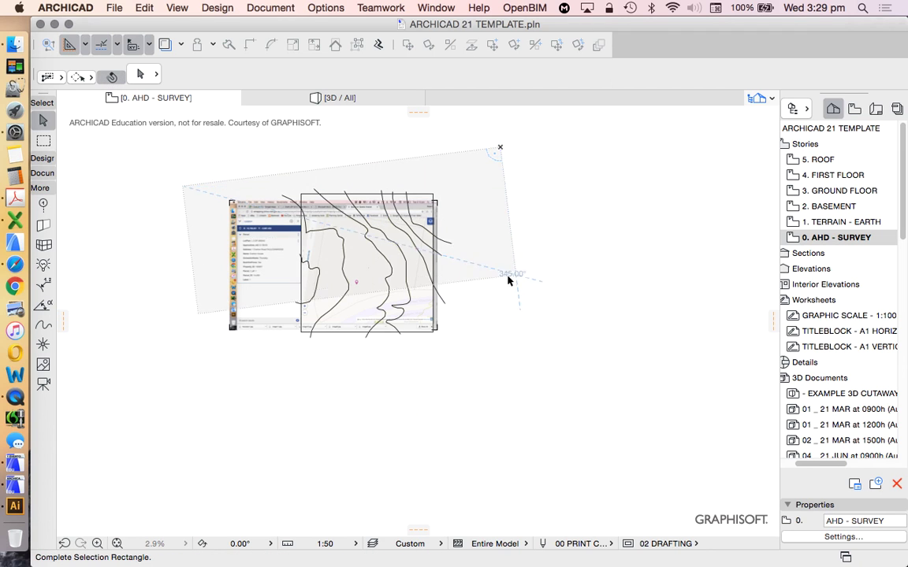
{"action": "left_click", "coordinate": [516, 373]}
{"action": "left_click", "coordinate": [449, 364]}
{"action": "left_click_drag", "start_coordinate": [80, 78], "coordinate": [107, 81]}
{"action": "scroll", "coordinate": [283, 238], "scroll_direction": "up", "scroll_amount": 3}
{"action": "scroll", "coordinate": [283, 253], "scroll_direction": "down", "scroll_amount": 5}
{"action": "scroll", "coordinate": [330, 299], "scroll_direction": "up", "scroll_amount": 4}
{"action": "scroll", "coordinate": [323, 357], "scroll_direction": "down", "scroll_amount": 3}
{"action": "scroll", "coordinate": [331, 338], "scroll_direction": "up", "scroll_amount": 4}
{"action": "scroll", "coordinate": [168, 245], "scroll_direction": "down", "scroll_amount": 3}
{"action": "scroll", "coordinate": [417, 197], "scroll_direction": "up", "scroll_amount": 2}
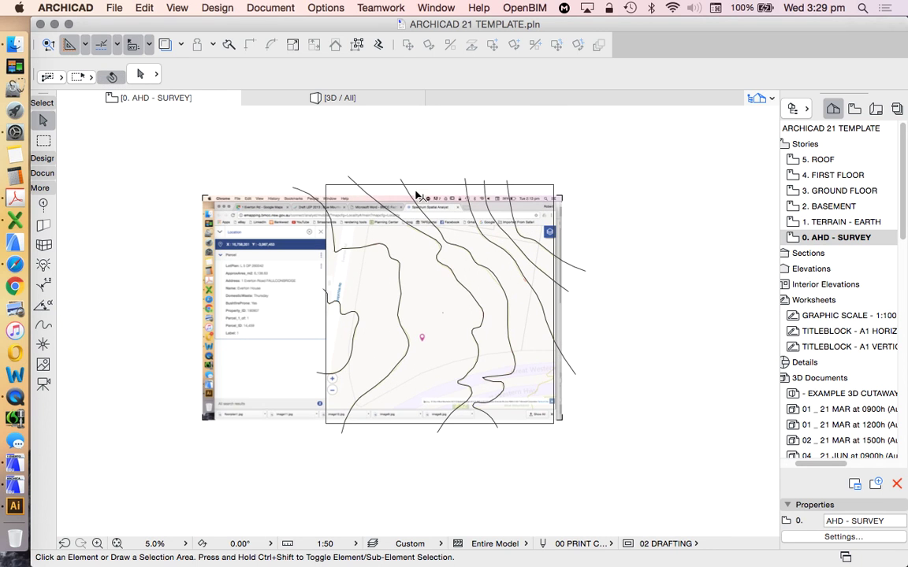
Step: Select the mesh and its contour splines together, excluding the survey image, and cut them from the AHD - SURVEY story
{"action": "left_click", "coordinate": [420, 197]}
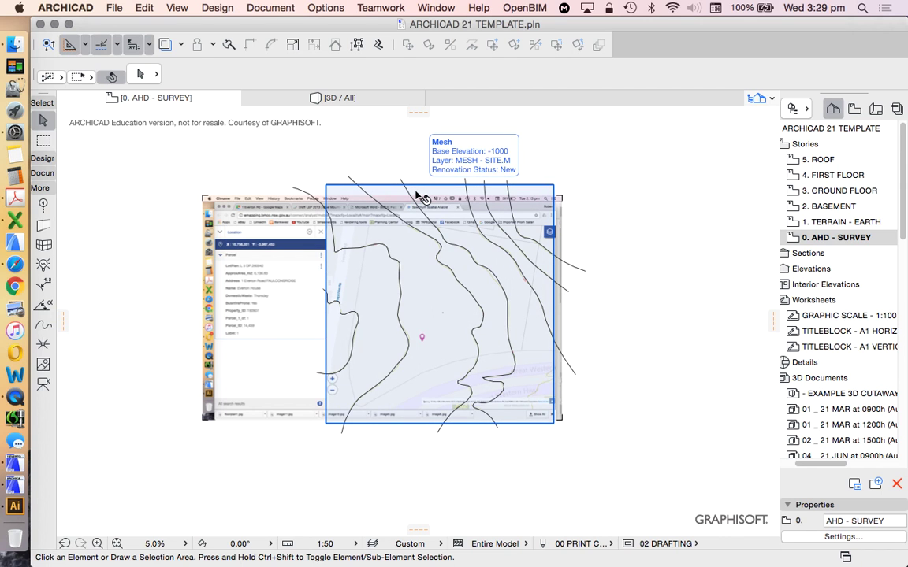
{"action": "scroll", "coordinate": [344, 182], "scroll_direction": "down", "scroll_amount": 3}
{"action": "left_click_drag", "start_coordinate": [283, 143], "coordinate": [550, 399]}
{"action": "left_click", "coordinate": [260, 214], "text": "shift"}
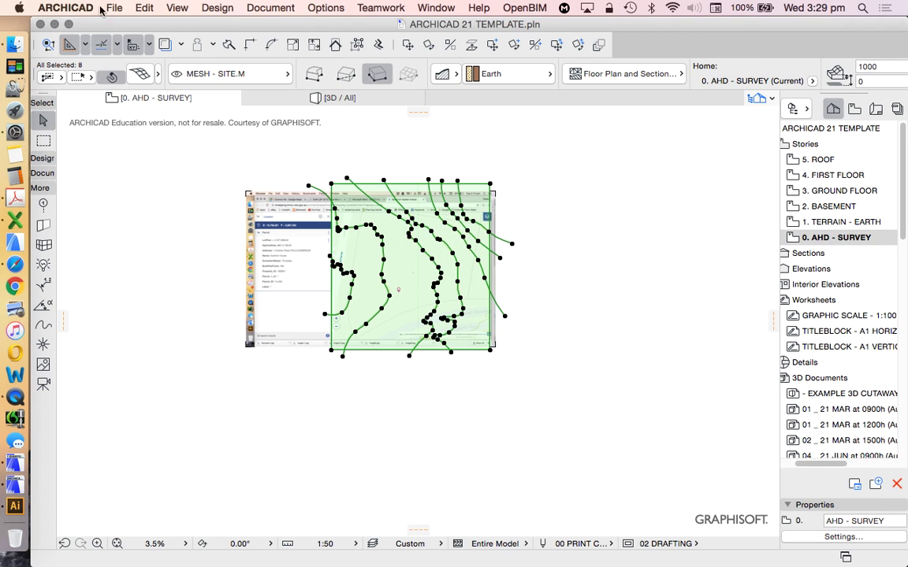
{"action": "left_click", "coordinate": [145, 7]}
{"action": "left_click", "coordinate": [172, 95]}
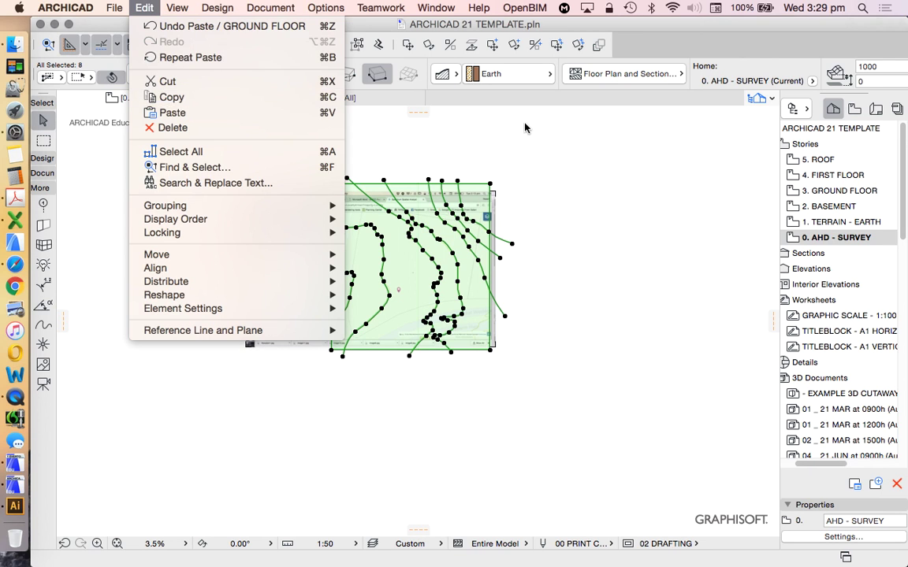
{"action": "right_click", "coordinate": [559, 150]}
{"action": "left_click", "coordinate": [576, 221]}
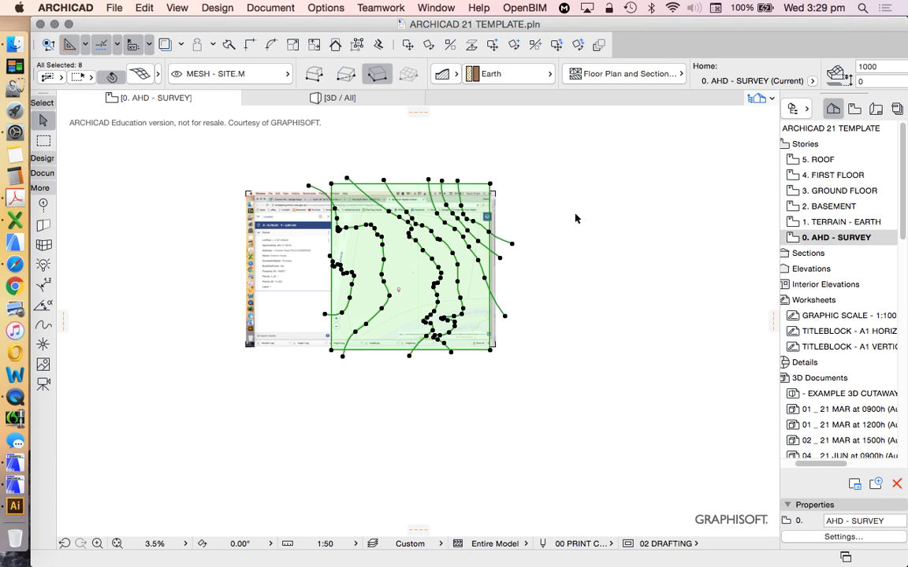
{"action": "key", "text": "super+c"}
{"action": "key", "text": "super+x"}
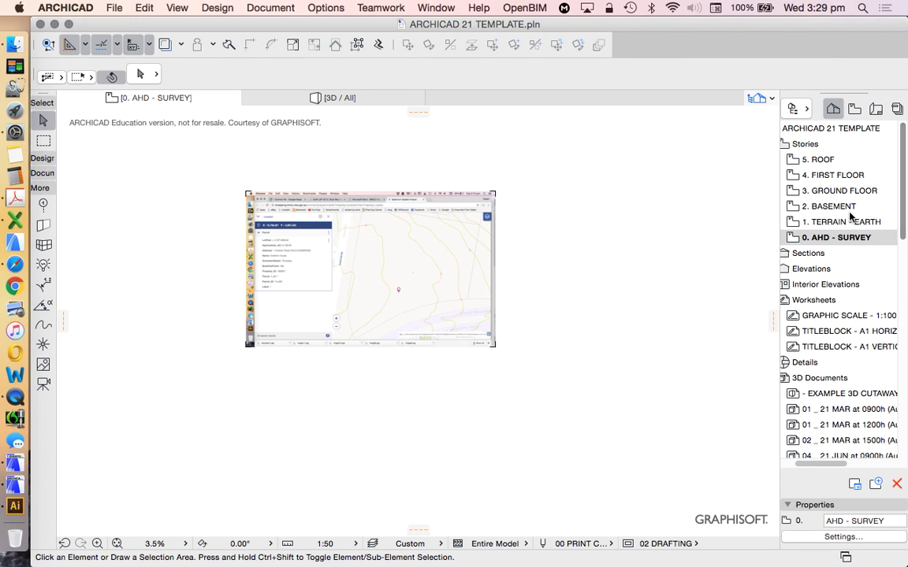
Step: Open the 1. TERRAIN - EARTH story and paste the cut mesh and contour splines into it
{"action": "left_click", "coordinate": [816, 223]}
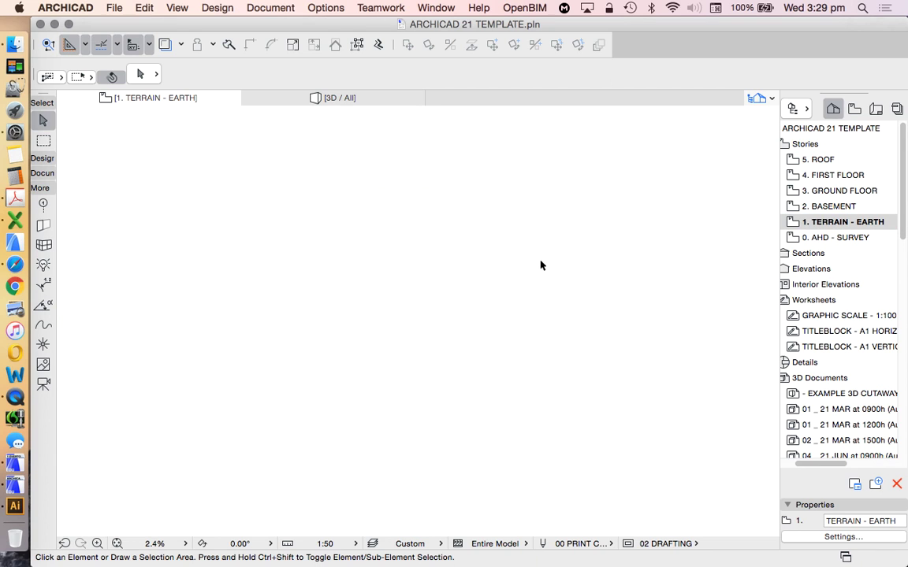
{"action": "right_click", "coordinate": [618, 218]}
{"action": "left_click", "coordinate": [619, 218]}
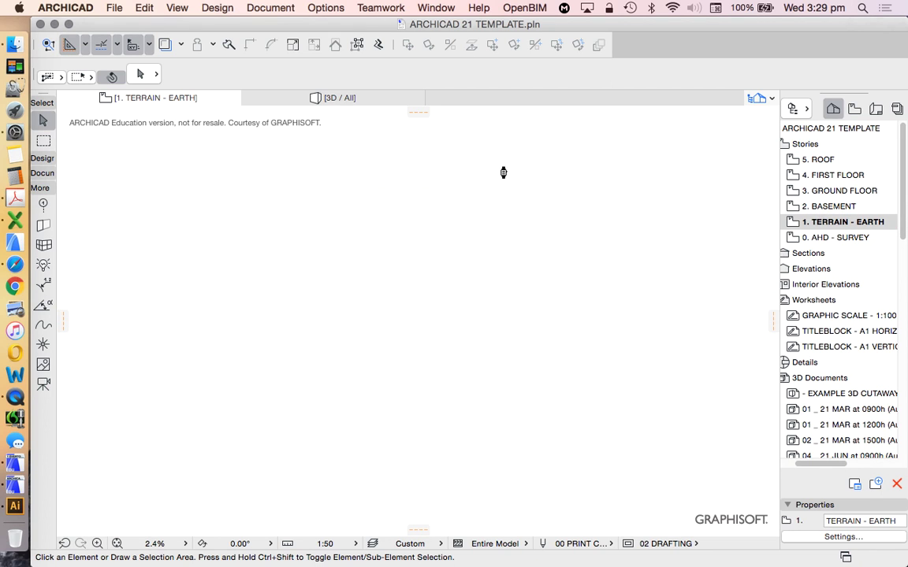
{"action": "left_click", "coordinate": [473, 218]}
{"action": "scroll", "coordinate": [503, 253], "scroll_direction": "up", "scroll_amount": 5}
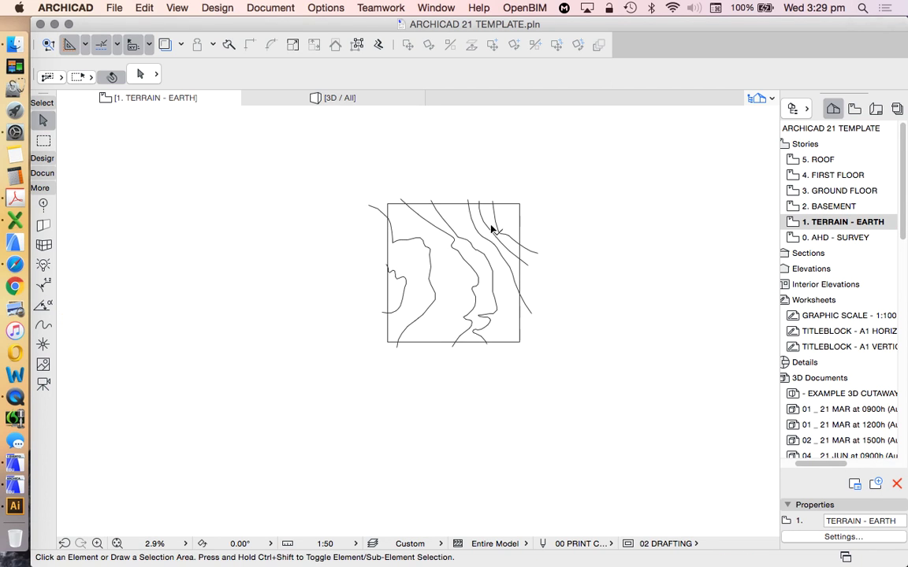
Step: Select the pasted mesh and the contour spline crossing its upper-right corner in turn, and clear the selection
{"action": "left_click", "coordinate": [456, 203]}
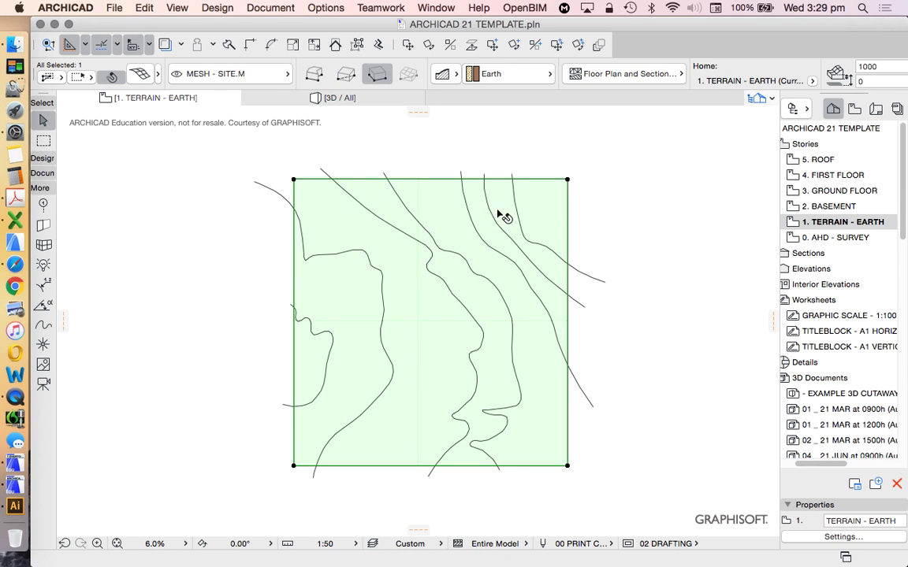
{"action": "left_click", "coordinate": [513, 199]}
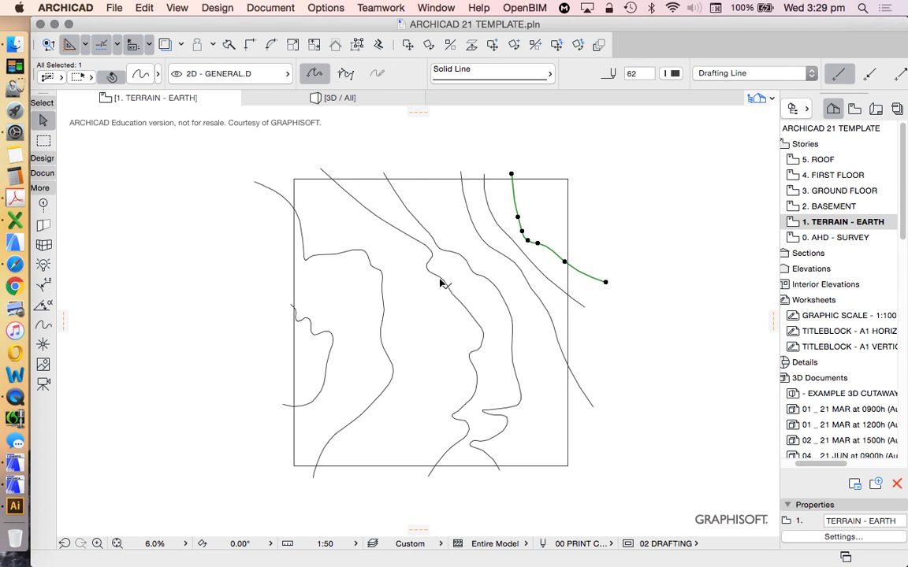
{"action": "left_click", "coordinate": [505, 181]}
{"action": "scroll", "coordinate": [343, 223], "scroll_direction": "down", "scroll_amount": 3}
{"action": "left_click", "coordinate": [276, 272]}
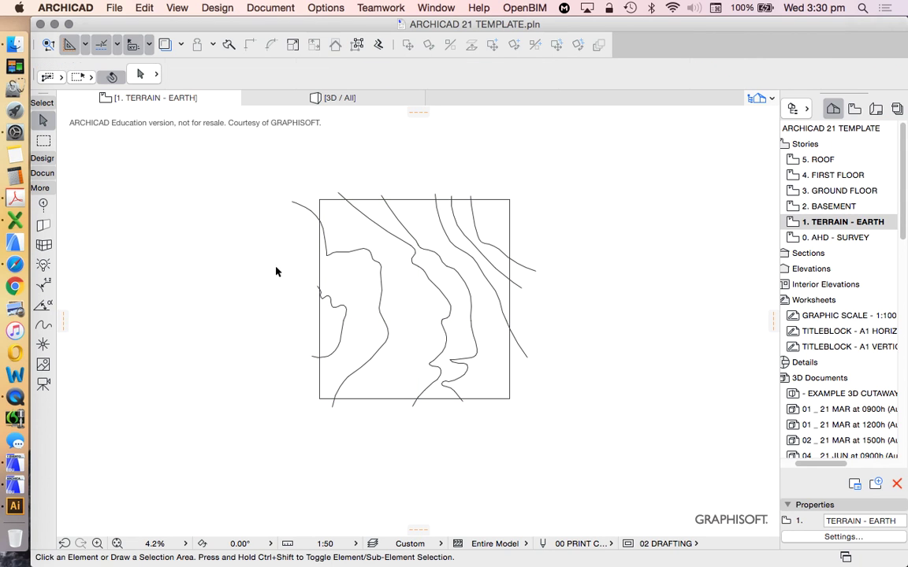
Step: With the mesh selected and the Mesh tool active, add new points along the leftmost contour spline, using Fit to User Ridges
{"action": "left_click", "coordinate": [416, 296]}
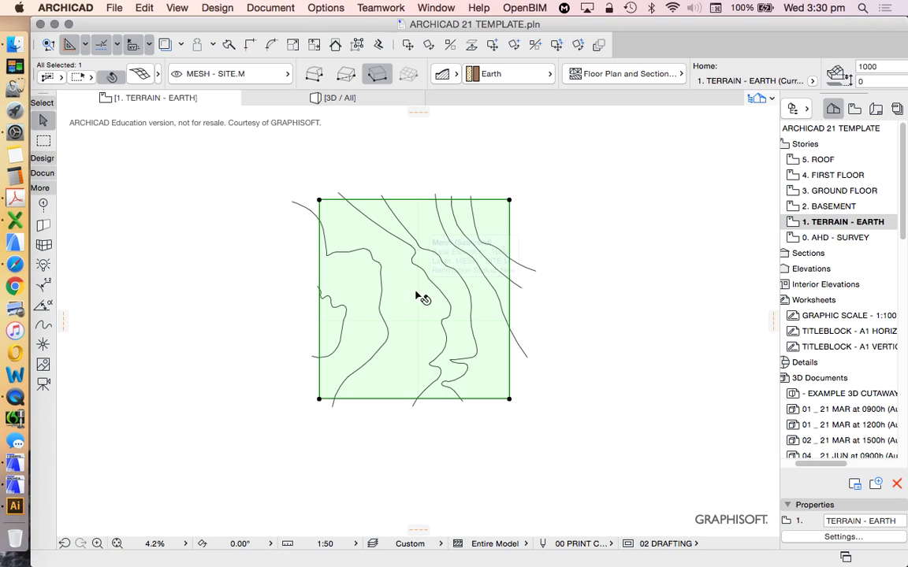
{"action": "left_click", "coordinate": [41, 157]}
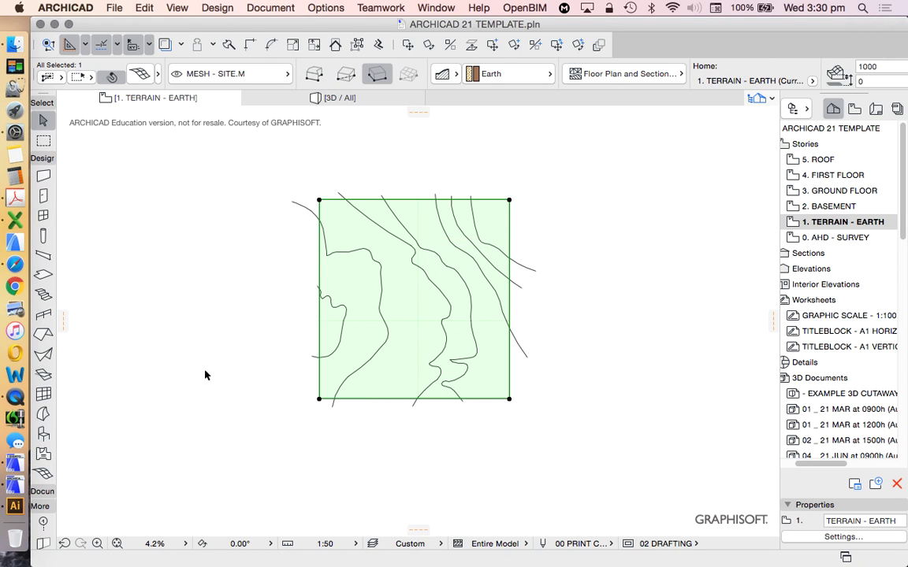
{"action": "left_click", "coordinate": [42, 472]}
{"action": "scroll", "coordinate": [378, 333], "scroll_direction": "up", "scroll_amount": 3}
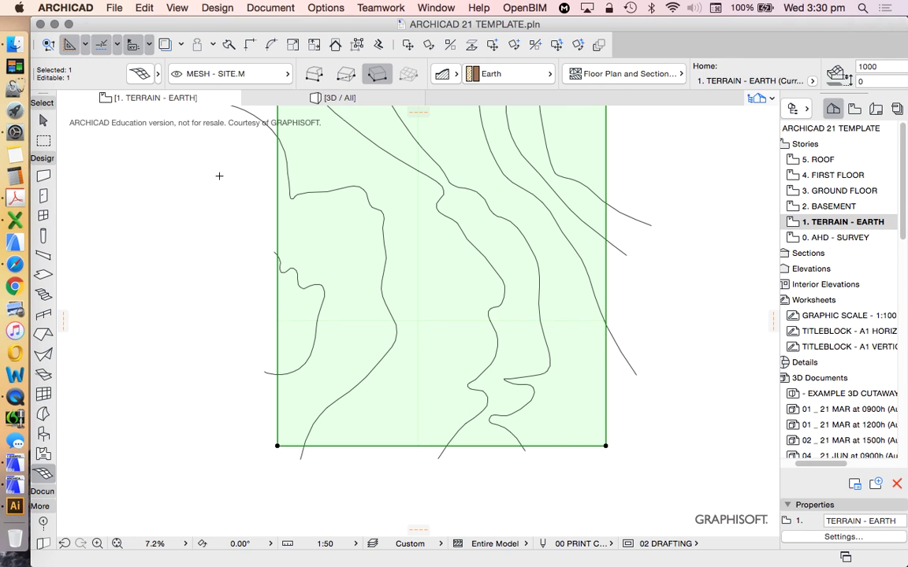
{"action": "scroll", "coordinate": [302, 320], "scroll_direction": "up", "scroll_amount": 3}
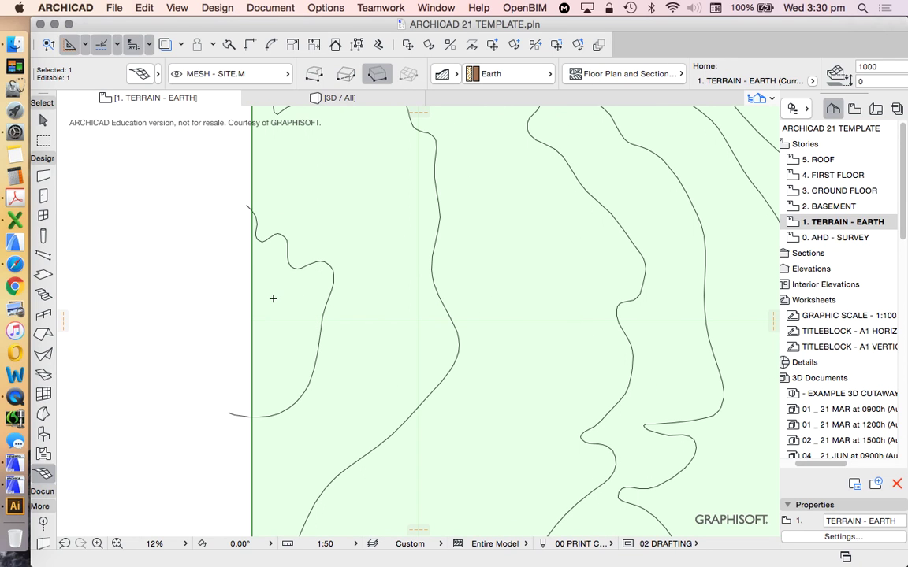
{"action": "left_click", "coordinate": [331, 295]}
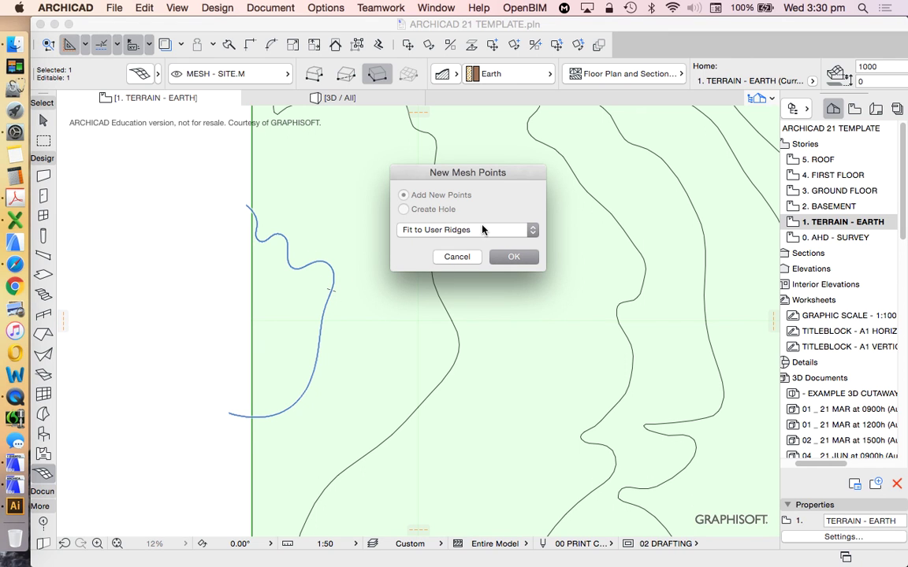
{"action": "left_click", "coordinate": [509, 257]}
Step: Add new mesh points along the second, third and fourth contour splines from the left, using Fit to User Ridges
{"action": "scroll", "coordinate": [348, 359], "scroll_direction": "down", "scroll_amount": 3}
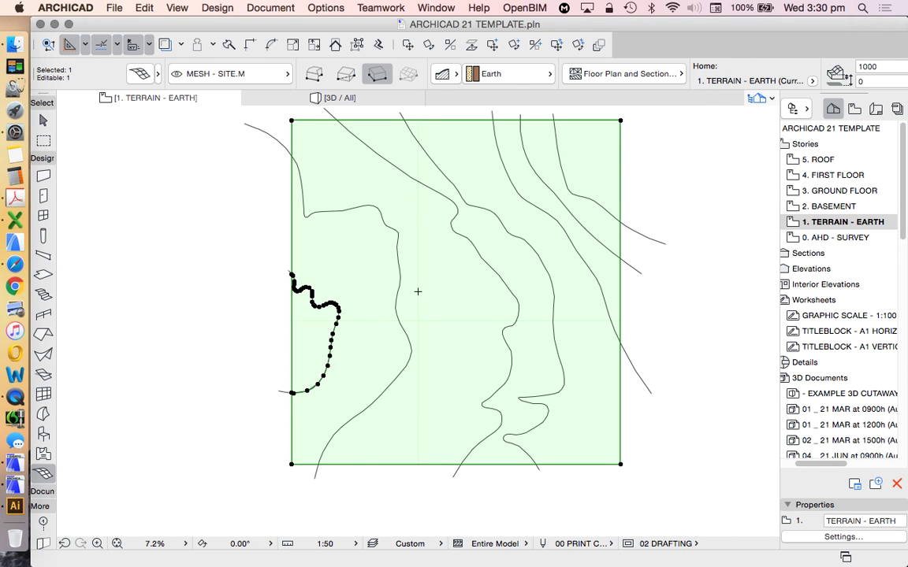
{"action": "left_click", "coordinate": [401, 280]}
{"action": "left_click", "coordinate": [508, 257]}
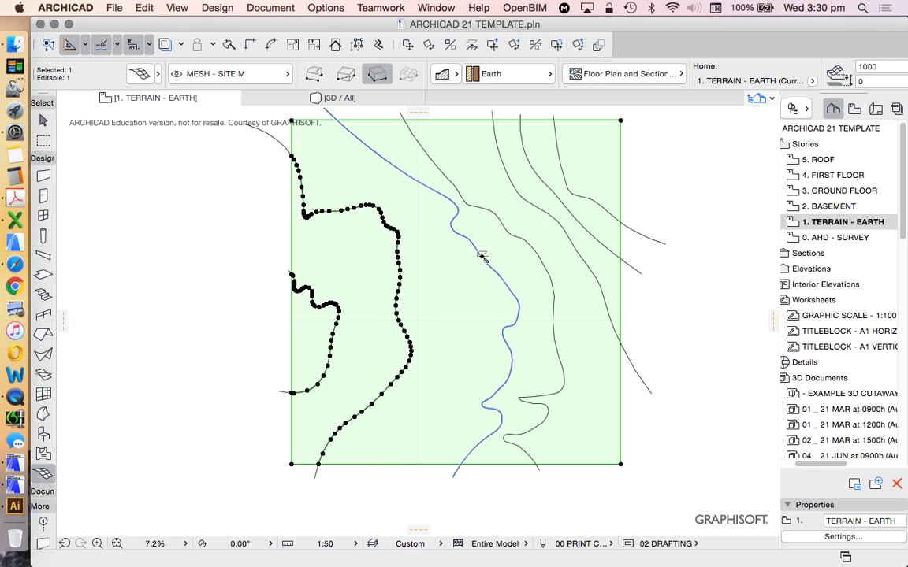
{"action": "left_click", "coordinate": [482, 257]}
{"action": "left_click", "coordinate": [512, 257]}
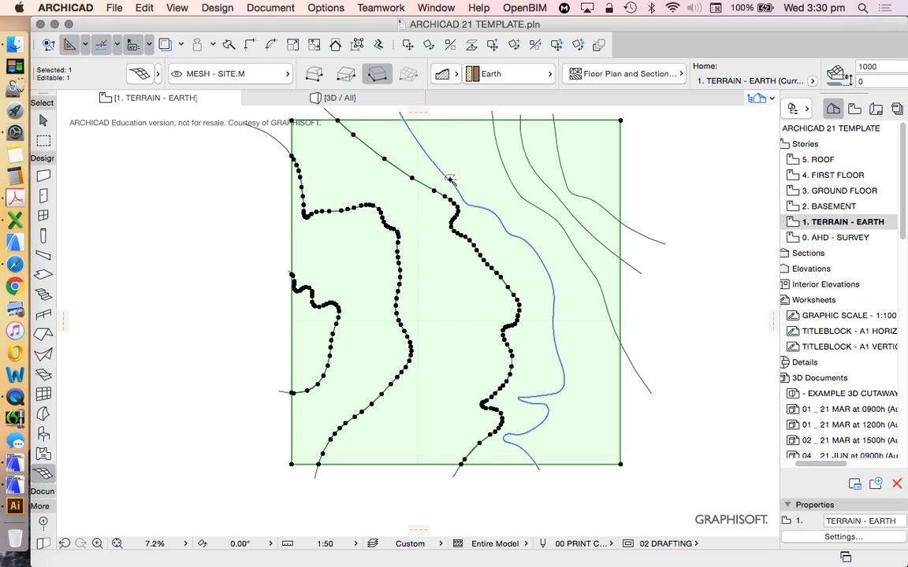
{"action": "left_click", "coordinate": [410, 155]}
{"action": "left_click", "coordinate": [514, 258]}
Step: Add new mesh points along the three remaining contour splines at the upper right, using Fit to User Ridges
{"action": "left_click", "coordinate": [564, 236]}
{"action": "left_click", "coordinate": [515, 257]}
{"action": "left_click", "coordinate": [533, 159]}
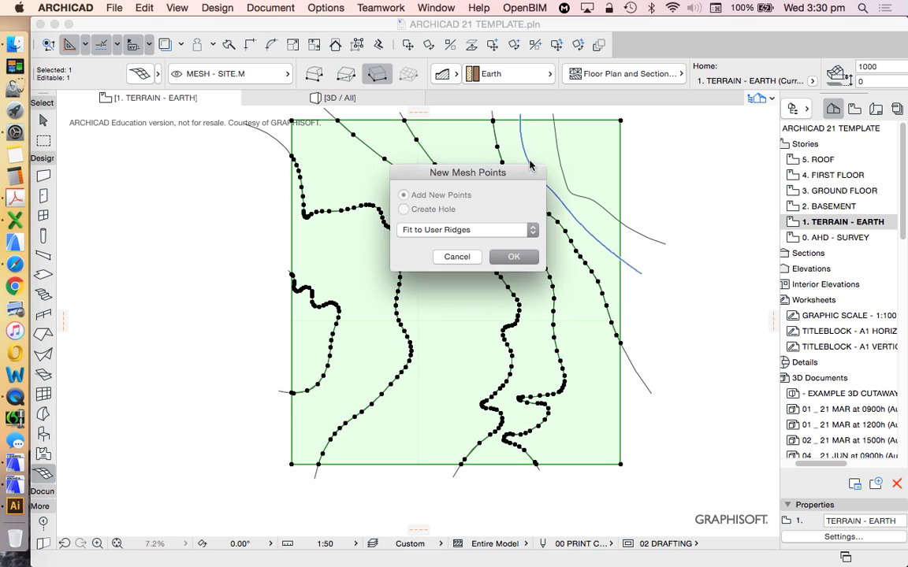
{"action": "left_click", "coordinate": [514, 257]}
{"action": "left_click", "coordinate": [557, 148]}
{"action": "left_click", "coordinate": [514, 257]}
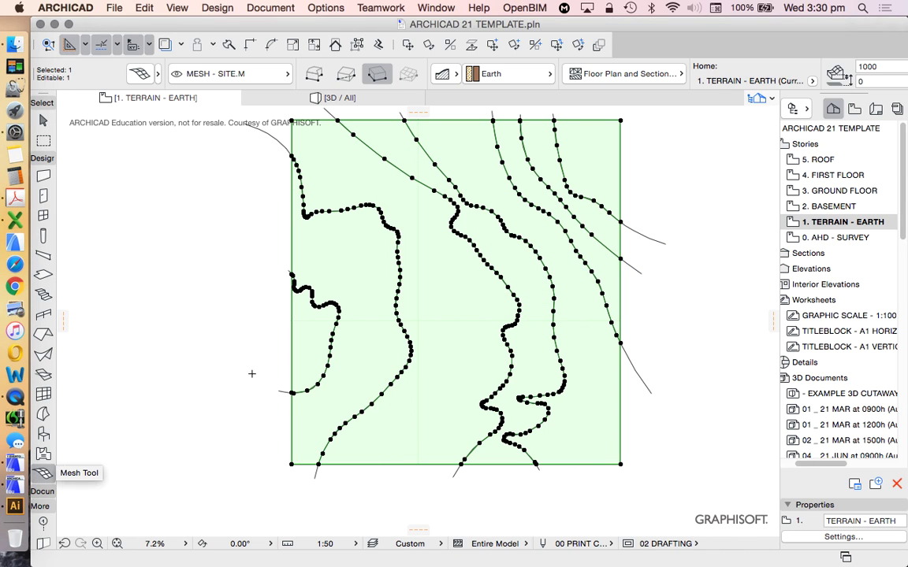
Step: Enclose the mesh and contour splines with a selection rectangle, and clear the resulting selection
{"action": "scroll", "coordinate": [268, 355], "scroll_direction": "down", "scroll_amount": 3}
{"action": "key", "text": "super+a"}
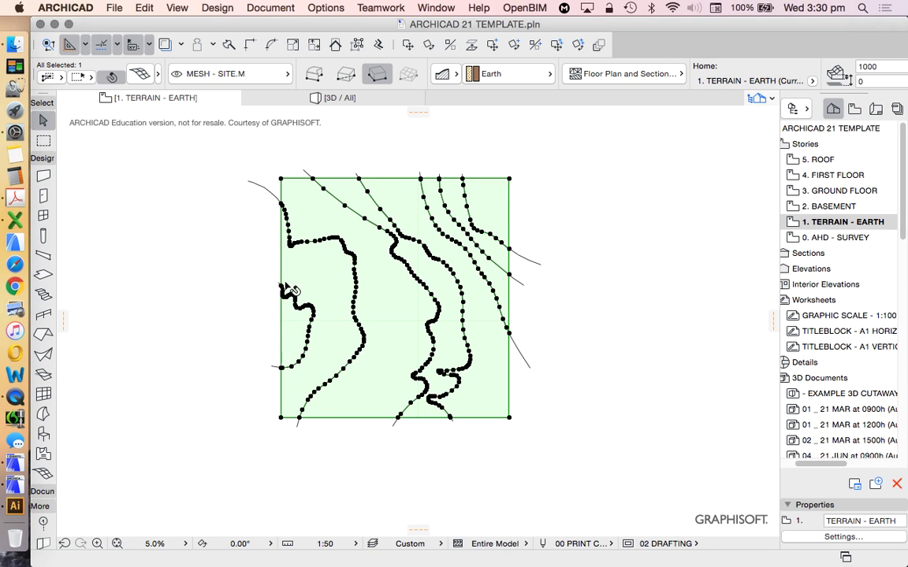
{"action": "left_click", "coordinate": [209, 146]}
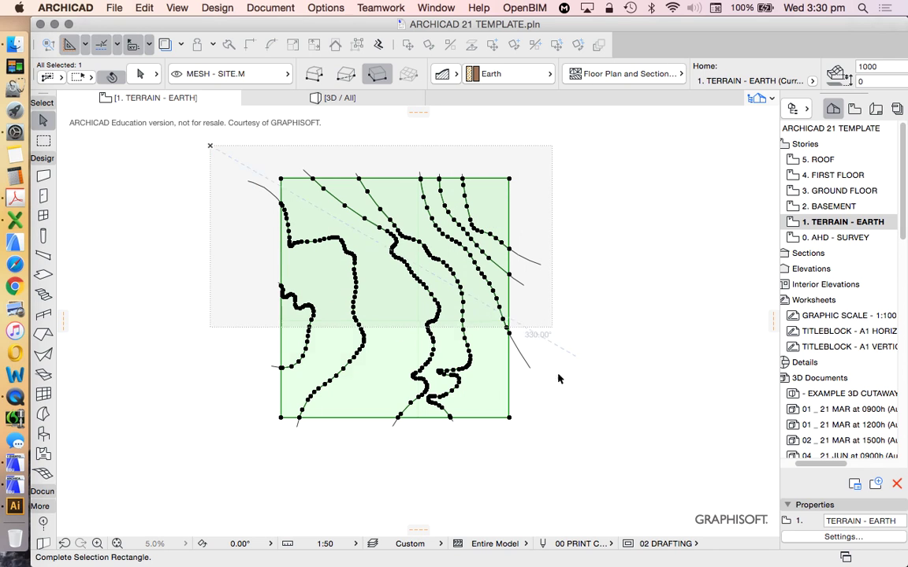
{"action": "left_click", "coordinate": [573, 471]}
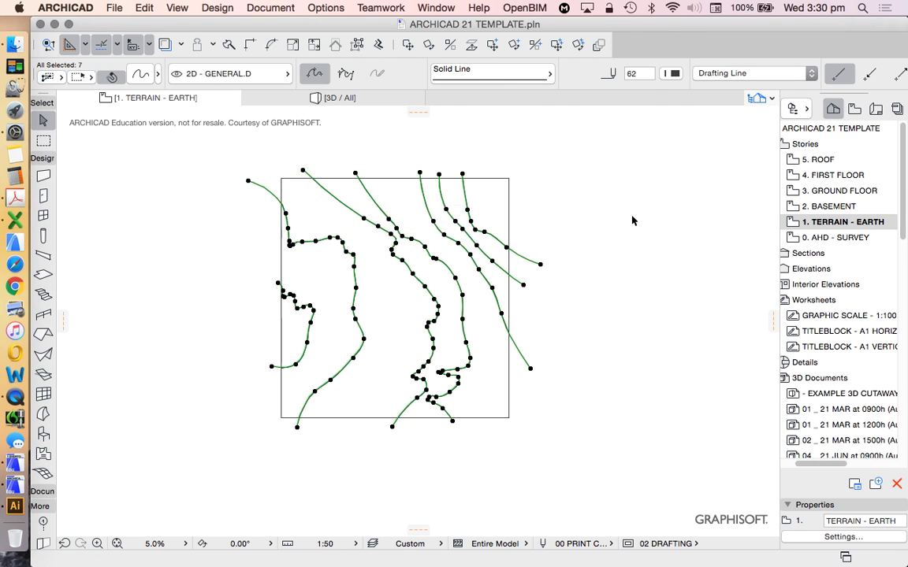
{"action": "left_click", "coordinate": [636, 219]}
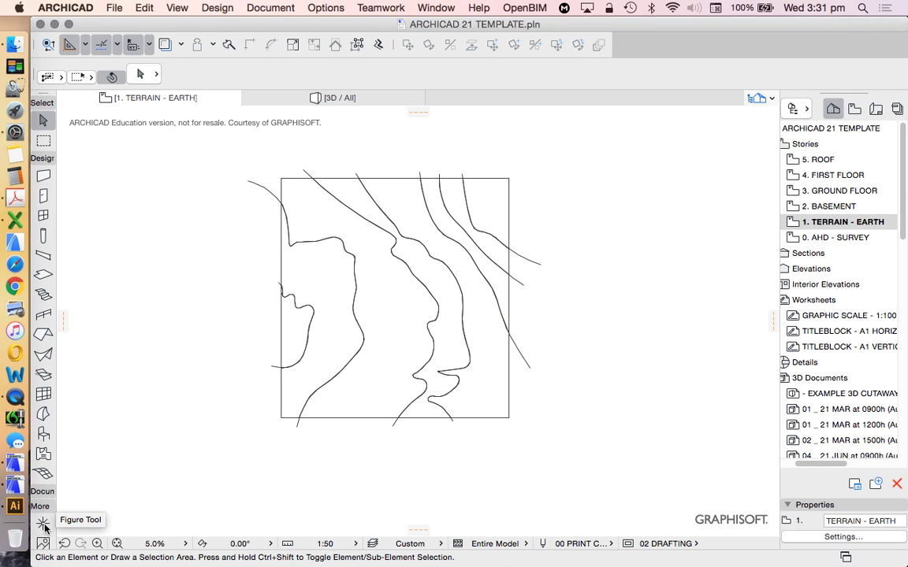
Step: Select all the contour splines at once through the Spline tool and remove them, leaving only the mesh
{"action": "left_click", "coordinate": [43, 524]}
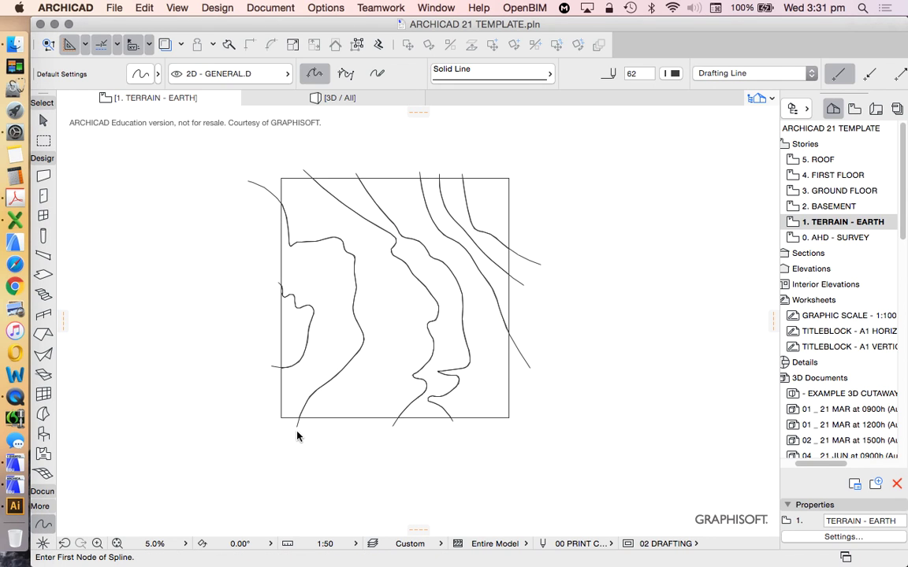
{"action": "key", "text": "super+a"}
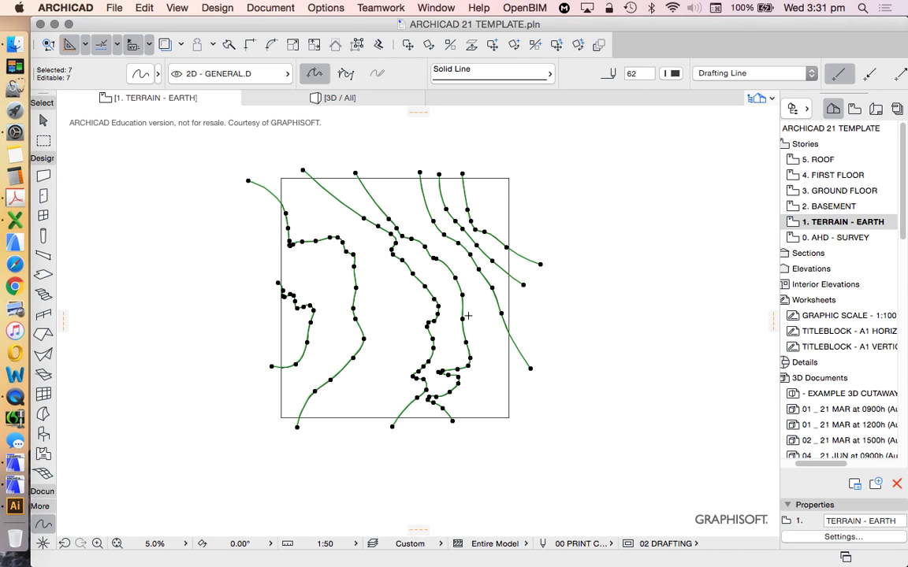
{"action": "right_click", "coordinate": [603, 198]}
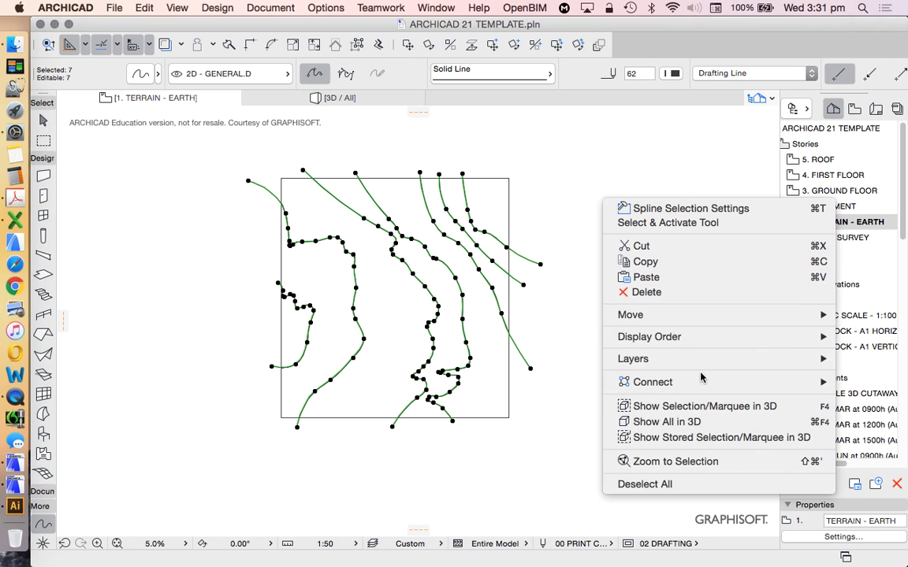
{"action": "key", "text": "Escape"}
{"action": "key", "text": "Escape"}
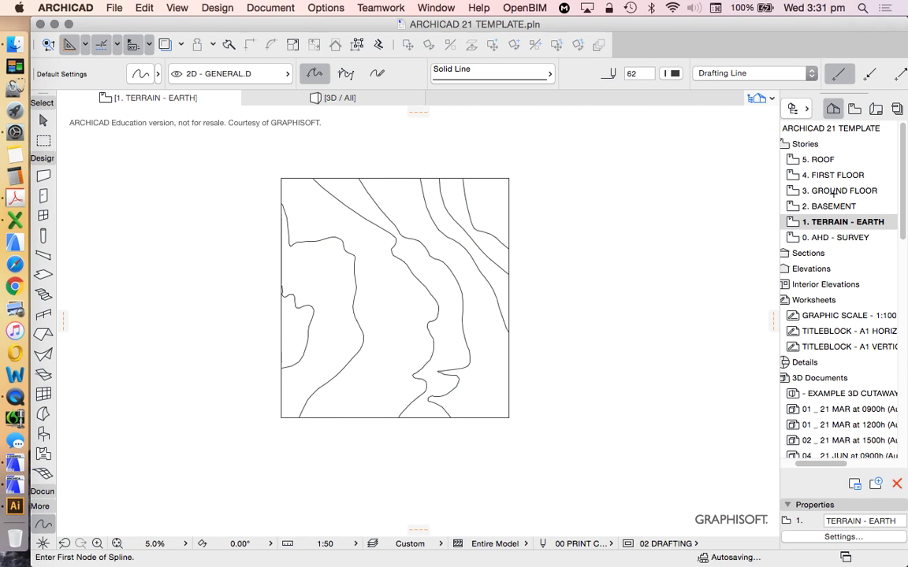
Step: Check the BASEMENT story, and paste the cut contour splines onto the GROUND FLOOR story at their original location
{"action": "double_click", "coordinate": [831, 206]}
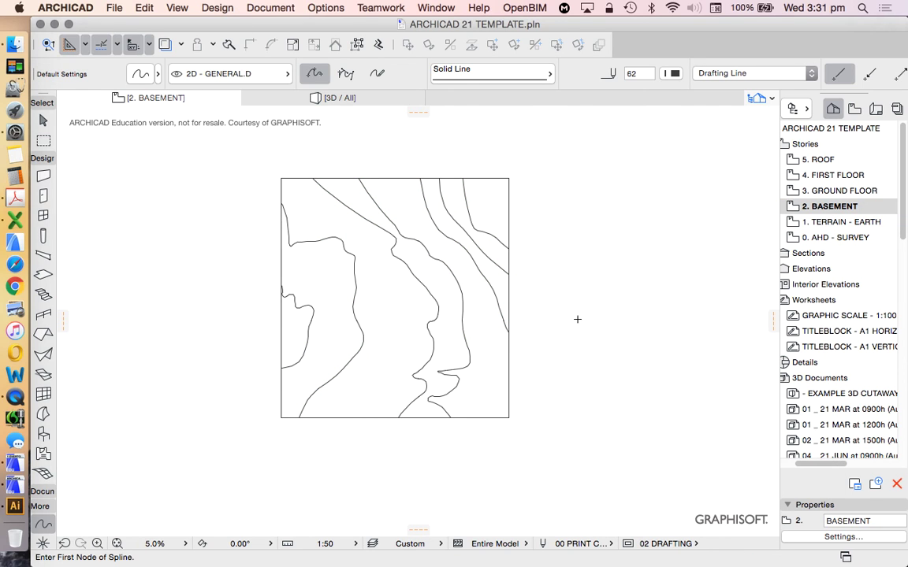
{"action": "scroll", "coordinate": [567, 311], "scroll_direction": "down", "scroll_amount": 3}
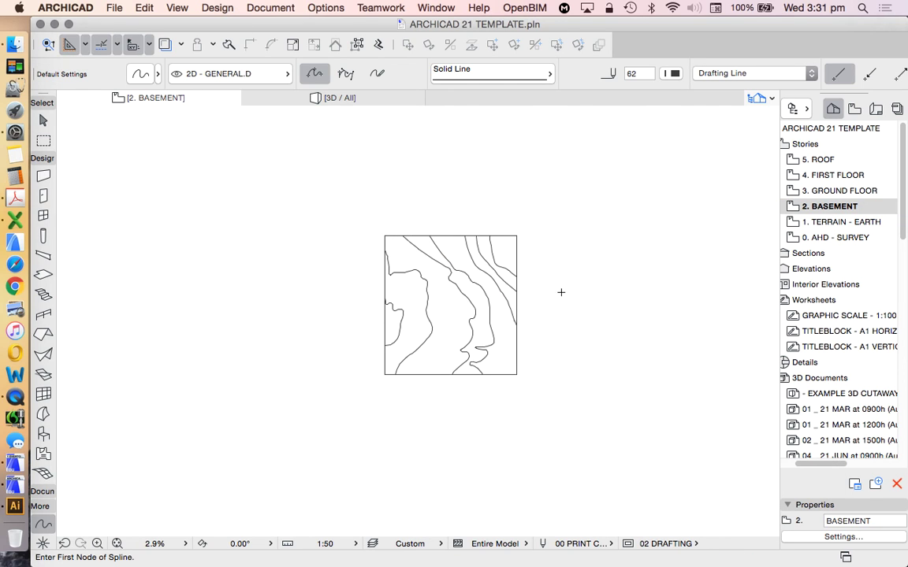
{"action": "double_click", "coordinate": [835, 190]}
{"action": "right_click", "coordinate": [570, 241]}
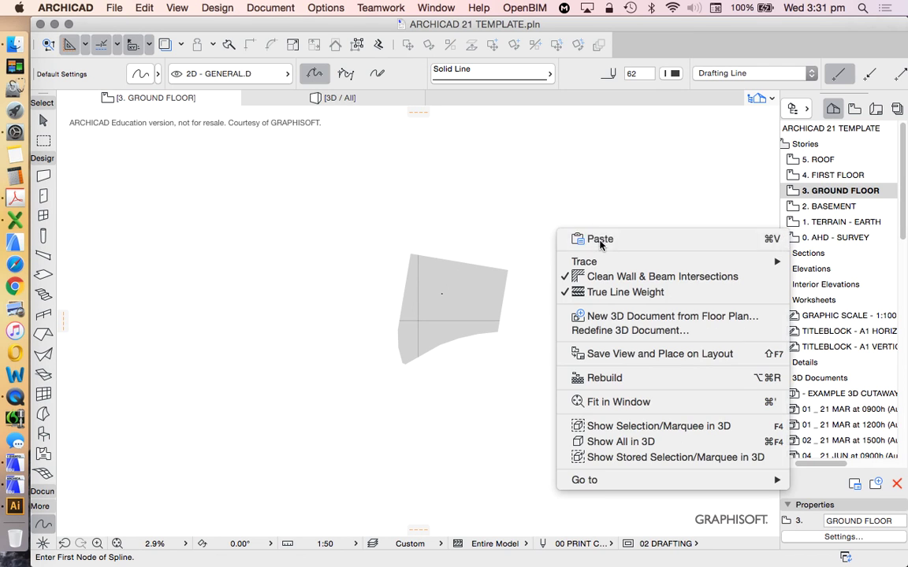
{"action": "left_click", "coordinate": [571, 239]}
{"action": "left_click", "coordinate": [662, 301]}
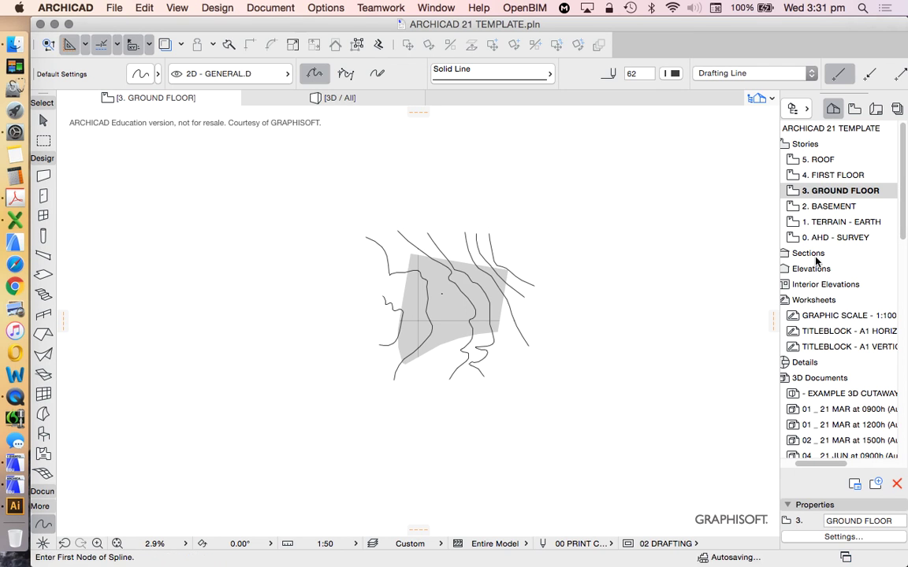
Step: Set the terrain mesh on the TERRAIN - EARTH story to show on its Home Story Only
{"action": "double_click", "coordinate": [840, 222]}
{"action": "left_click", "coordinate": [518, 239]}
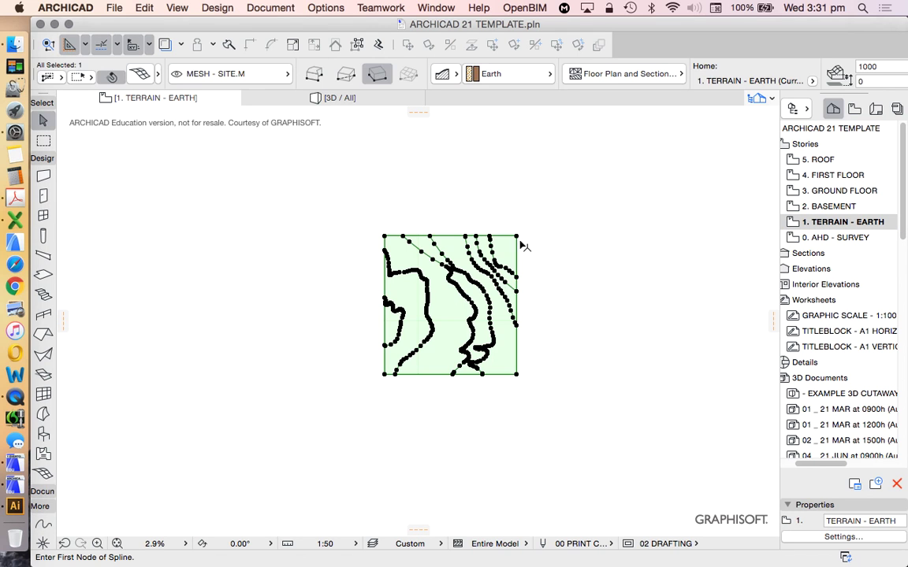
{"action": "left_click", "coordinate": [135, 75]}
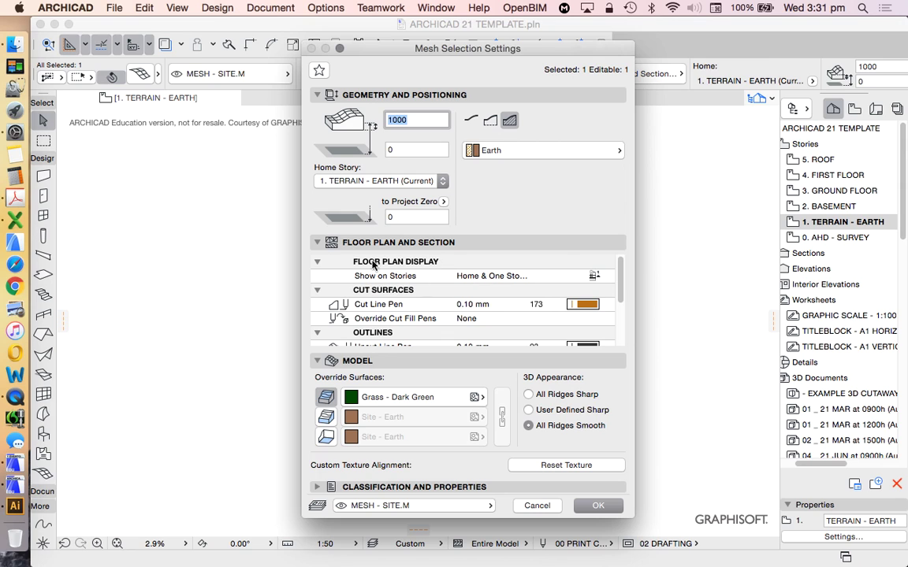
{"action": "left_click", "coordinate": [550, 275]}
{"action": "left_click", "coordinate": [608, 276]}
{"action": "left_click", "coordinate": [634, 278]}
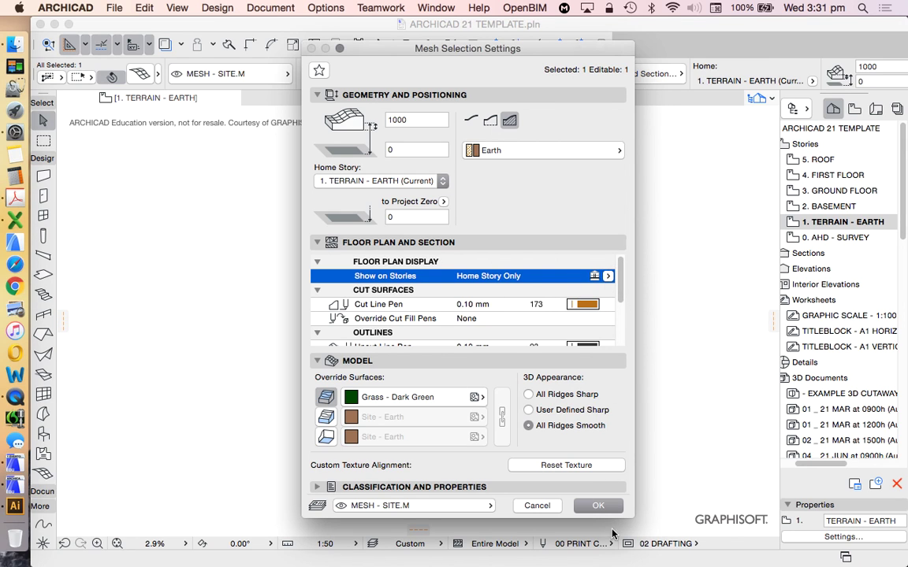
{"action": "left_click", "coordinate": [599, 506]}
{"action": "left_click", "coordinate": [602, 266]}
Step: Select the terrain mesh and show only that selection in 3D
{"action": "scroll", "coordinate": [476, 266], "scroll_direction": "up", "scroll_amount": 3}
{"action": "scroll", "coordinate": [484, 213], "scroll_direction": "down", "scroll_amount": 2}
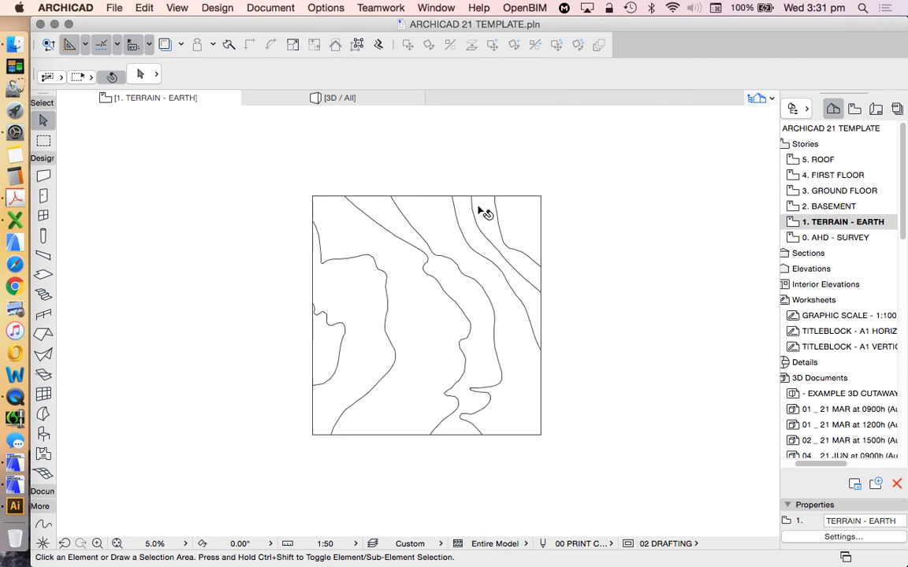
{"action": "scroll", "coordinate": [481, 213], "scroll_direction": "down", "scroll_amount": 1}
{"action": "left_click", "coordinate": [512, 211]}
{"action": "key", "text": "Escape"}
{"action": "left_click", "coordinate": [430, 285]}
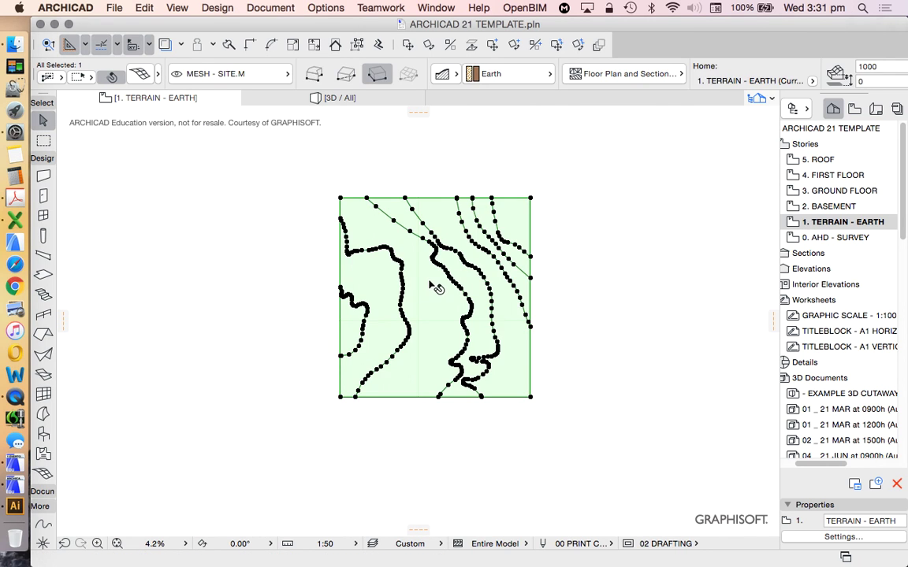
{"action": "left_click", "coordinate": [582, 284]}
{"action": "left_click", "coordinate": [521, 217]}
{"action": "right_click", "coordinate": [624, 210]}
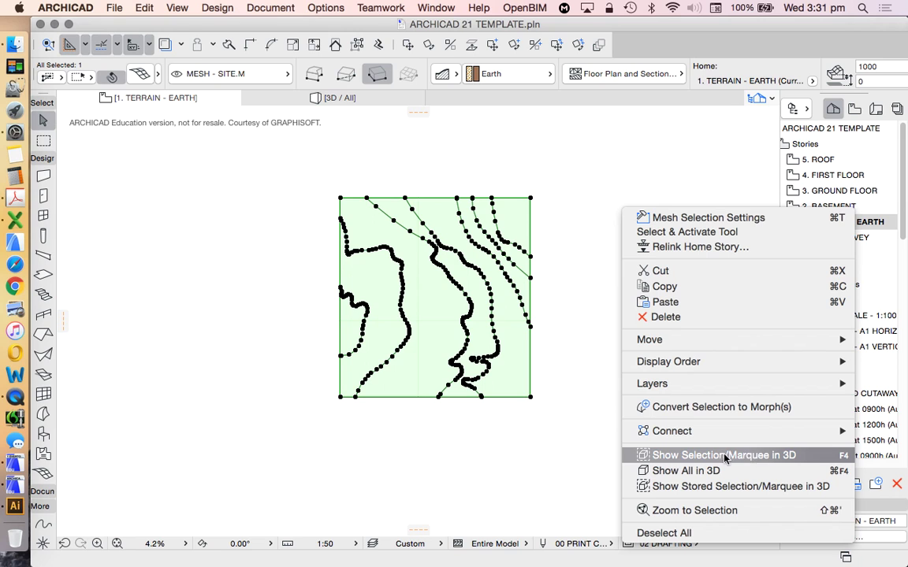
{"action": "left_click", "coordinate": [736, 448]}
{"action": "key", "text": "F5"}
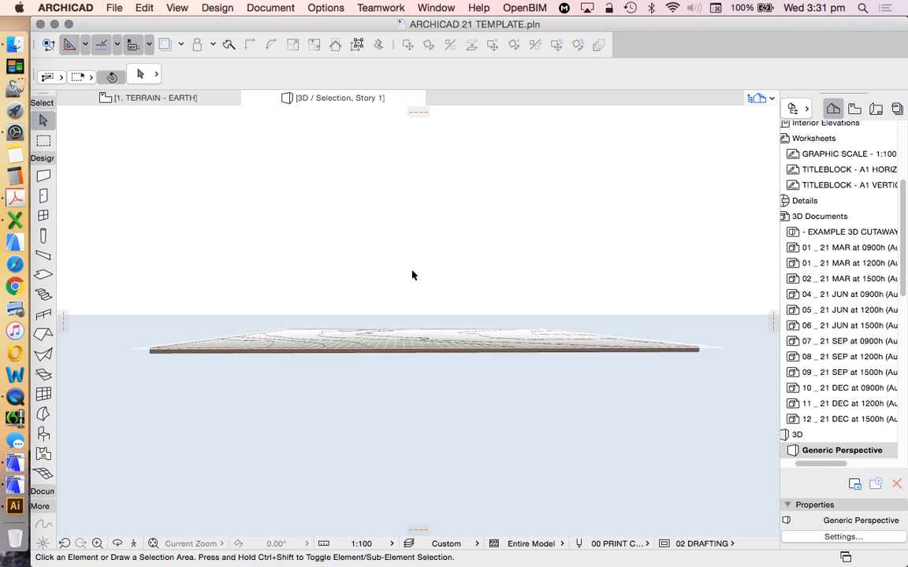
Step: Hide the editing plane in the 3D view and orbit the terrain mesh to see its contour lines from above
{"action": "left_click", "coordinate": [117, 543]}
{"action": "left_click_drag", "start_coordinate": [275, 434], "coordinate": [409, 413]}
{"action": "key", "text": "Escape"}
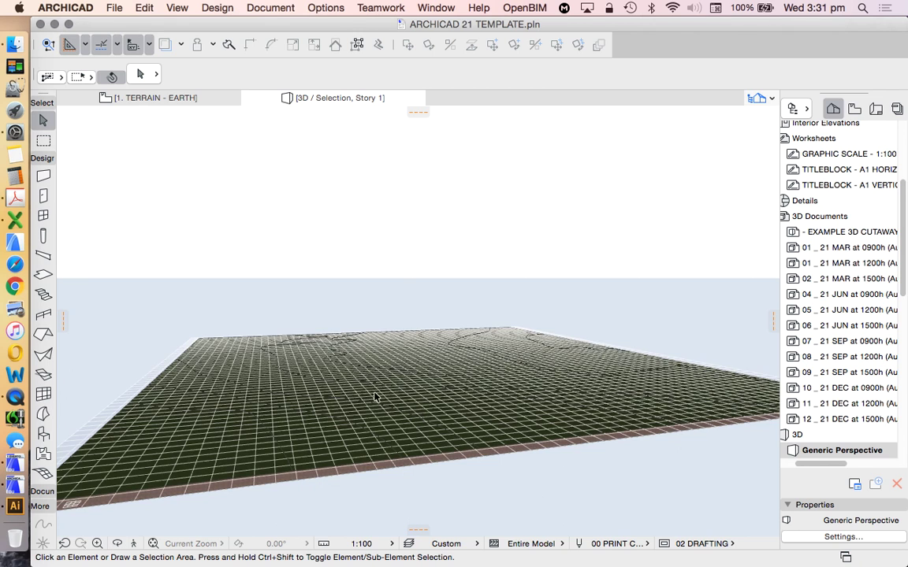
{"action": "left_click", "coordinate": [202, 9]}
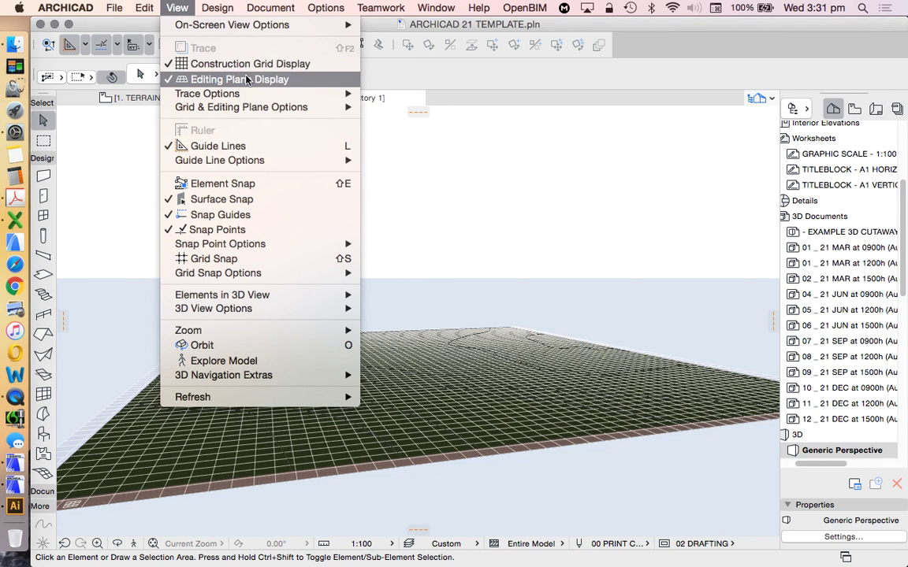
{"action": "left_click", "coordinate": [246, 79]}
{"action": "scroll", "coordinate": [346, 336], "scroll_direction": "down", "scroll_amount": 3}
{"action": "scroll", "coordinate": [350, 370], "scroll_direction": "up", "scroll_amount": 3}
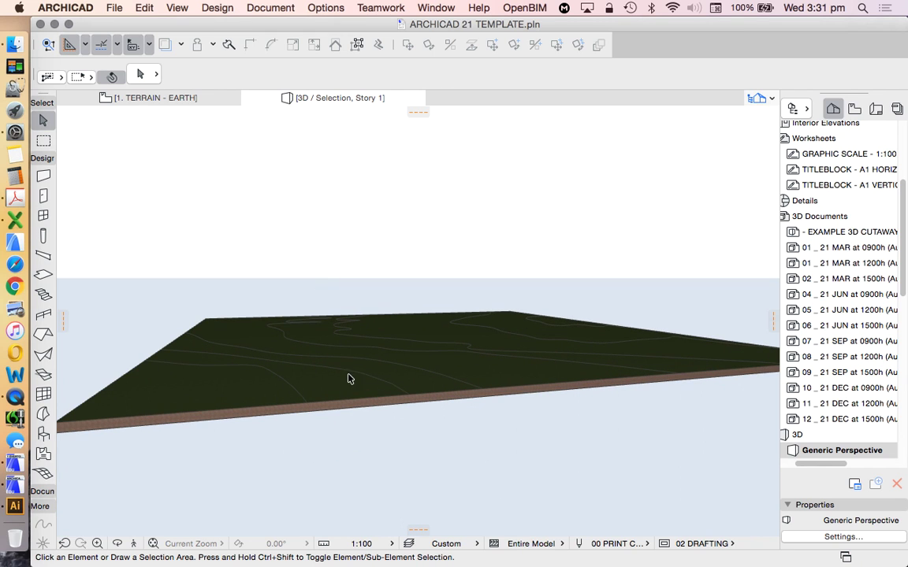
{"action": "left_click", "coordinate": [116, 544]}
{"action": "left_click_drag", "start_coordinate": [265, 470], "coordinate": [252, 496]}
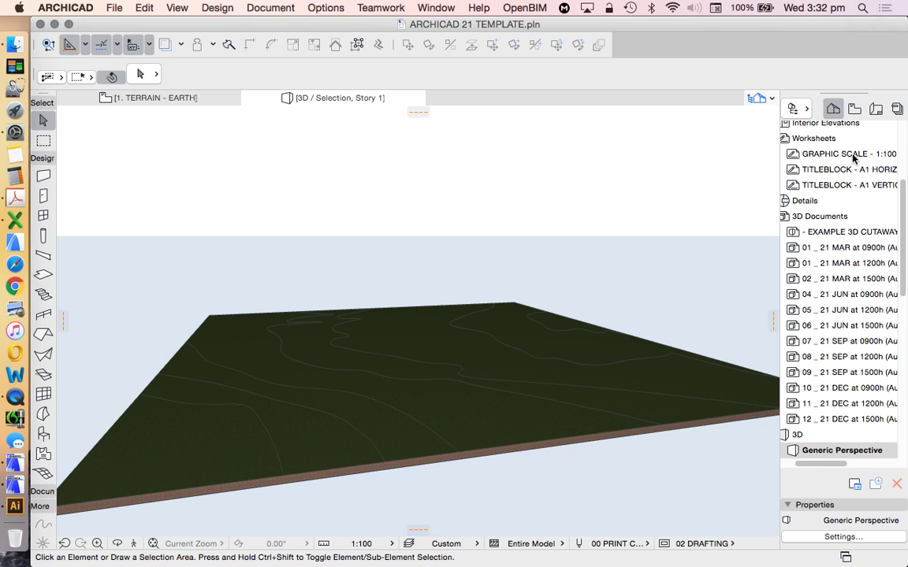
Step: View the contour map on the AHD - SURVEY story, and return to the TERRAIN - EARTH story
{"action": "scroll", "coordinate": [843, 158], "scroll_direction": "up", "scroll_amount": 5}
{"action": "double_click", "coordinate": [825, 220]}
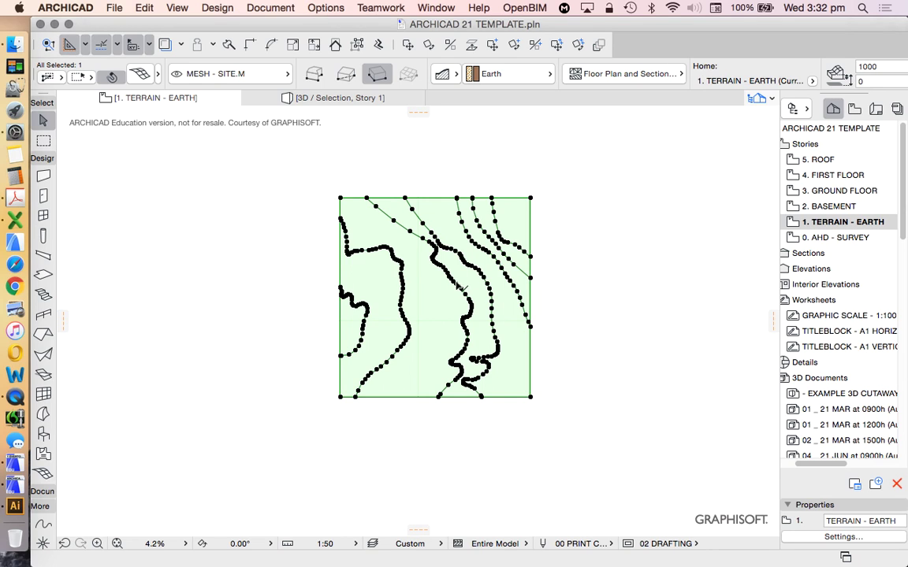
{"action": "double_click", "coordinate": [835, 237]}
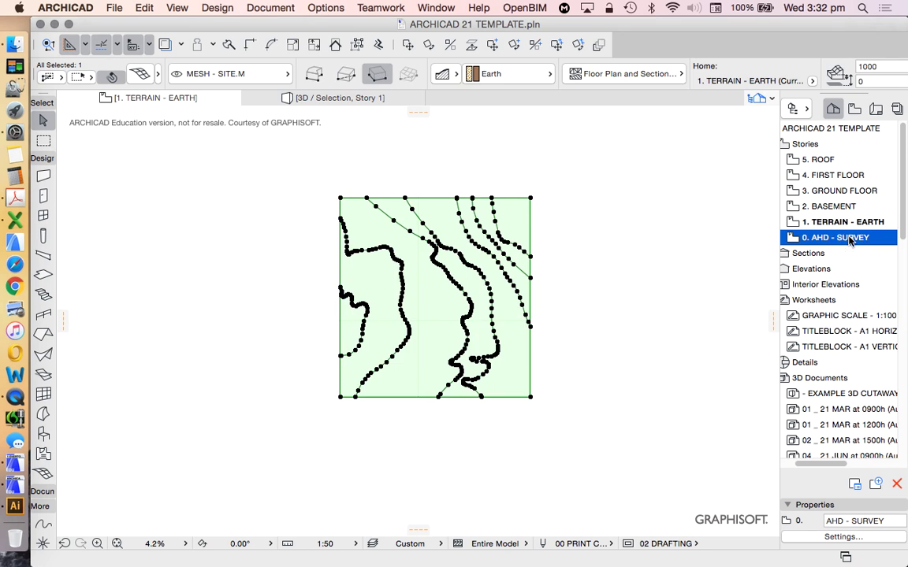
{"action": "scroll", "coordinate": [386, 327], "scroll_direction": "up", "scroll_amount": 5}
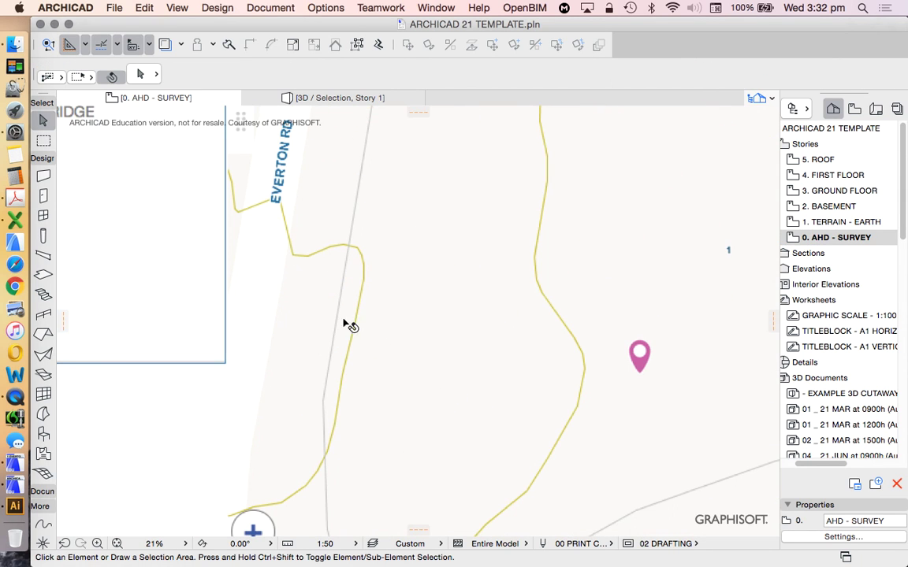
{"action": "scroll", "coordinate": [347, 320], "scroll_direction": "down", "scroll_amount": 3}
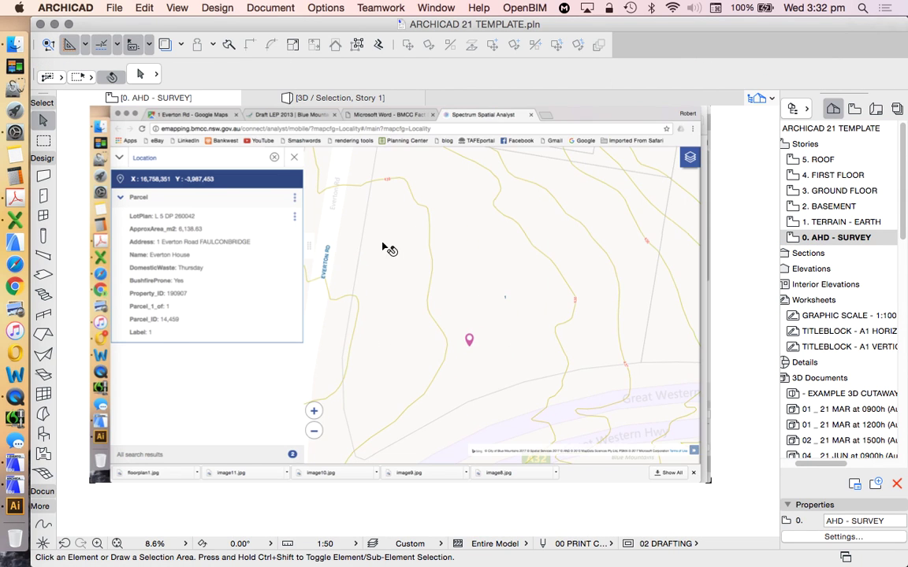
{"action": "double_click", "coordinate": [833, 223]}
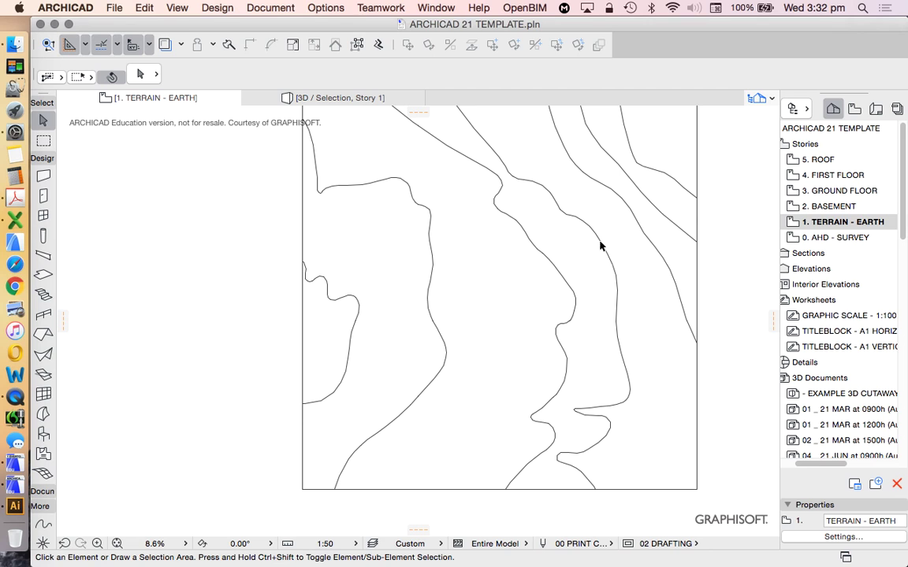
{"action": "scroll", "coordinate": [422, 248], "scroll_direction": "down", "scroll_amount": 3}
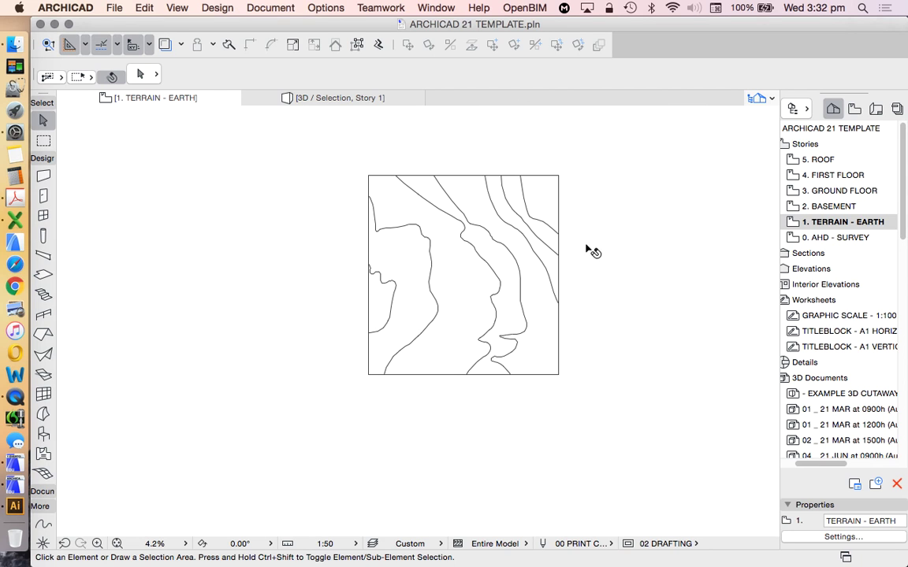
Step: Set the AHD - SURVEY story as the trace reference behind the TERRAIN - EARTH plan
{"action": "right_click", "coordinate": [830, 239]}
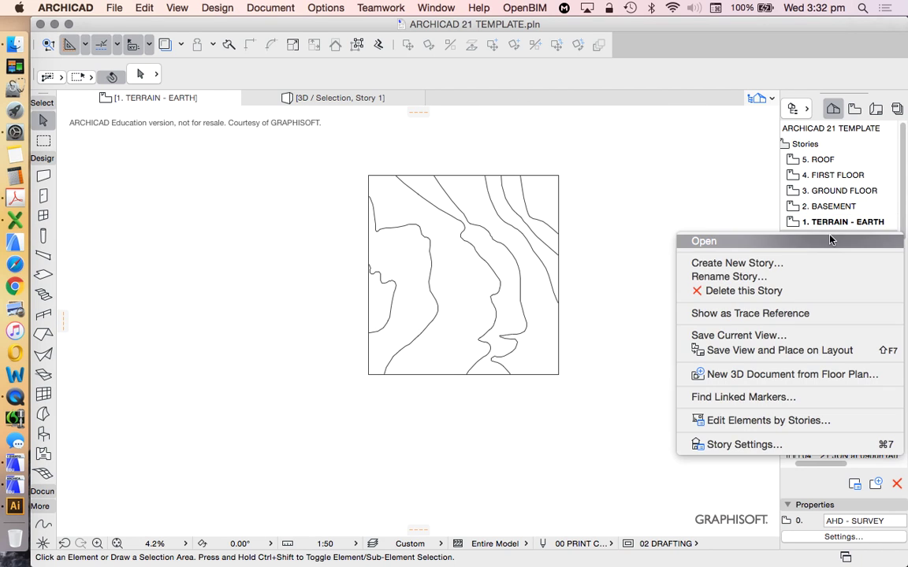
{"action": "left_click", "coordinate": [828, 315]}
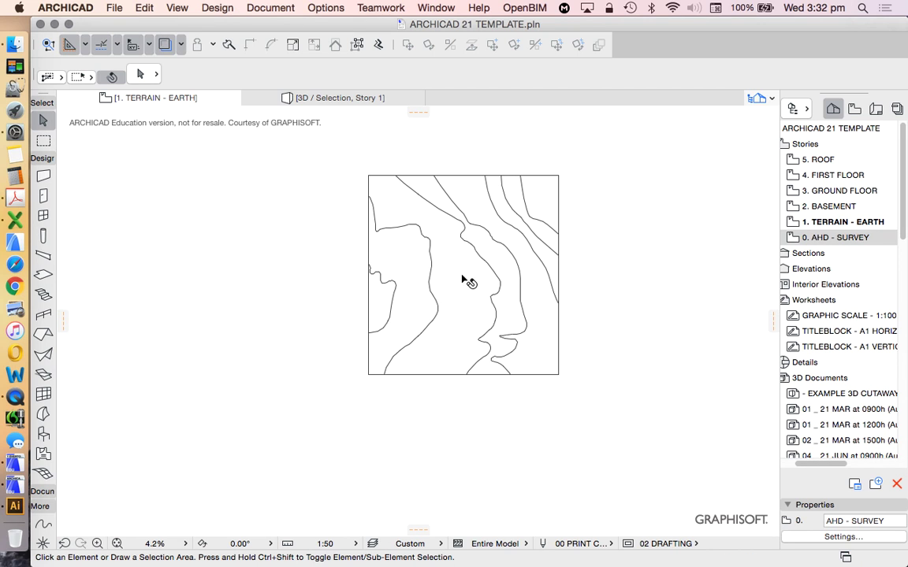
{"action": "scroll", "coordinate": [477, 278], "scroll_direction": "up", "scroll_amount": 4}
{"action": "scroll", "coordinate": [457, 293], "scroll_direction": "down", "scroll_amount": 5}
{"action": "scroll", "coordinate": [524, 222], "scroll_direction": "up", "scroll_amount": 4}
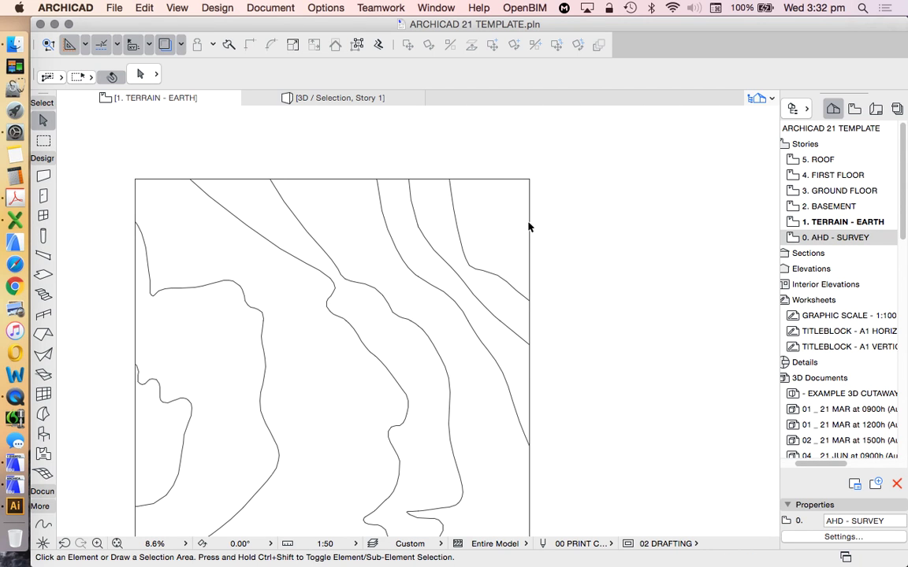
{"action": "scroll", "coordinate": [603, 187], "scroll_direction": "down", "scroll_amount": 3}
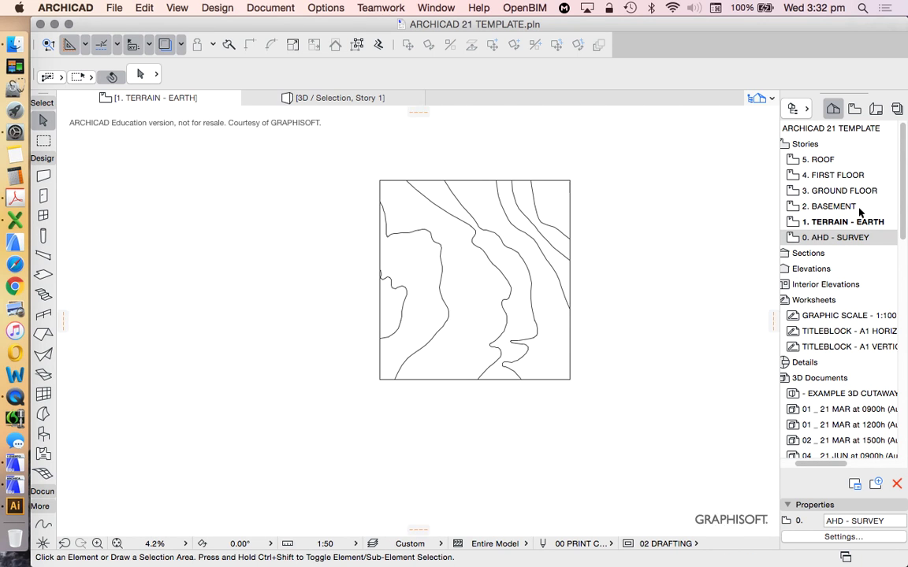
Step: Examine the contour height labels on the survey map in the AHD - SURVEY story
{"action": "double_click", "coordinate": [829, 239]}
{"action": "scroll", "coordinate": [434, 309], "scroll_direction": "up", "scroll_amount": 4}
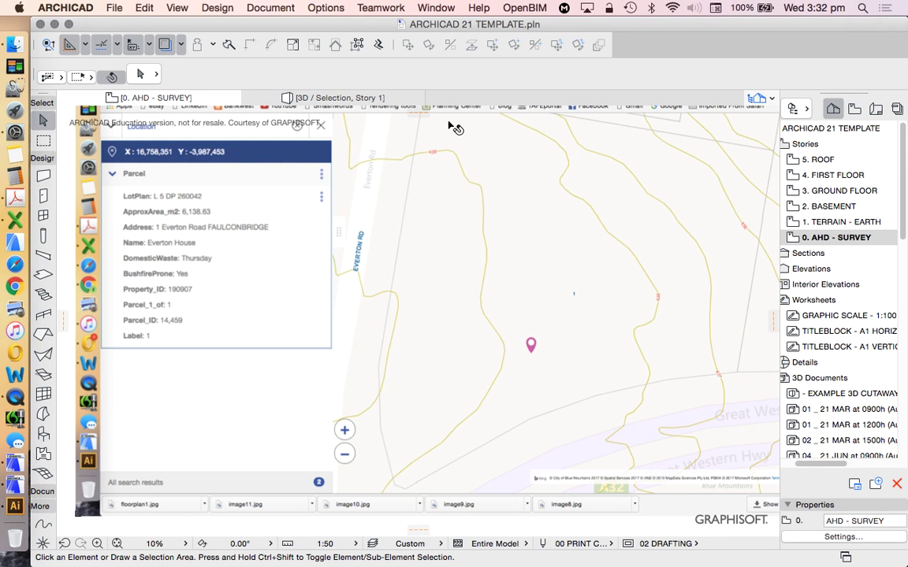
{"action": "scroll", "coordinate": [452, 147], "scroll_direction": "up", "scroll_amount": 3}
{"action": "scroll", "coordinate": [442, 189], "scroll_direction": "down", "scroll_amount": 1}
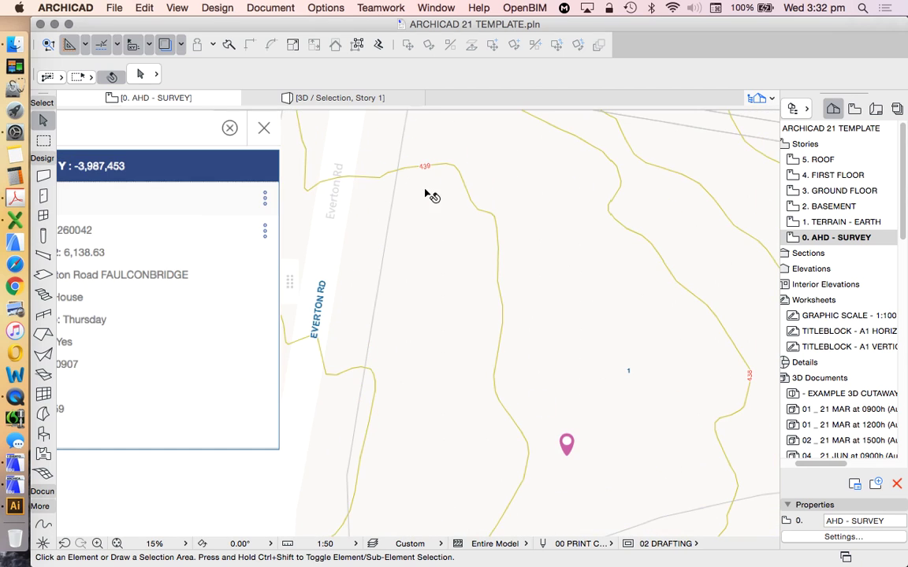
{"action": "scroll", "coordinate": [362, 377], "scroll_direction": "down", "scroll_amount": 1}
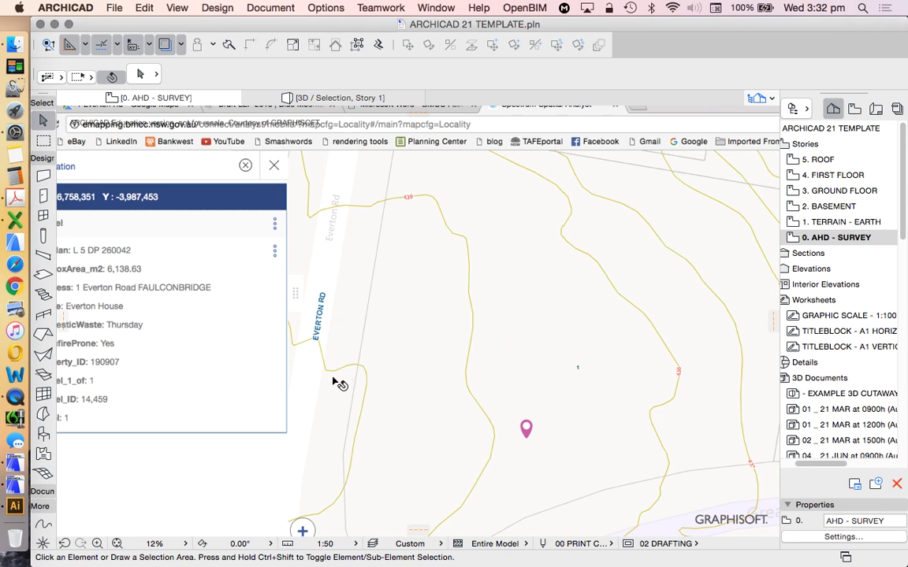
{"action": "scroll", "coordinate": [323, 387], "scroll_direction": "down", "scroll_amount": 2}
{"action": "scroll", "coordinate": [304, 315], "scroll_direction": "down", "scroll_amount": 2}
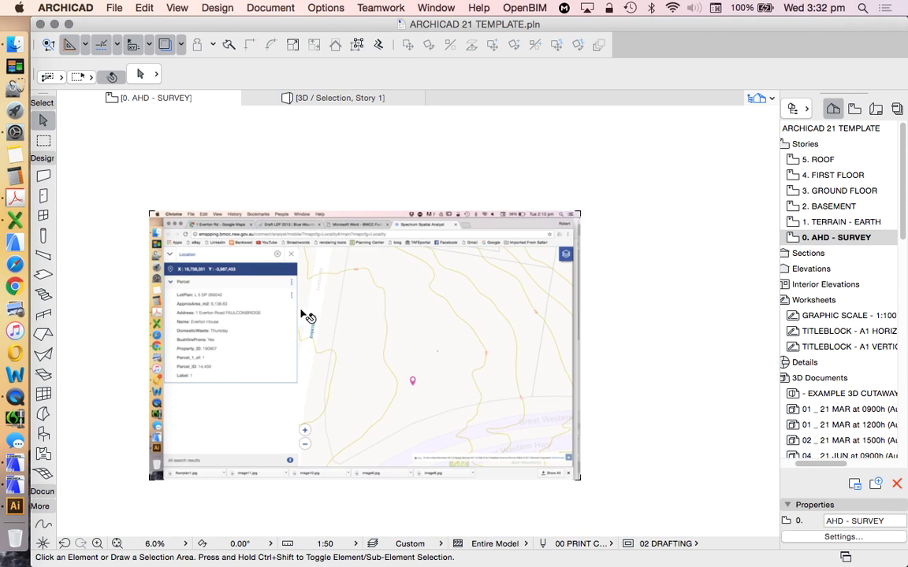
Step: On the TERRAIN - EARTH story, set the mesh point height of the leftmost contour to 440000, applied to all its points
{"action": "double_click", "coordinate": [817, 221]}
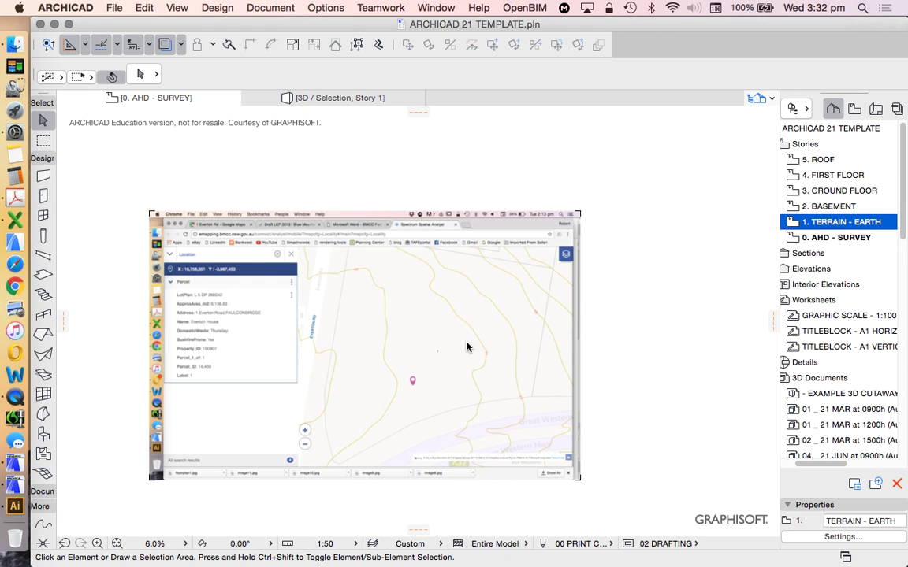
{"action": "scroll", "coordinate": [380, 394], "scroll_direction": "up", "scroll_amount": 1}
{"action": "left_click", "coordinate": [353, 282]}
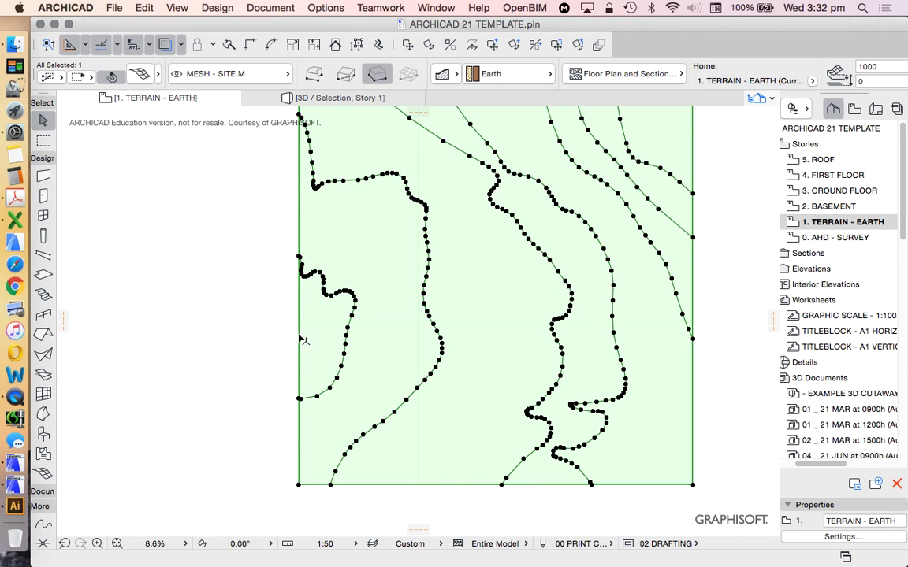
{"action": "left_click", "coordinate": [353, 318]}
{"action": "left_click", "coordinate": [353, 317]}
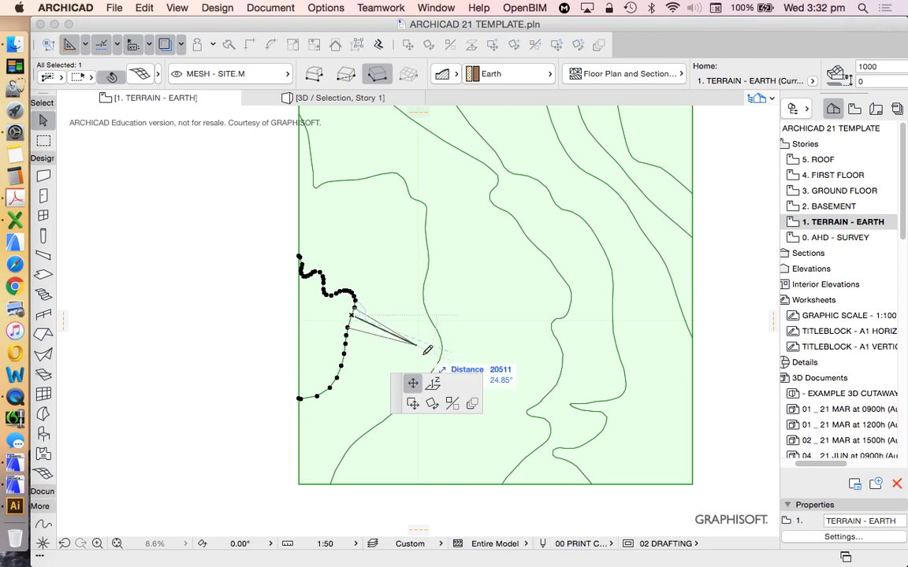
{"action": "left_click", "coordinate": [434, 384]}
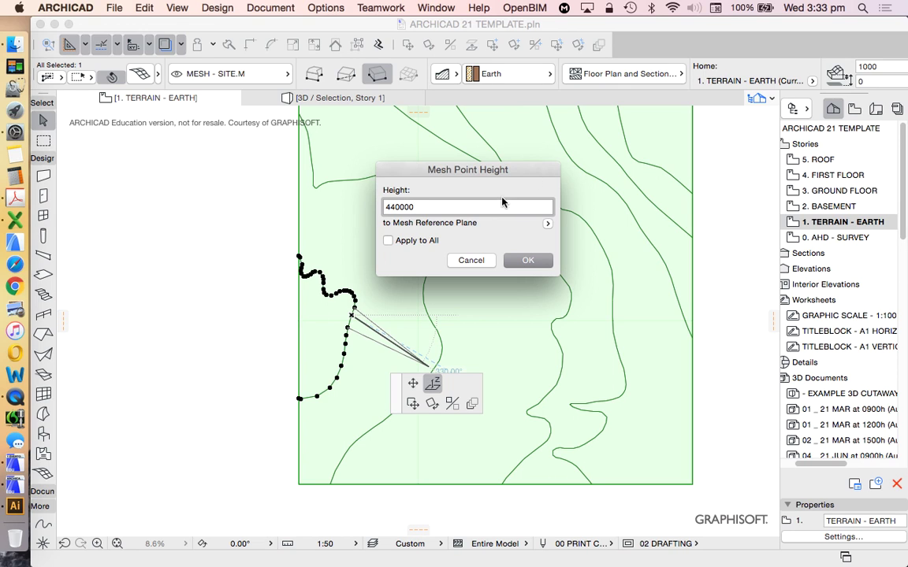
{"action": "left_click", "coordinate": [399, 243]}
{"action": "left_click", "coordinate": [528, 260]}
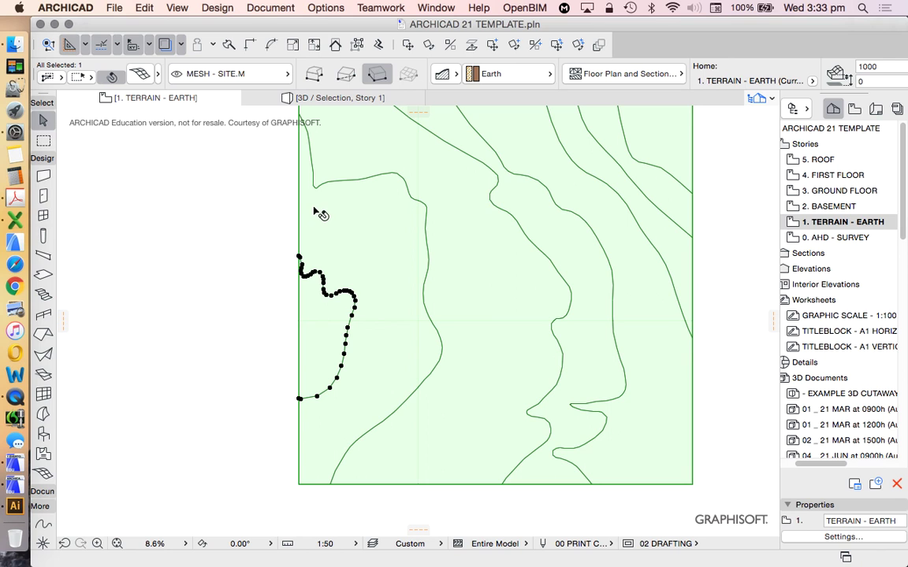
{"action": "scroll", "coordinate": [405, 247], "scroll_direction": "up", "scroll_amount": 3}
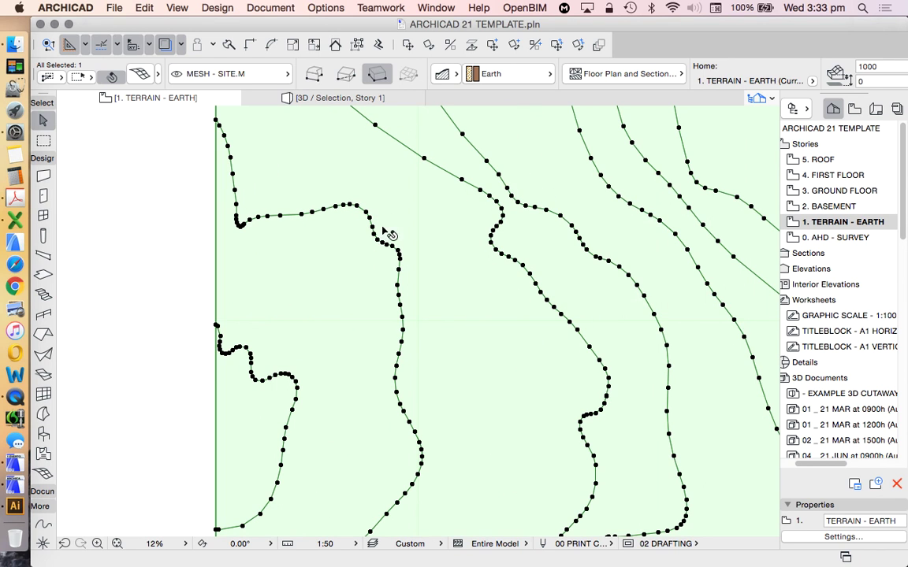
Step: Set the mesh point height of the second contour from the west edge to 439000, applied to all its points
{"action": "left_click", "coordinate": [383, 241]}
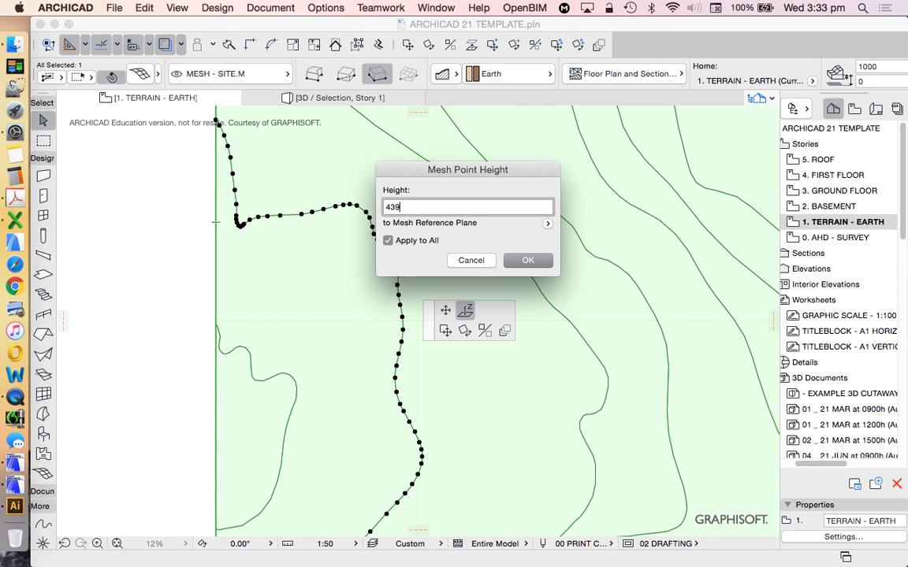
{"action": "left_click", "coordinate": [526, 268]}
{"action": "scroll", "coordinate": [348, 287], "scroll_direction": "down", "scroll_amount": 4}
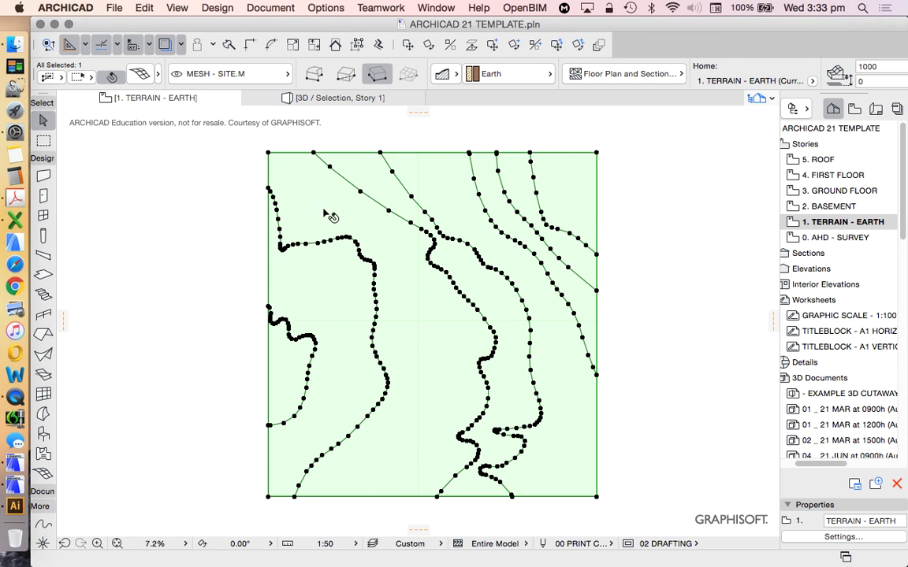
{"action": "scroll", "coordinate": [314, 259], "scroll_direction": "up", "scroll_amount": 3}
{"action": "key", "text": "Escape"}
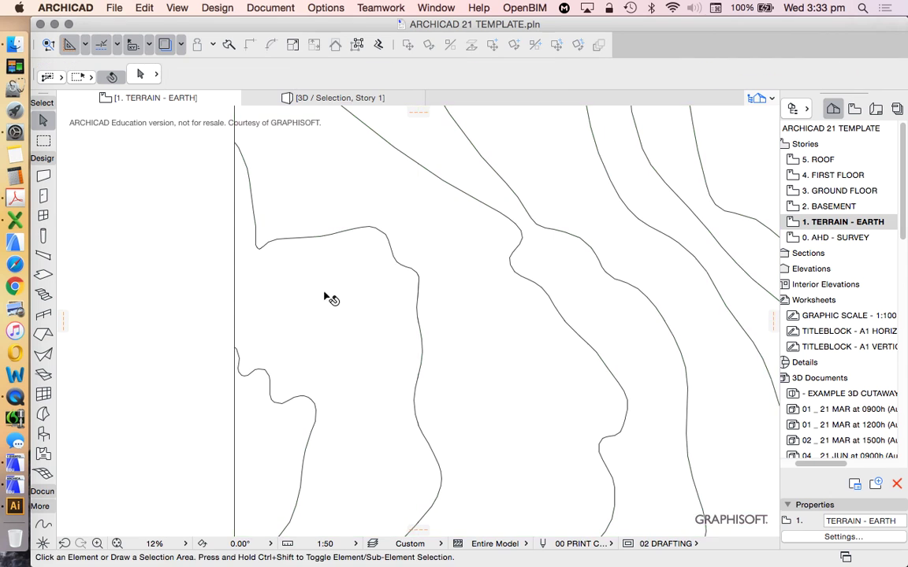
Step: Show the selected terrain mesh in 3D, and return to the TERRAIN - EARTH story
{"action": "scroll", "coordinate": [289, 324], "scroll_direction": "down", "scroll_amount": 7}
{"action": "left_click", "coordinate": [287, 260]}
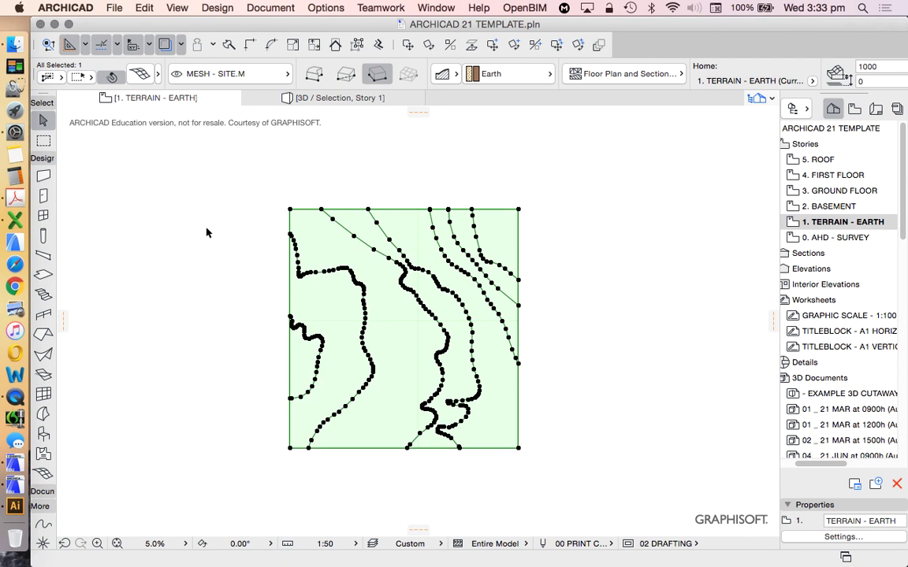
{"action": "right_click", "coordinate": [168, 183]}
{"action": "left_click", "coordinate": [228, 407]}
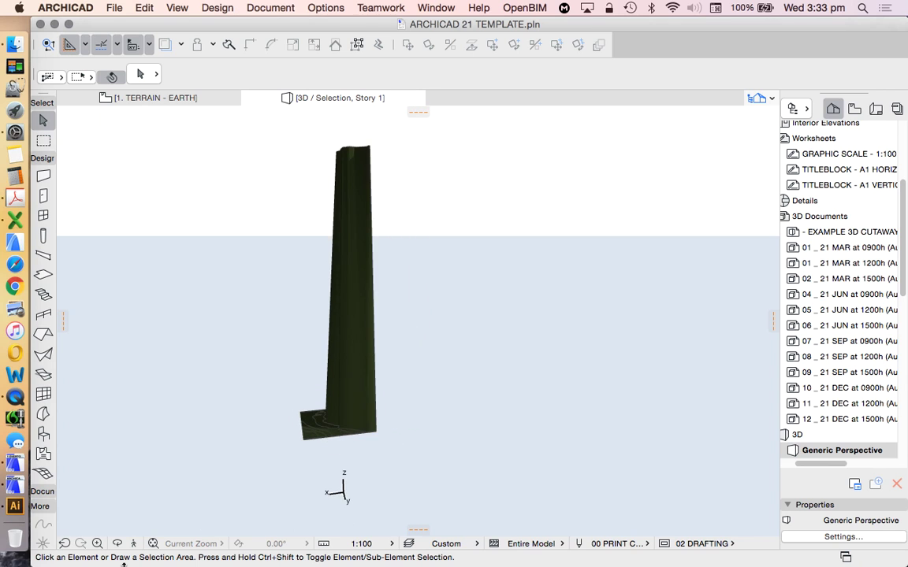
{"action": "scroll", "coordinate": [825, 175], "scroll_direction": "up", "scroll_amount": 5}
{"action": "double_click", "coordinate": [842, 222]}
Step: Set the third contour's mesh points to height 438000, and set the fourth contour's survey height, each applied to all points
{"action": "scroll", "coordinate": [309, 247], "scroll_direction": "up", "scroll_amount": 3}
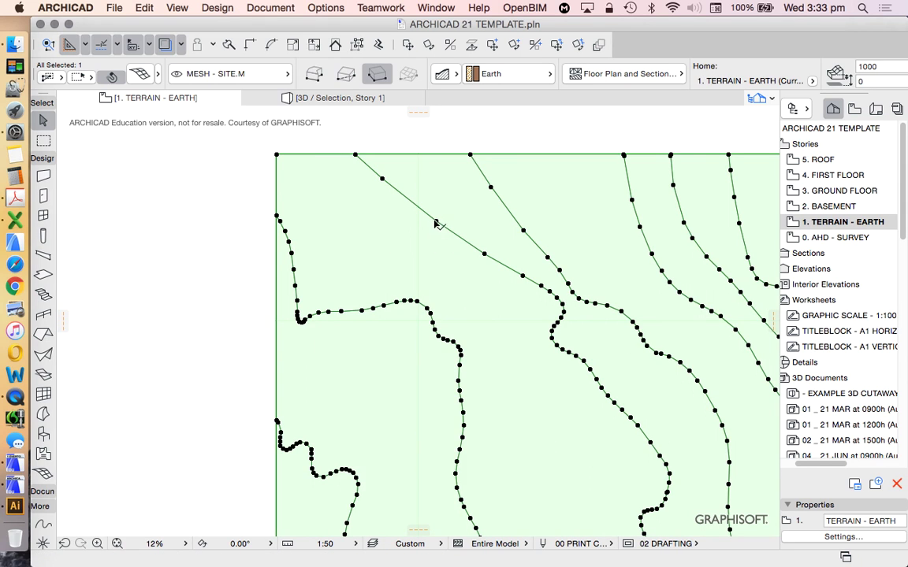
{"action": "left_click", "coordinate": [435, 224]}
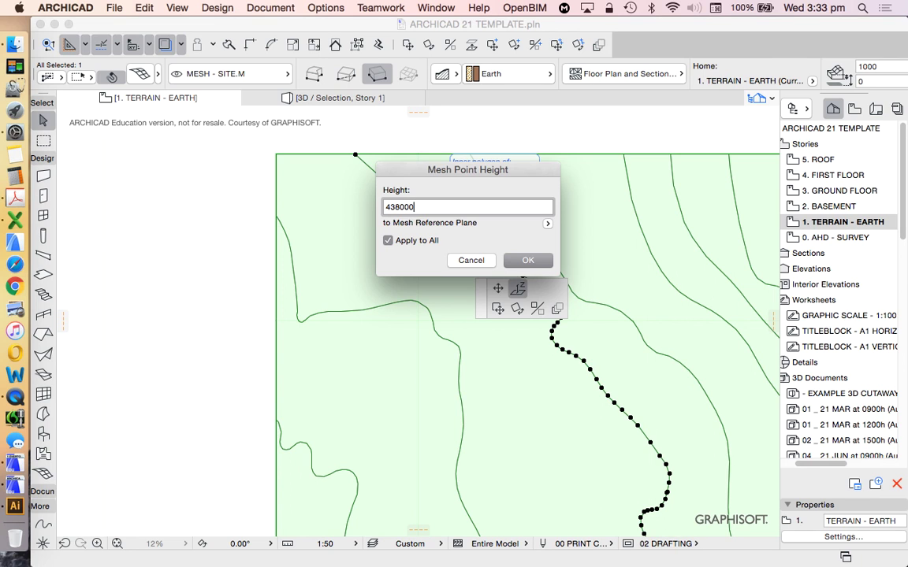
{"action": "key", "text": "Return"}
{"action": "left_click", "coordinate": [523, 230]}
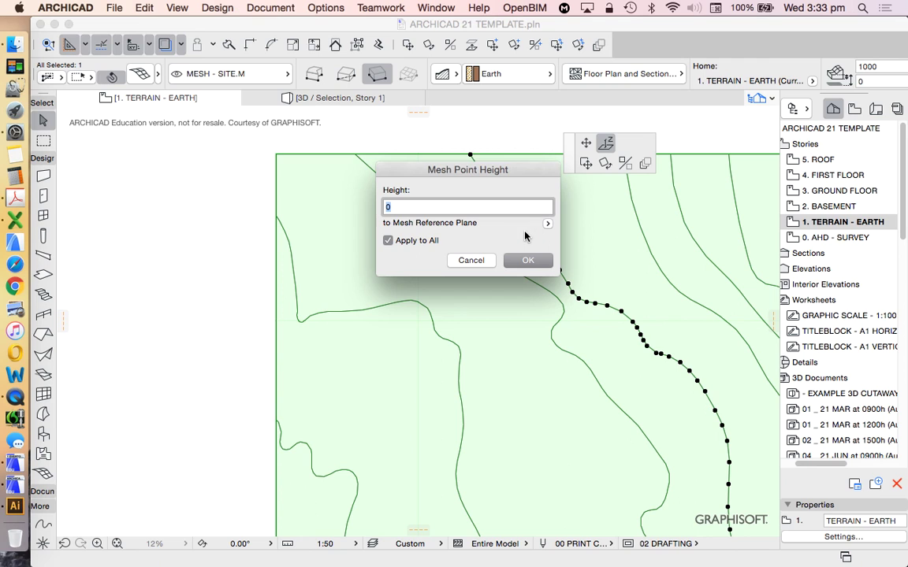
{"action": "key", "text": "Return"}
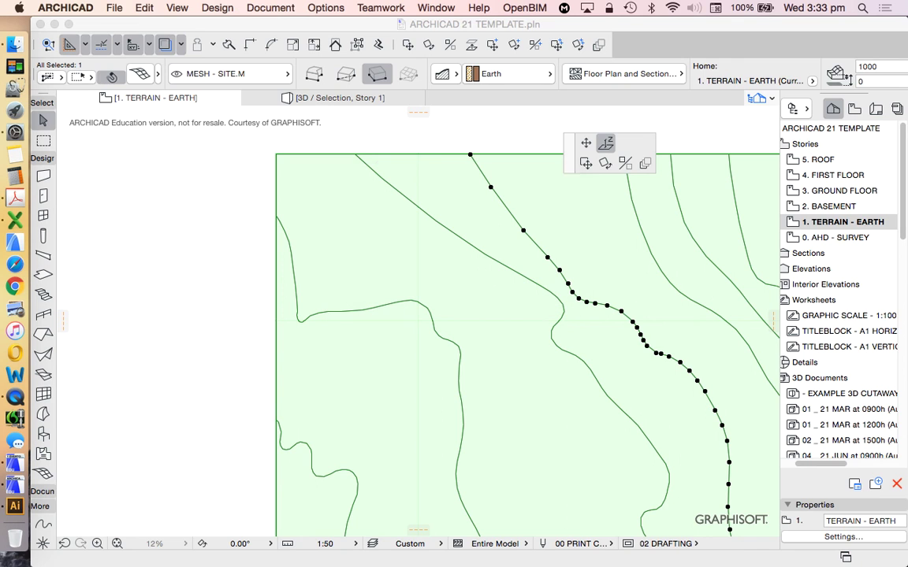
Step: Set the mesh point height of the fifth contour from the west to 436000 for all its points
{"action": "left_click", "coordinate": [633, 203]}
{"action": "left_click", "coordinate": [633, 203]}
{"action": "type", "text": "436000"}
{"action": "key", "text": "Return"}
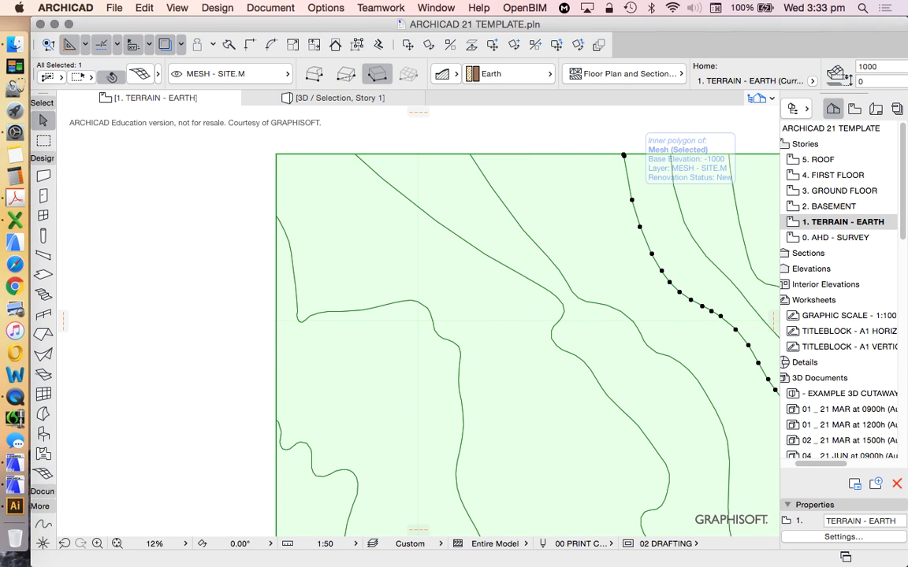
Step: Set the mesh point height of the sixth contour from the west to 435000, applied to all its points
{"action": "left_click", "coordinate": [672, 187]}
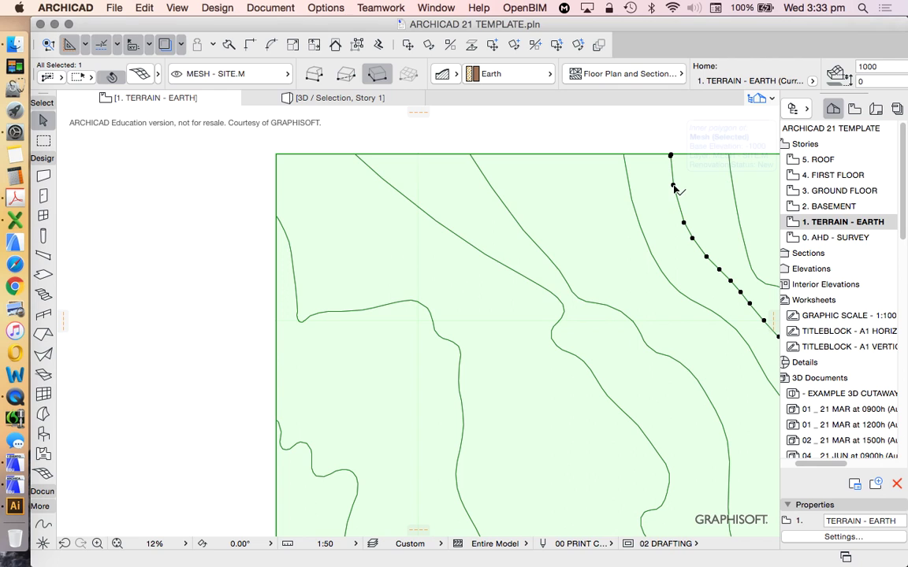
{"action": "left_click", "coordinate": [673, 186]}
{"action": "type", "text": "435000"}
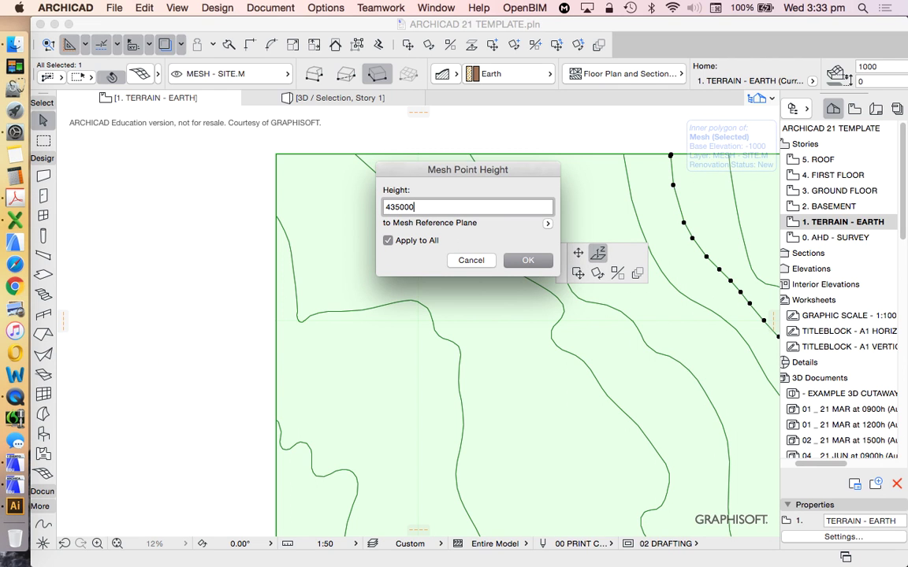
{"action": "key", "text": "Return"}
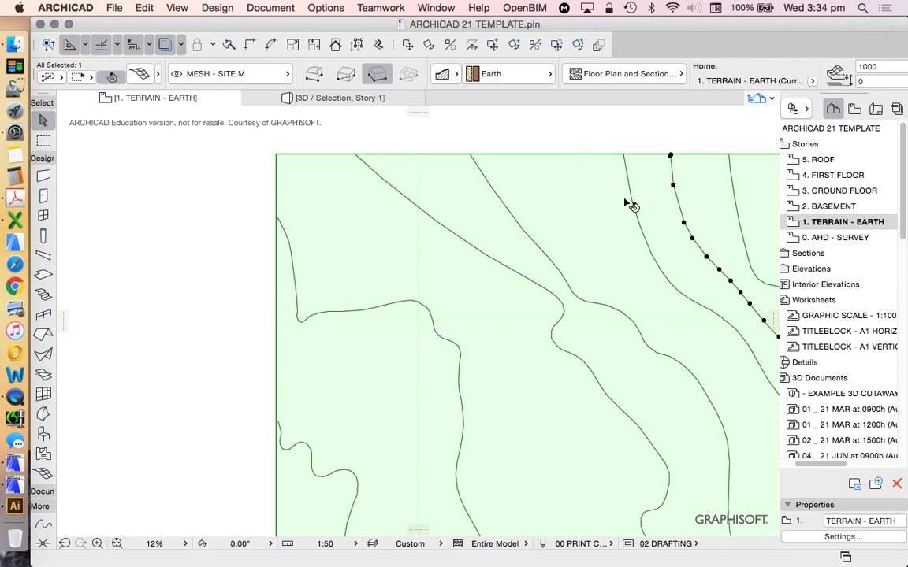
Step: Set the mesh point height of the last contour, nearest the mesh's upper-right corner, to 434000 for all its points
{"action": "scroll", "coordinate": [631, 205], "scroll_direction": "down", "scroll_amount": 5}
{"action": "scroll", "coordinate": [713, 209], "scroll_direction": "up", "scroll_amount": 5}
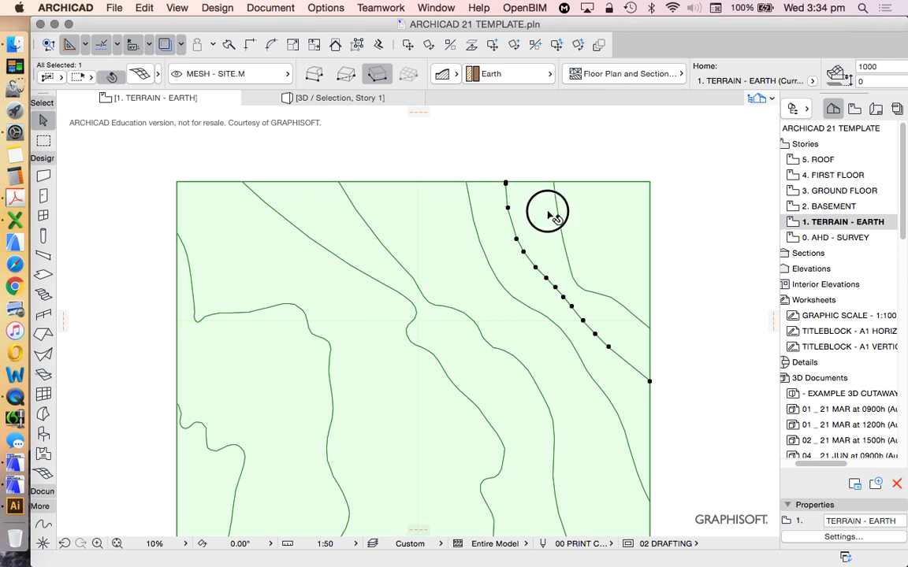
{"action": "left_click", "coordinate": [561, 195]}
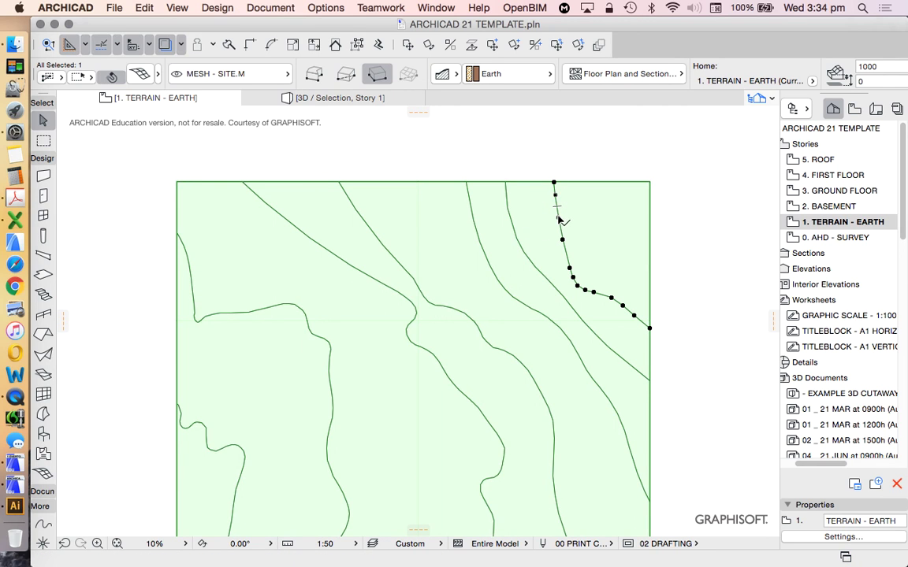
{"action": "left_click", "coordinate": [561, 209]}
{"action": "left_click", "coordinate": [559, 223]}
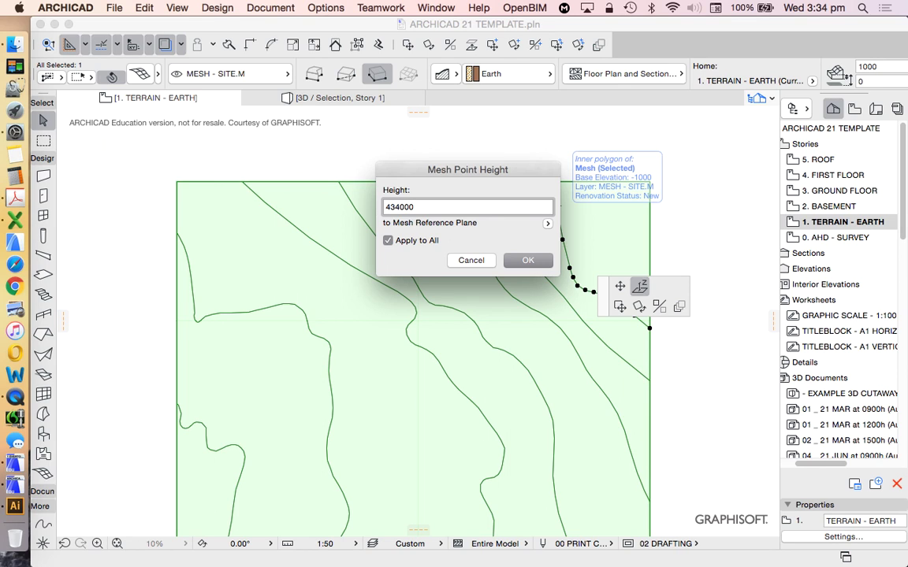
{"action": "key", "text": "Return"}
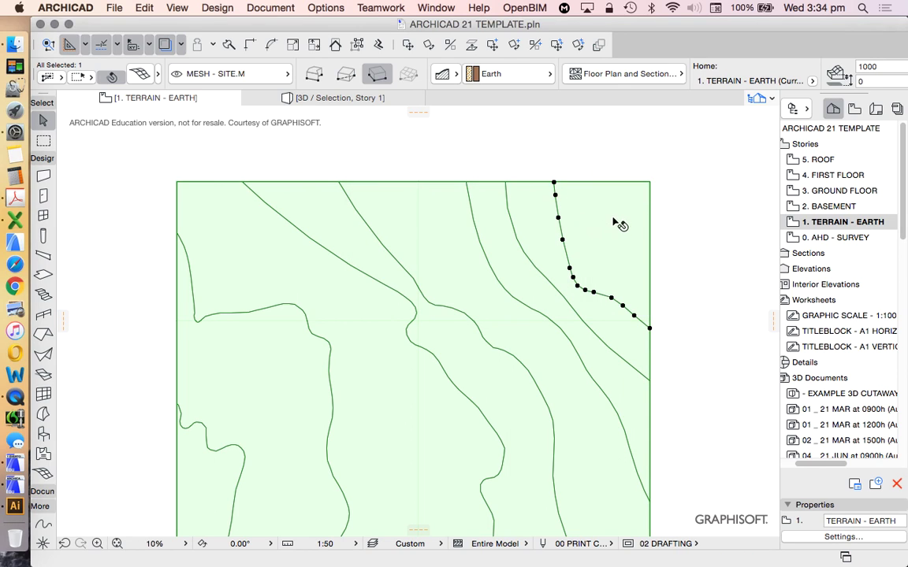
Step: Set the height of the mesh's upper-right corner point to 432000, without applying it to all points
{"action": "scroll", "coordinate": [620, 227], "scroll_direction": "down", "scroll_amount": 3}
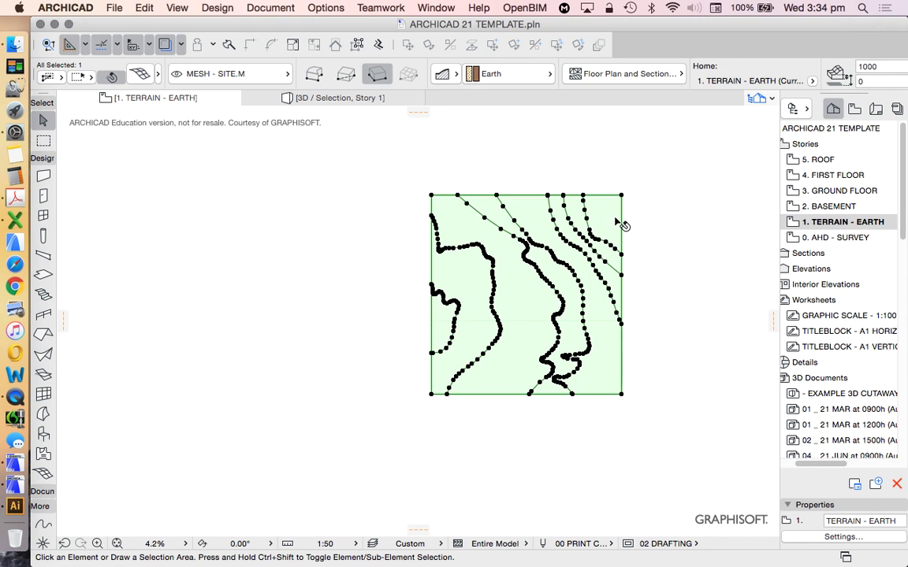
{"action": "scroll", "coordinate": [567, 191], "scroll_direction": "up", "scroll_amount": 3}
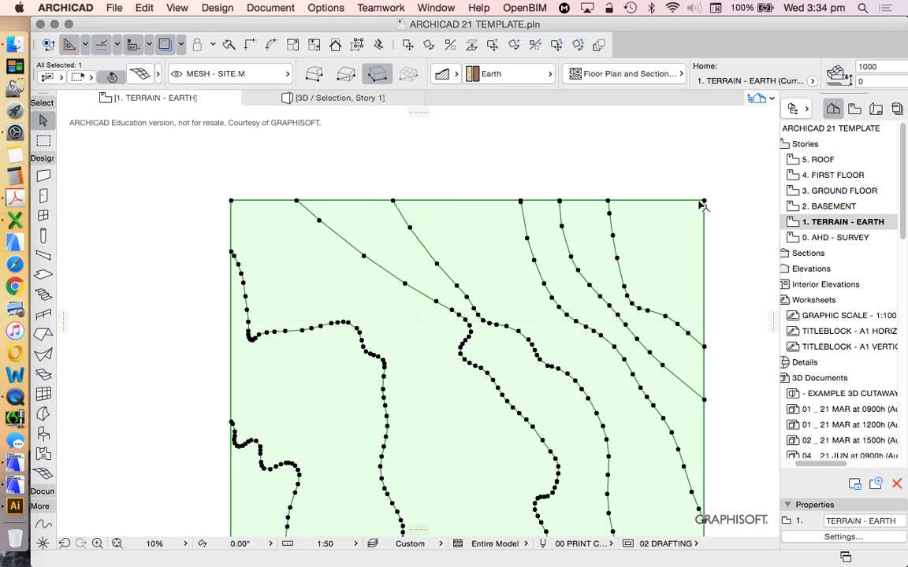
{"action": "left_click", "coordinate": [704, 201]}
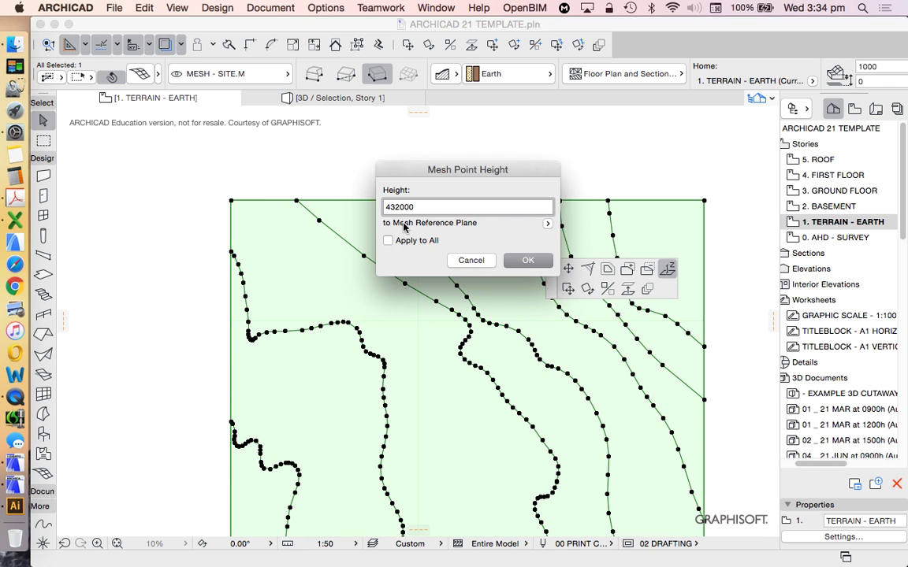
{"action": "left_click", "coordinate": [526, 261]}
{"action": "scroll", "coordinate": [524, 237], "scroll_direction": "down", "scroll_amount": 3}
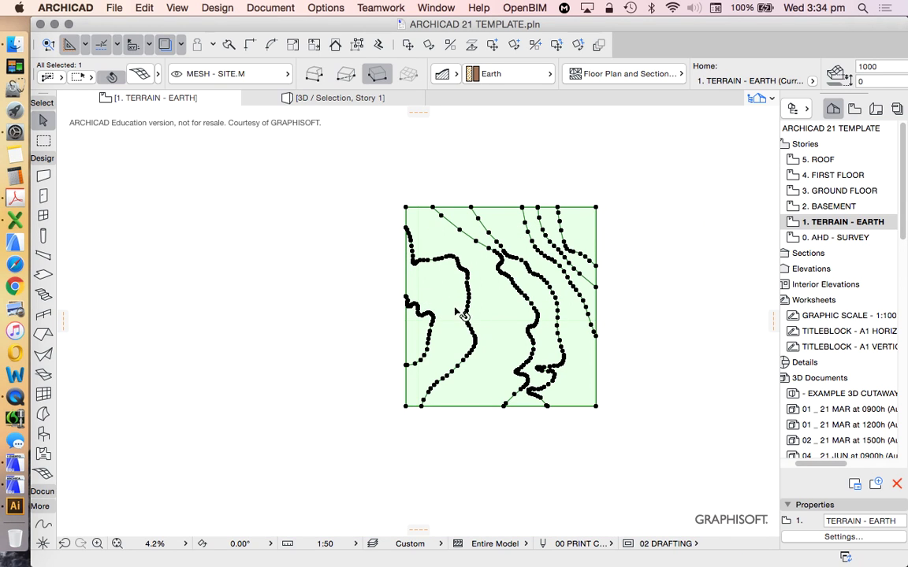
{"action": "key", "text": "Escape"}
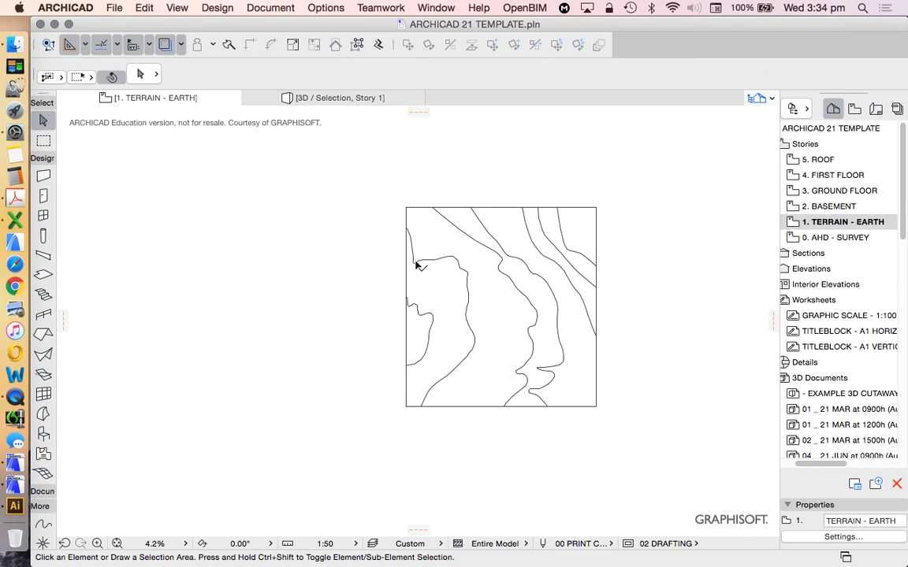
Step: Set the height of the mesh's upper-left corner point to 438500, for that point only
{"action": "scroll", "coordinate": [421, 253], "scroll_direction": "up", "scroll_amount": 3}
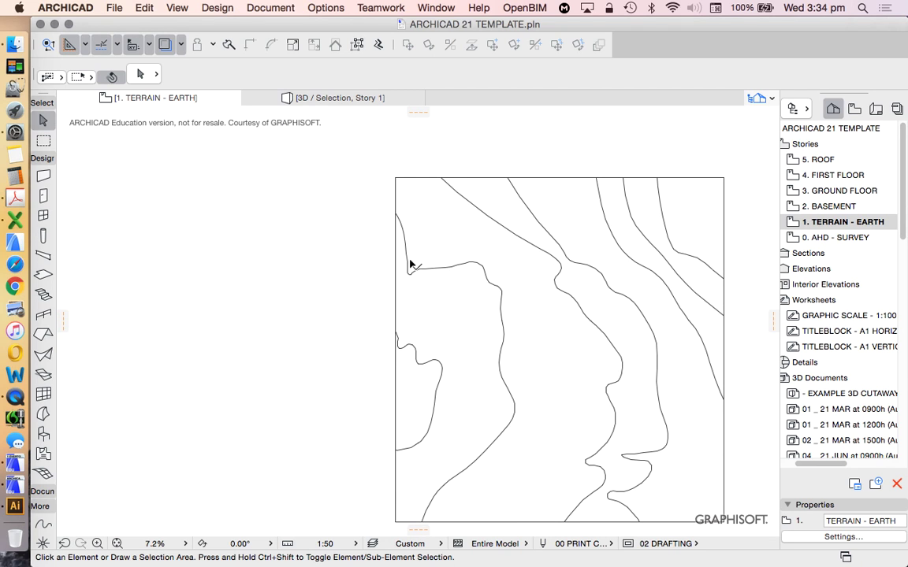
{"action": "left_click", "coordinate": [411, 192]}
{"action": "left_click", "coordinate": [395, 178]}
{"action": "left_click", "coordinate": [396, 179]}
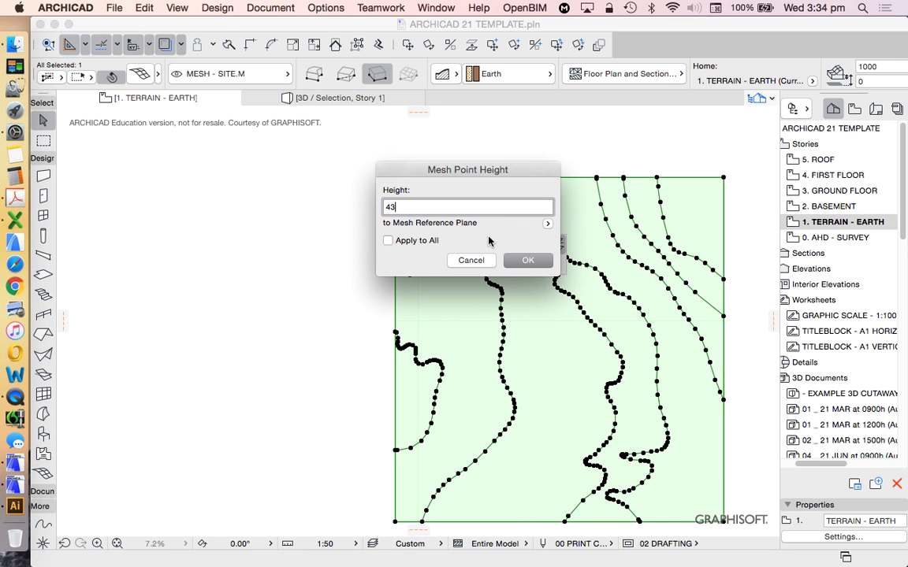
{"action": "type", "text": "4385"}
{"action": "left_click", "coordinate": [521, 257]}
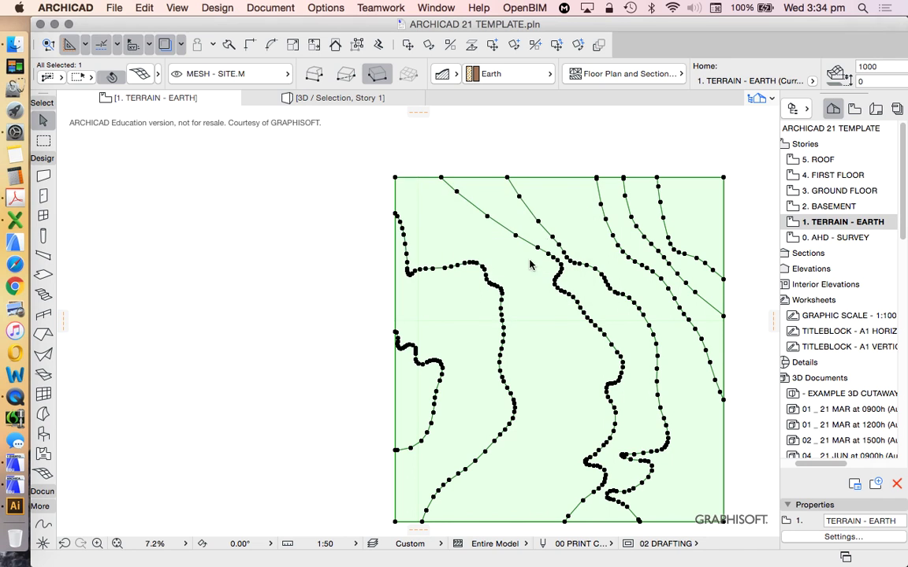
Step: Set the height of the mesh's lower-left corner point to 439500, for that point only
{"action": "scroll", "coordinate": [531, 260], "scroll_direction": "down", "scroll_amount": 2}
{"action": "left_click", "coordinate": [429, 452]}
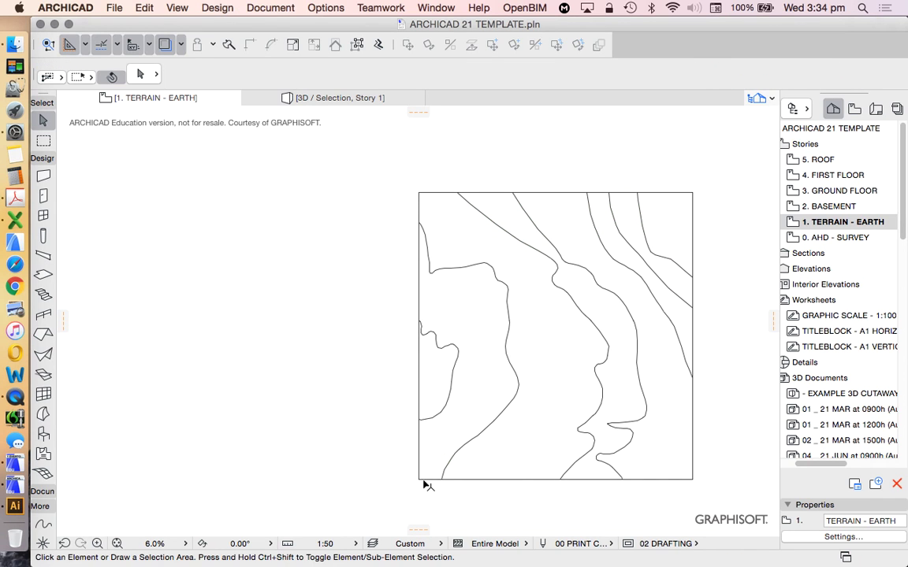
{"action": "left_click", "coordinate": [423, 481]}
{"action": "left_click", "coordinate": [420, 479]}
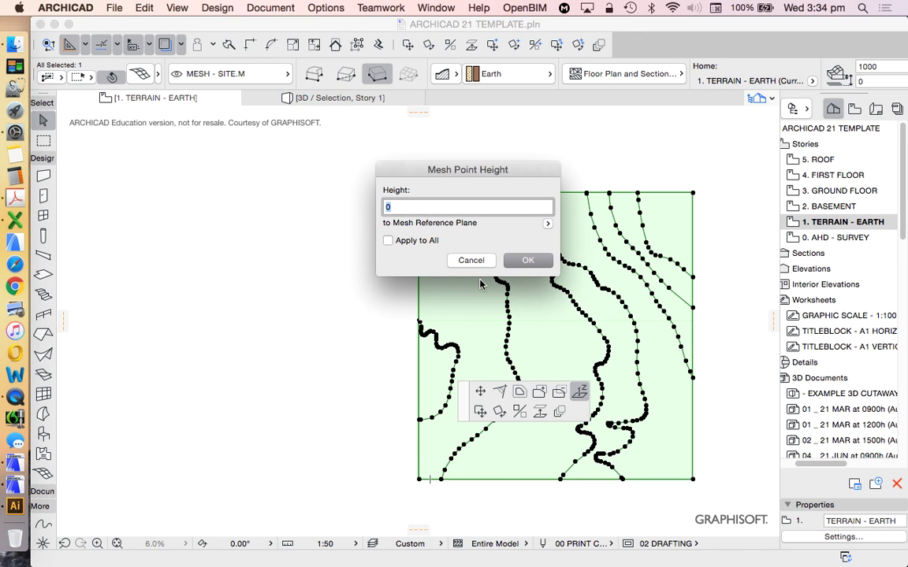
{"action": "type", "text": "439500"}
{"action": "left_click", "coordinate": [528, 260]}
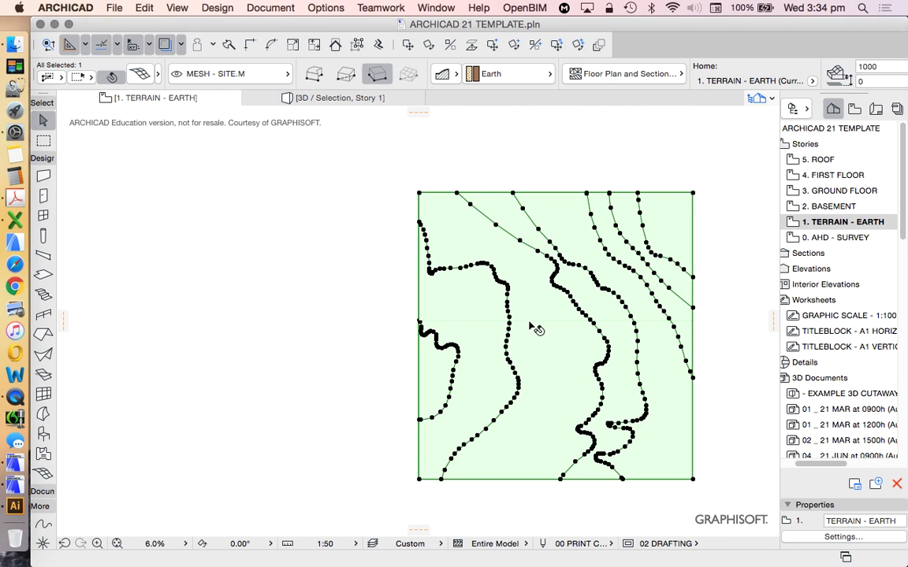
Step: Set the height of the mesh's lower-right corner point to 436500, for that point only
{"action": "scroll", "coordinate": [598, 380], "scroll_direction": "down", "scroll_amount": 3}
{"action": "scroll", "coordinate": [598, 381], "scroll_direction": "up", "scroll_amount": 5}
{"action": "key", "text": "Escape"}
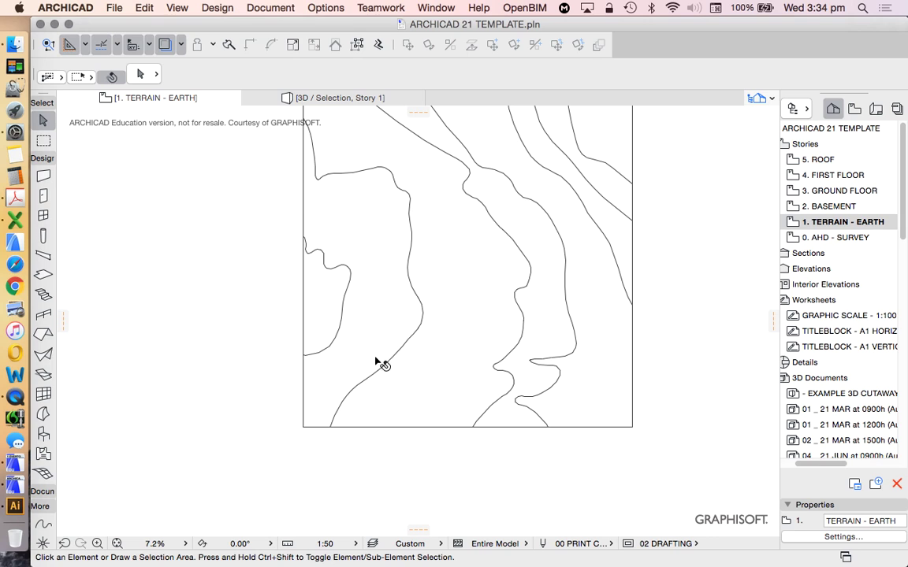
{"action": "left_click", "coordinate": [633, 427]}
{"action": "left_click", "coordinate": [633, 427]}
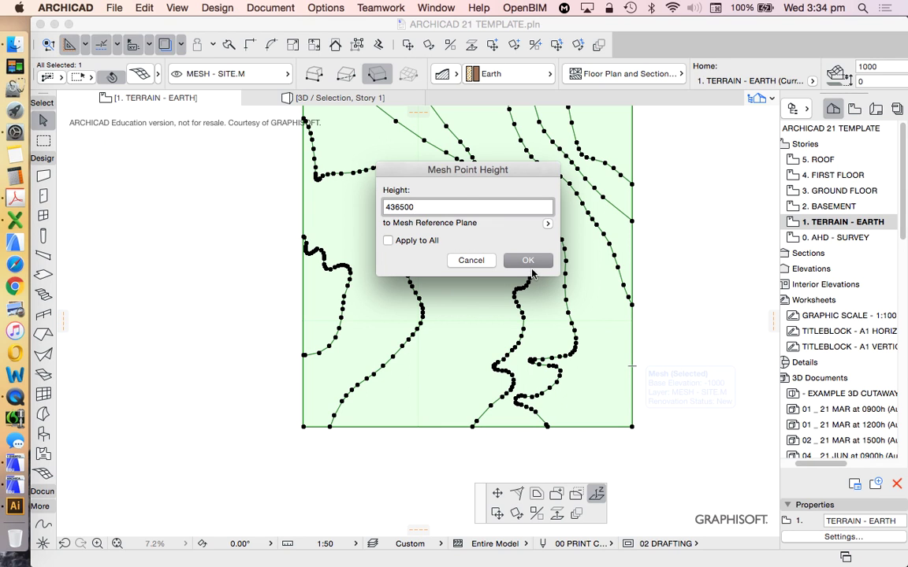
{"action": "left_click", "coordinate": [528, 260]}
Step: Show the selected terrain mesh in 3D and examine its contoured top surface and sides from several angles
{"action": "left_click", "coordinate": [653, 348]}
{"action": "left_click", "coordinate": [634, 334]}
{"action": "right_click", "coordinate": [671, 297]}
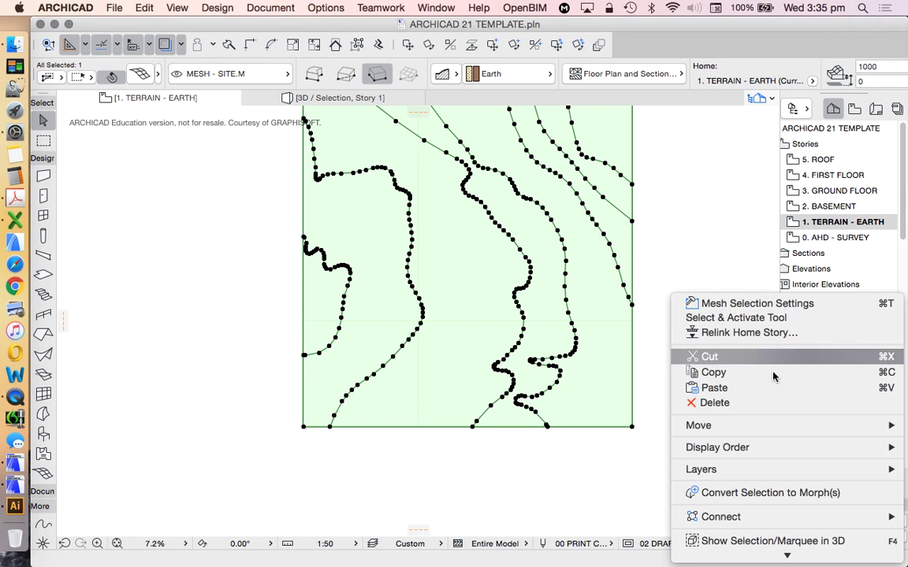
{"action": "left_click", "coordinate": [759, 474]}
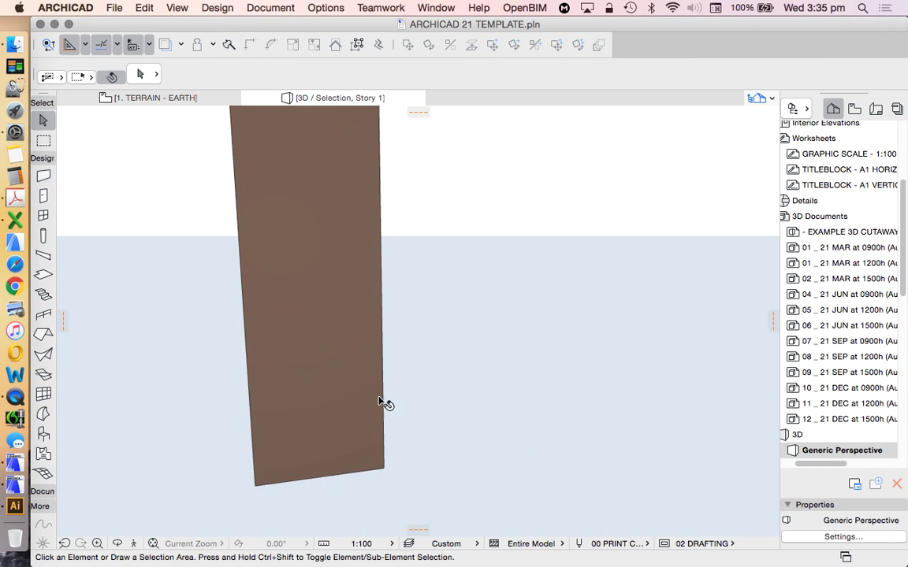
{"action": "key", "text": "o"}
{"action": "left_click_drag", "start_coordinate": [341, 253], "coordinate": [616, 299]}
{"action": "left_click_drag", "start_coordinate": [587, 298], "coordinate": [383, 272]}
{"action": "scroll", "coordinate": [383, 272], "scroll_direction": "up", "scroll_amount": 10}
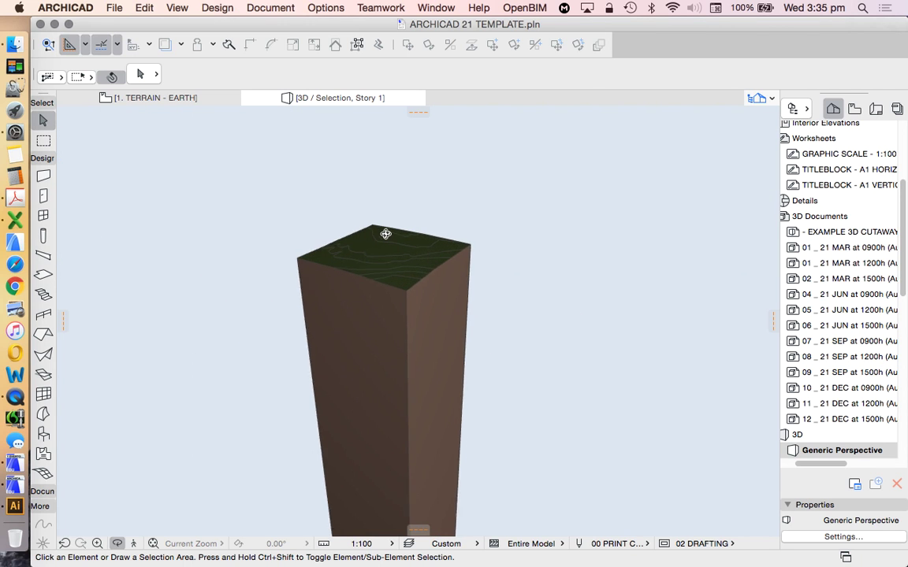
{"action": "left_click_drag", "start_coordinate": [388, 432], "coordinate": [418, 472]}
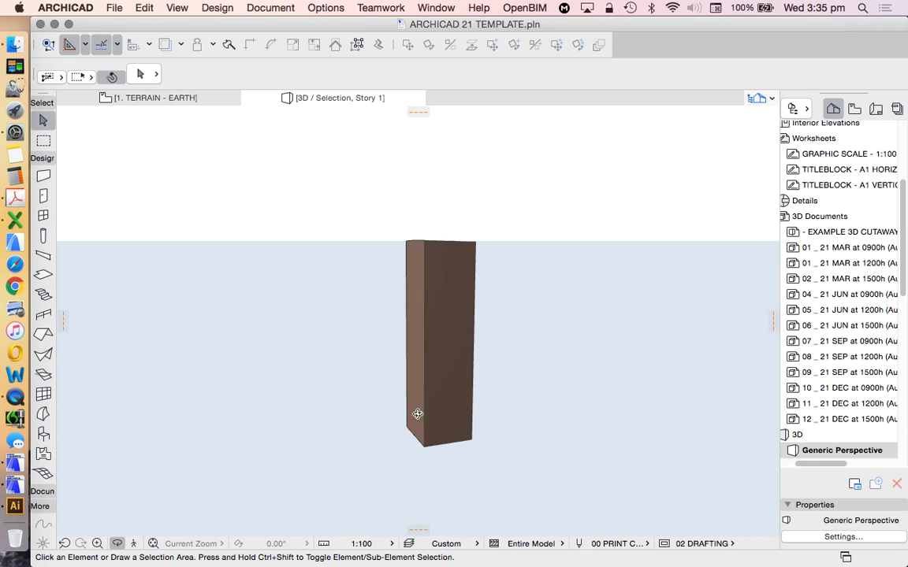
{"action": "left_click_drag", "start_coordinate": [386, 320], "coordinate": [429, 348]}
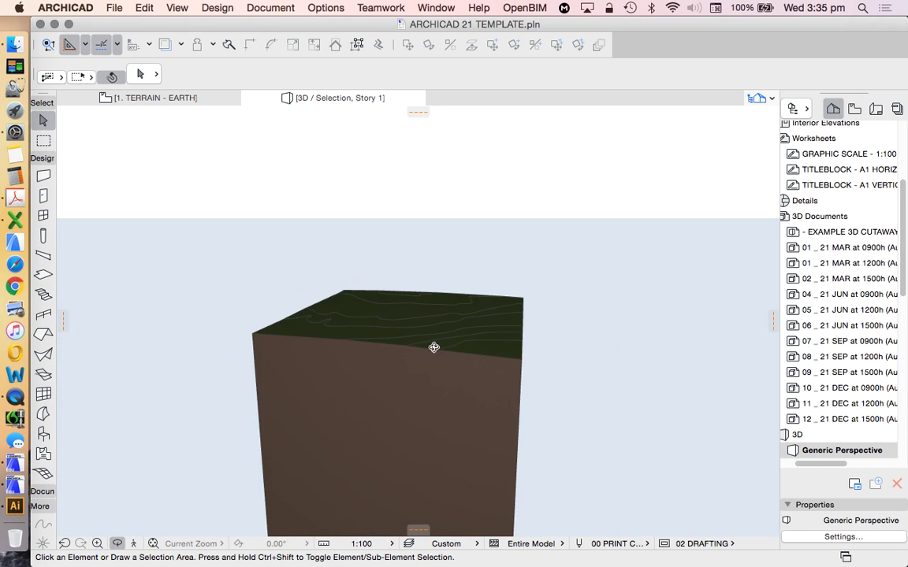
Step: Check the terrain mesh's top surface override in its selection settings, keeping Grass - Dark Green, and deselect the mesh
{"action": "left_click", "coordinate": [429, 357]}
{"action": "left_click", "coordinate": [145, 74]}
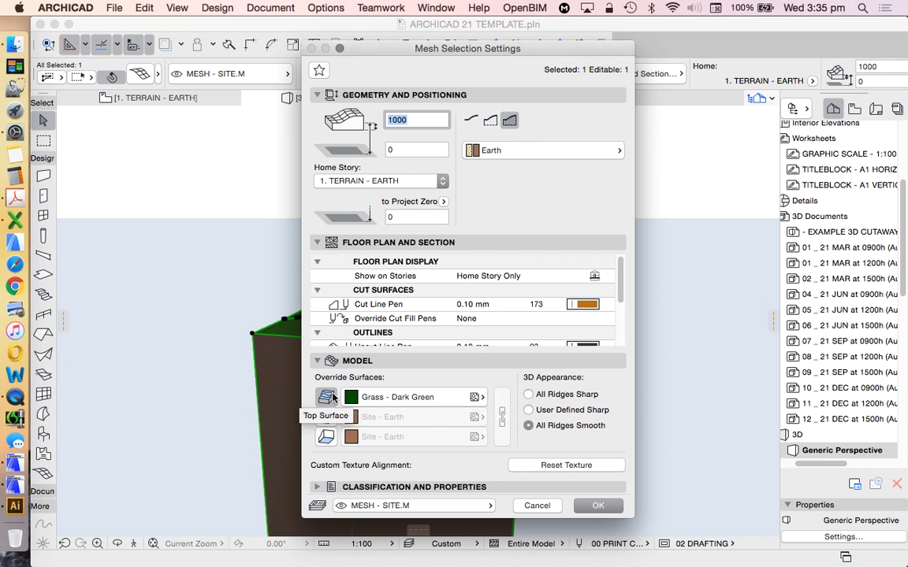
{"action": "left_click", "coordinate": [424, 398]}
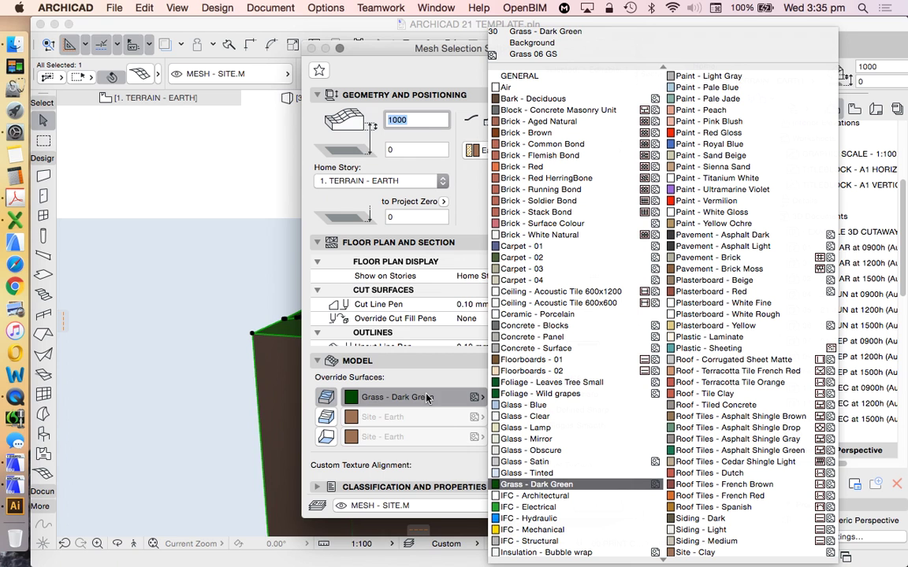
{"action": "left_click", "coordinate": [534, 496]}
{"action": "left_click", "coordinate": [589, 504]}
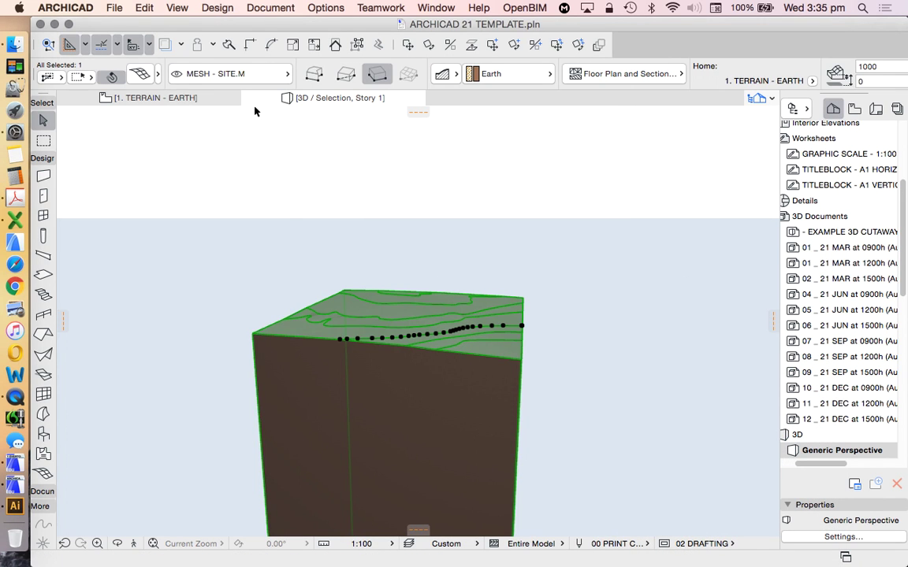
{"action": "key", "text": "Escape"}
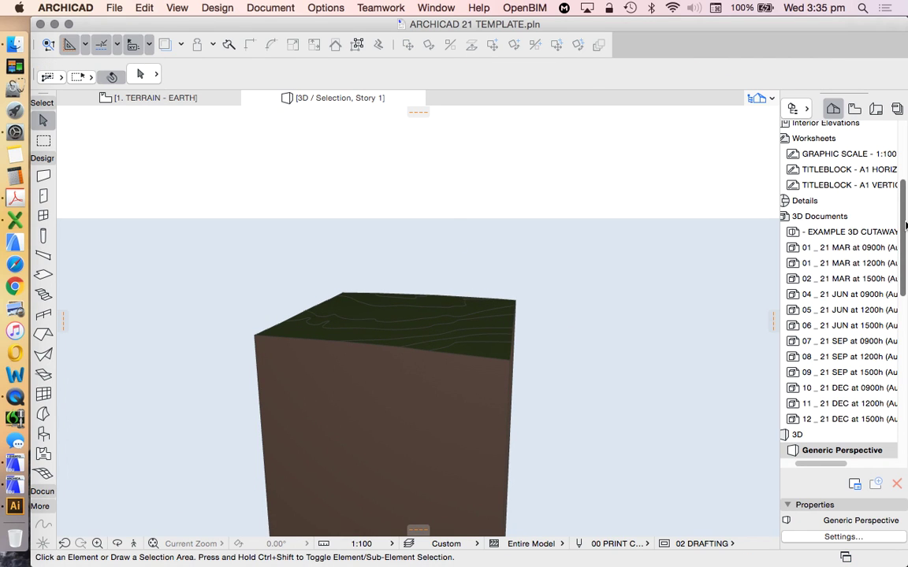
Step: Return to the floor plan of the TERRAIN - EARTH story and clear the mesh selection
{"action": "left_click_drag", "start_coordinate": [902, 236], "coordinate": [900, 85]}
{"action": "double_click", "coordinate": [827, 221]}
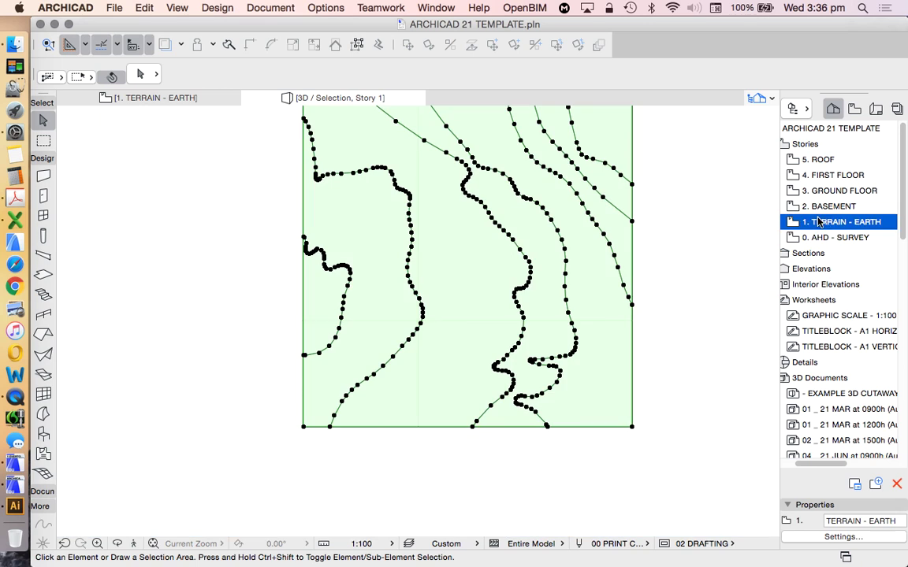
{"action": "scroll", "coordinate": [487, 368], "scroll_direction": "down", "scroll_amount": 5}
{"action": "key", "text": "Escape"}
{"action": "scroll", "coordinate": [492, 324], "scroll_direction": "up", "scroll_amount": 5}
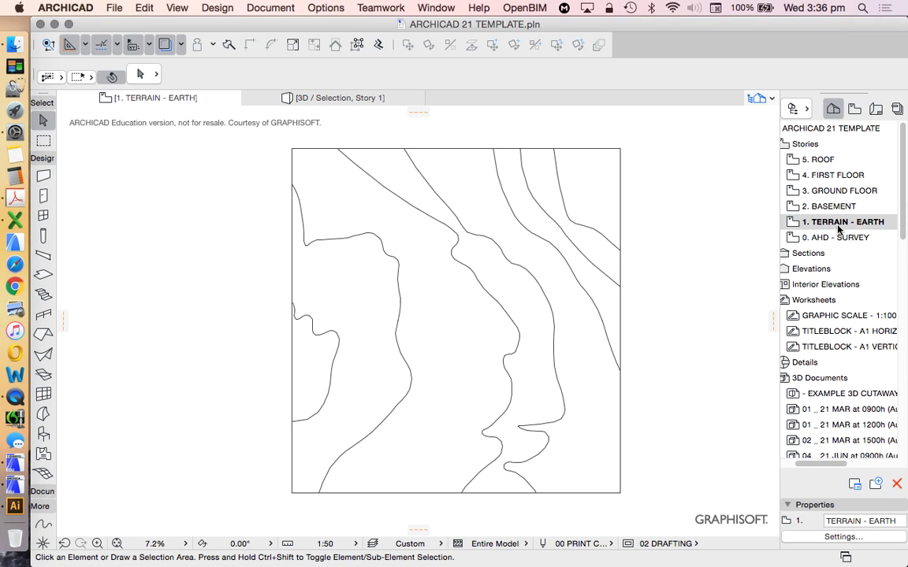
Step: In the story settings, set the TERRAIN - EARTH story's height to next to 437000 and apply it
{"action": "right_click", "coordinate": [831, 192]}
{"action": "left_click", "coordinate": [698, 358]}
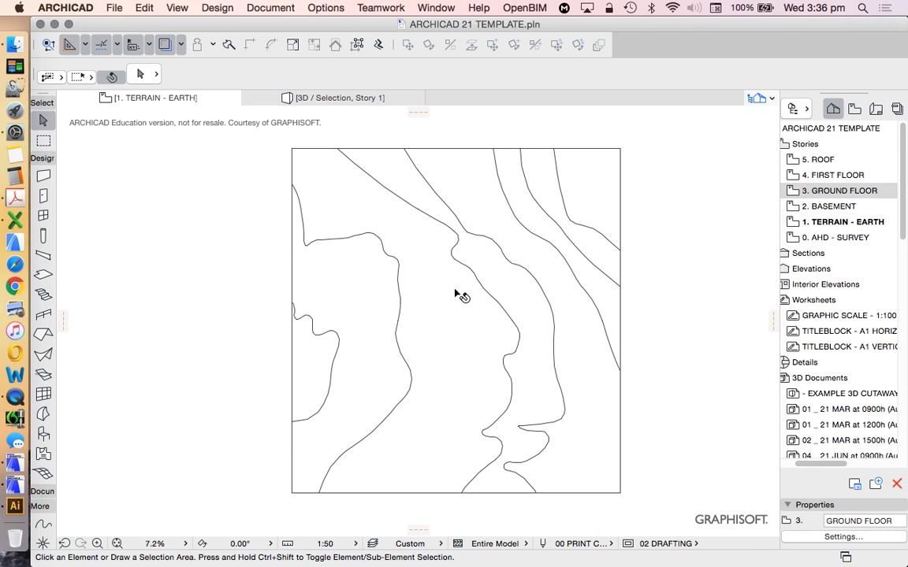
{"action": "left_click", "coordinate": [520, 231]}
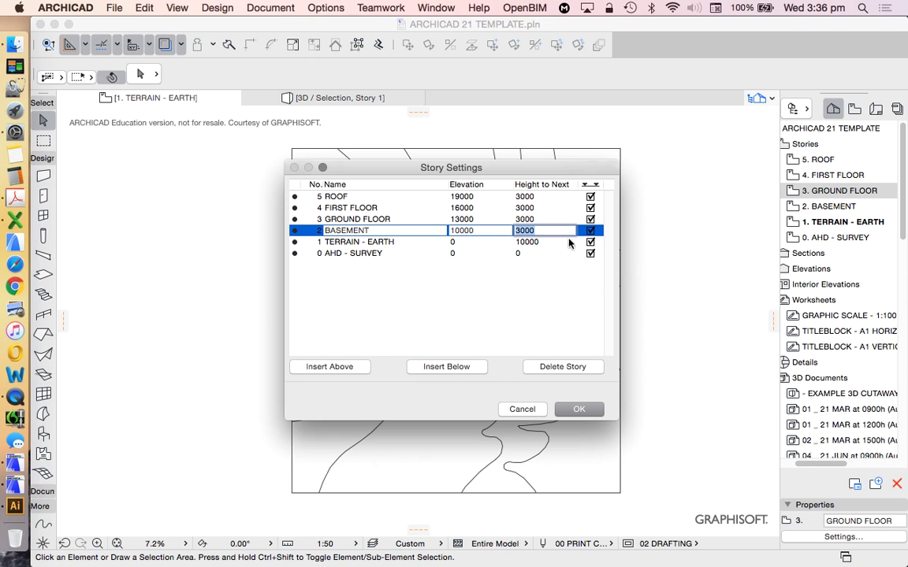
{"action": "left_click", "coordinate": [541, 232]}
{"action": "left_click", "coordinate": [537, 244]}
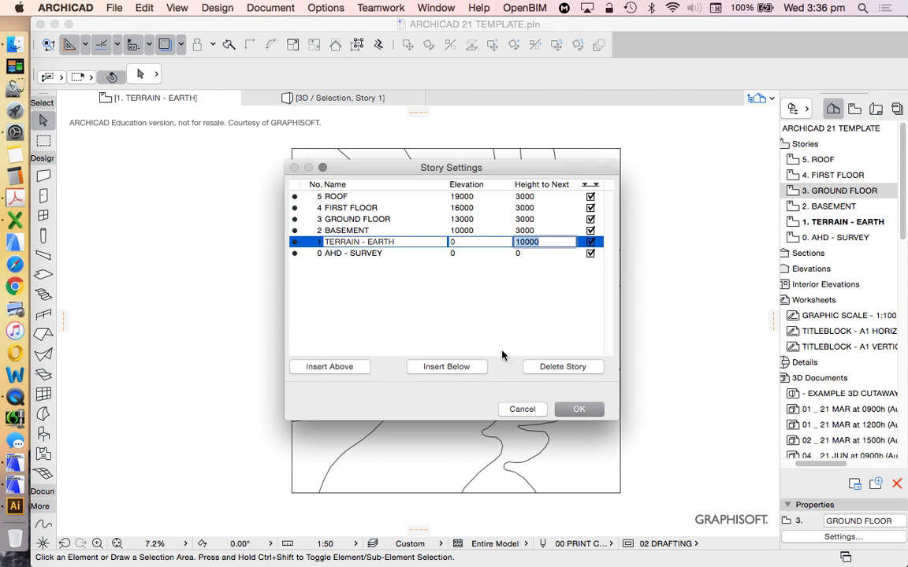
{"action": "mouse_move", "coordinate": [410, 168]}
{"action": "left_mouse_down"}
{"action": "mouse_move", "coordinate": [820, 405]}
{"action": "mouse_move", "coordinate": [456, 265]}
{"action": "mouse_move", "coordinate": [397, 239]}
{"action": "mouse_move", "coordinate": [386, 213]}
{"action": "mouse_move", "coordinate": [384, 226]}
{"action": "left_mouse_up"}
{"action": "double_click", "coordinate": [576, 293]}
{"action": "left_click_drag", "start_coordinate": [427, 215], "coordinate": [435, 239]}
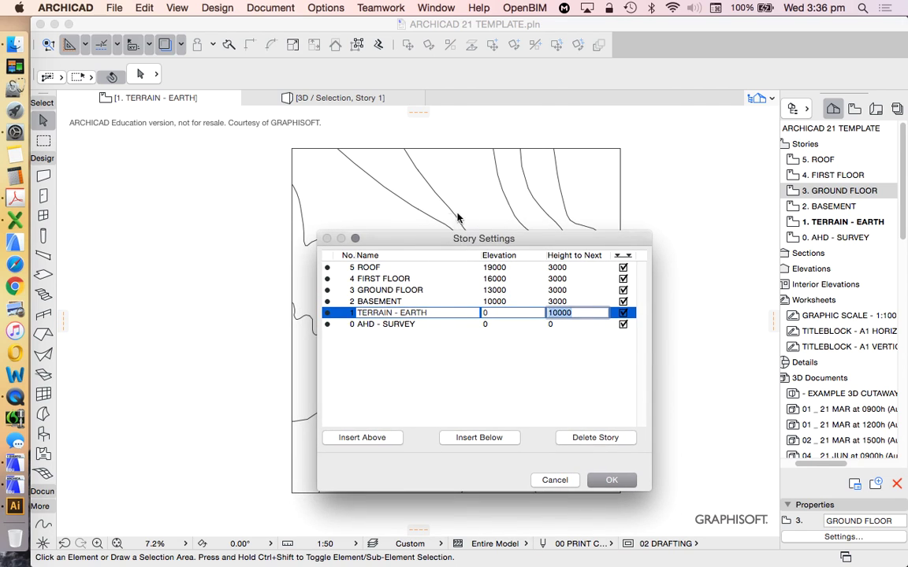
{"action": "type", "text": "437000"}
{"action": "left_click", "coordinate": [616, 478]}
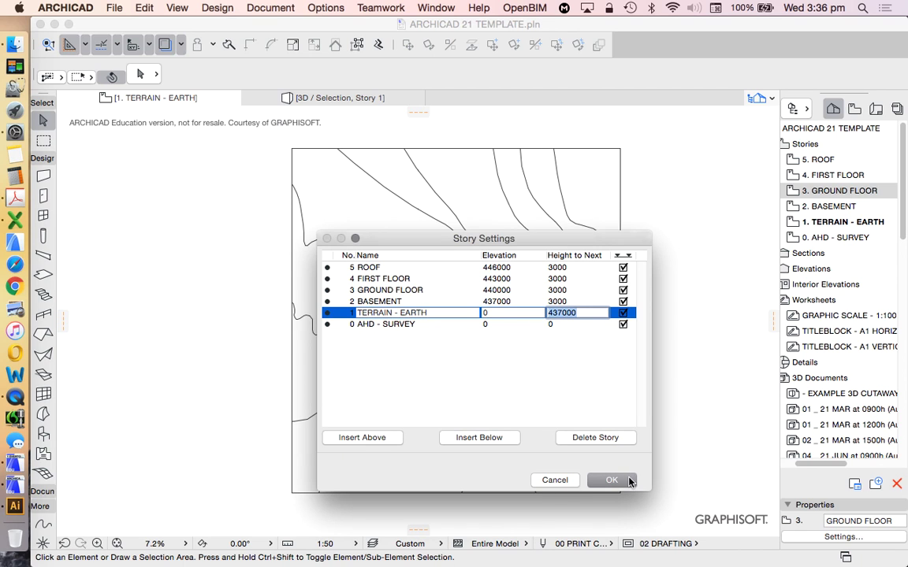
{"action": "left_click", "coordinate": [630, 482]}
{"action": "scroll", "coordinate": [572, 294], "scroll_direction": "down", "scroll_amount": 3}
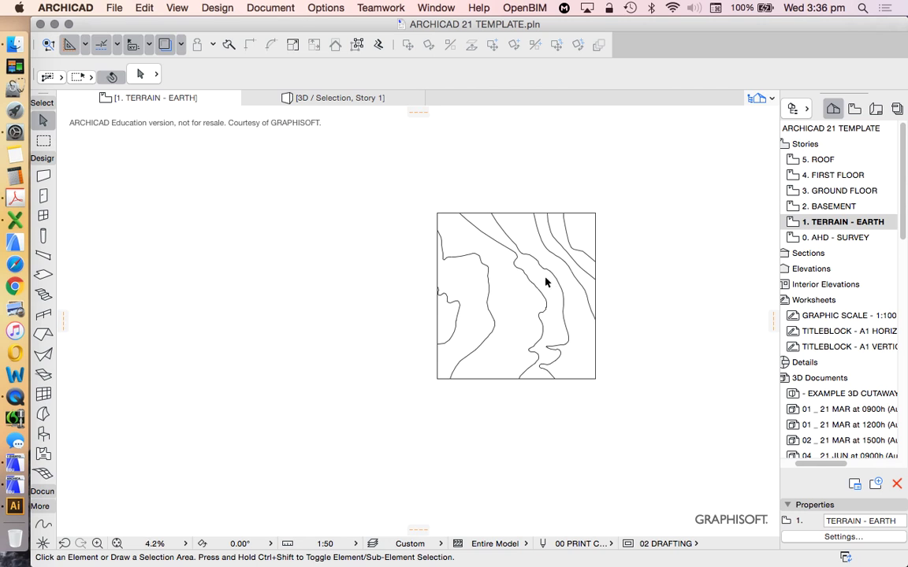
{"action": "scroll", "coordinate": [549, 286], "scroll_direction": "up", "scroll_amount": 3}
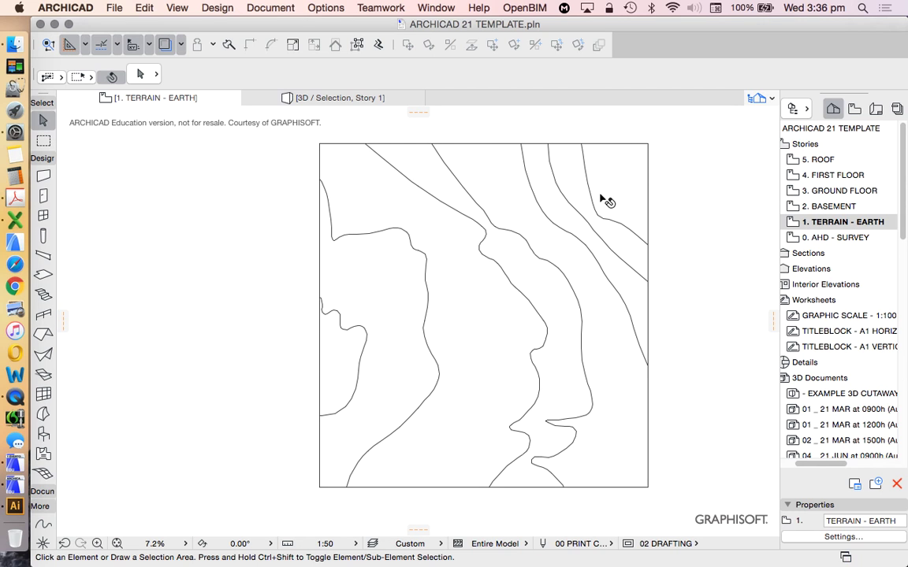
{"action": "left_click", "coordinate": [651, 254]}
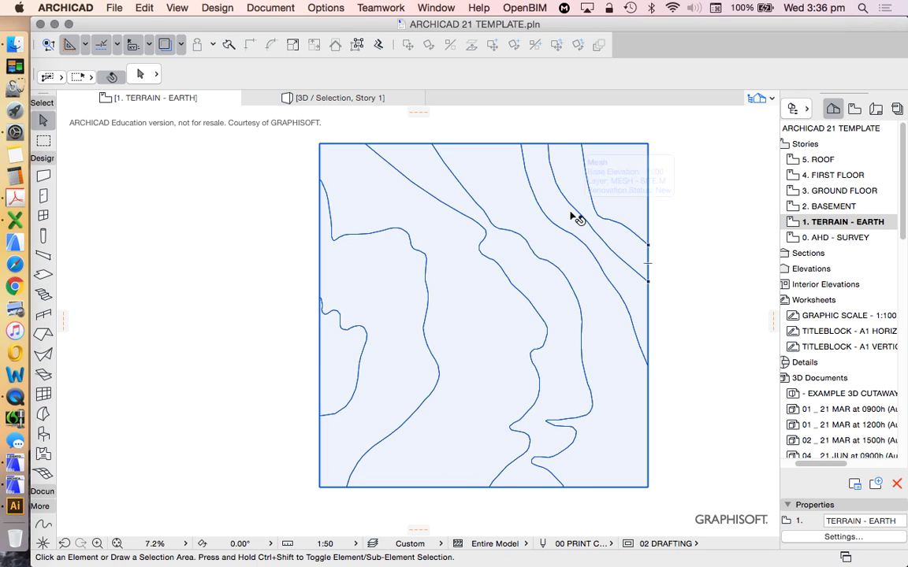
{"action": "key", "text": "Escape"}
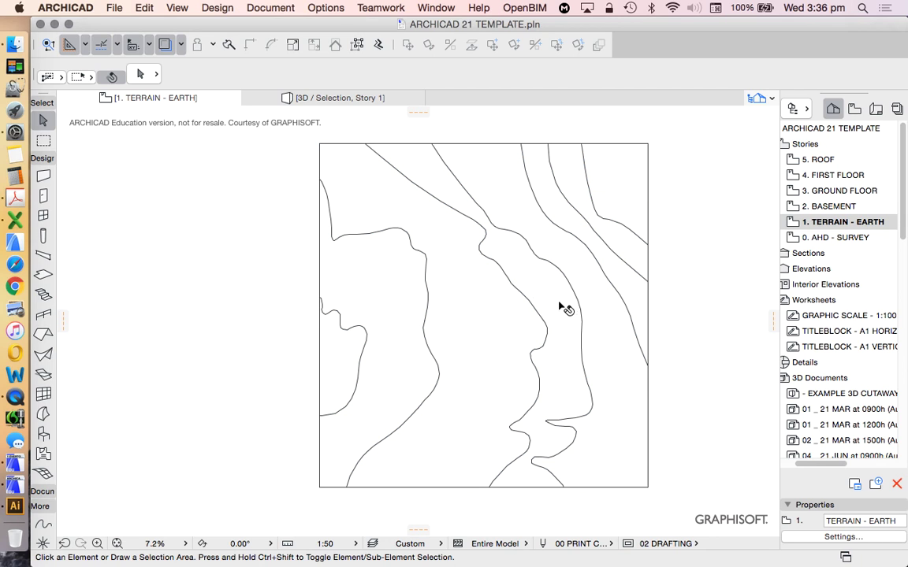
{"action": "scroll", "coordinate": [559, 306], "scroll_direction": "up", "scroll_amount": 2}
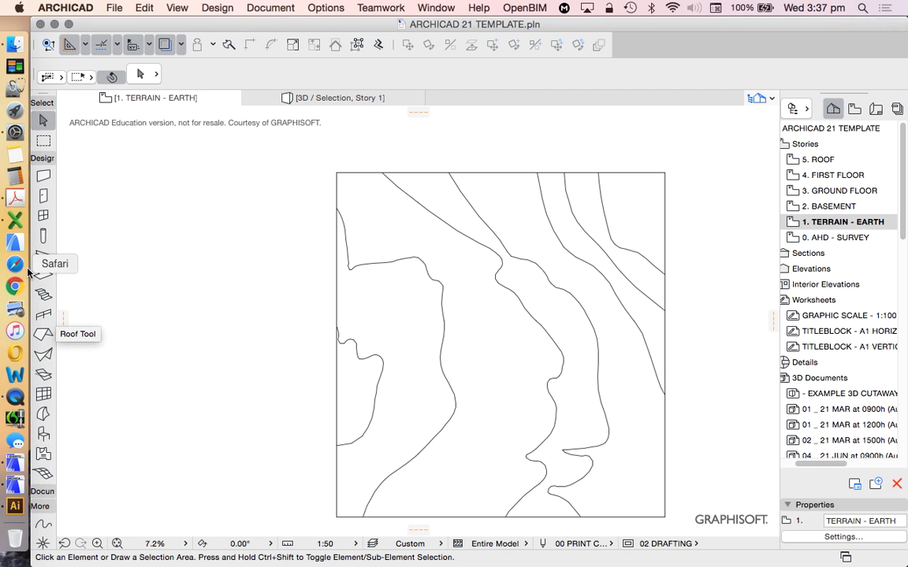
{"action": "left_click", "coordinate": [15, 403]}
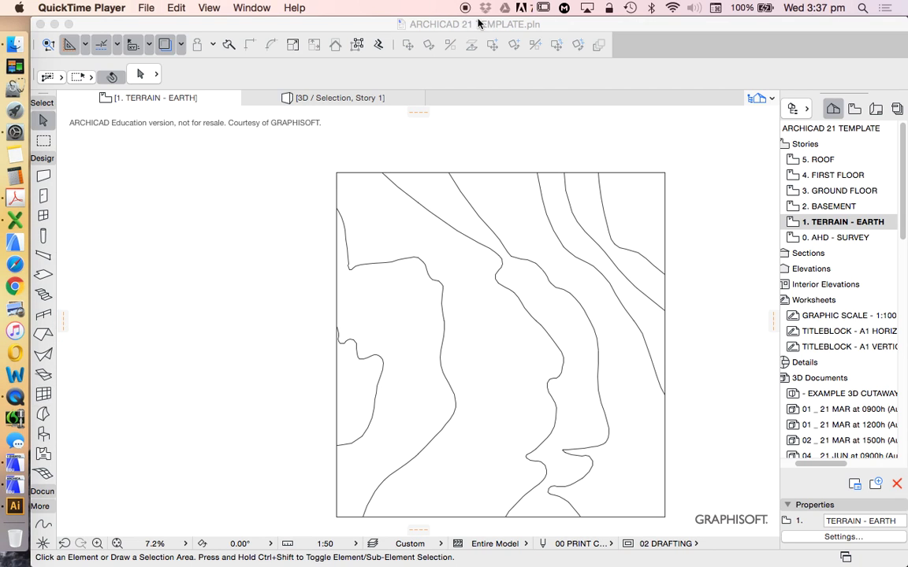